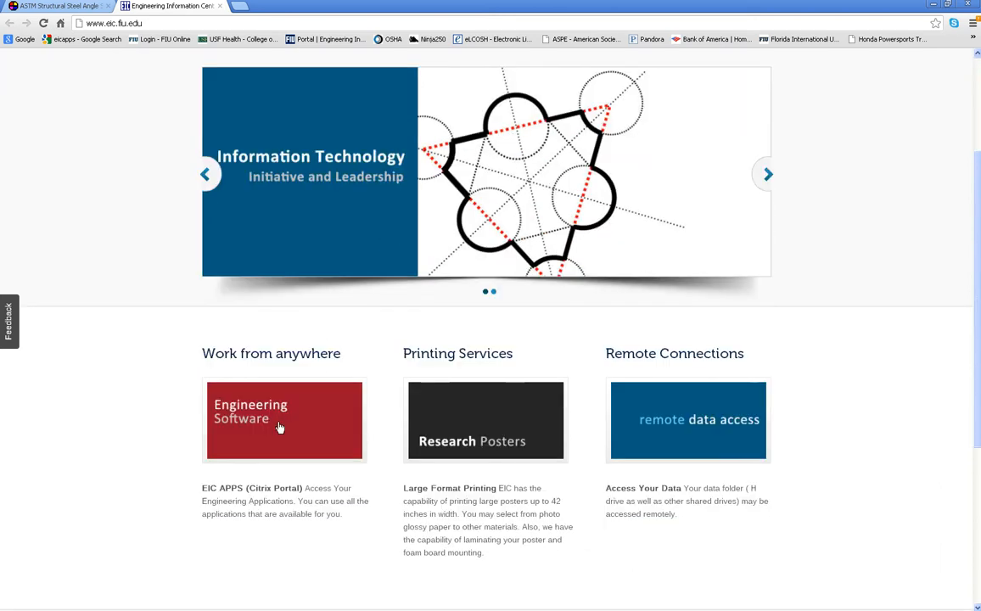
Go from the FIU Engineering Information Center home page to the EIC Apps page
click(255, 413)
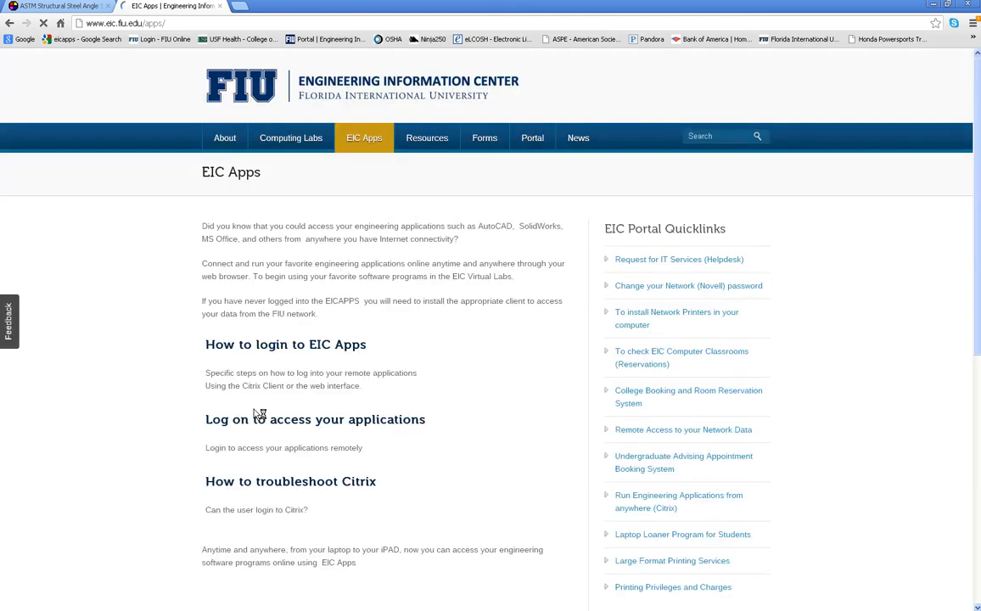
Log on to the Citrix eicapps portal with your user name and password
click(378, 423)
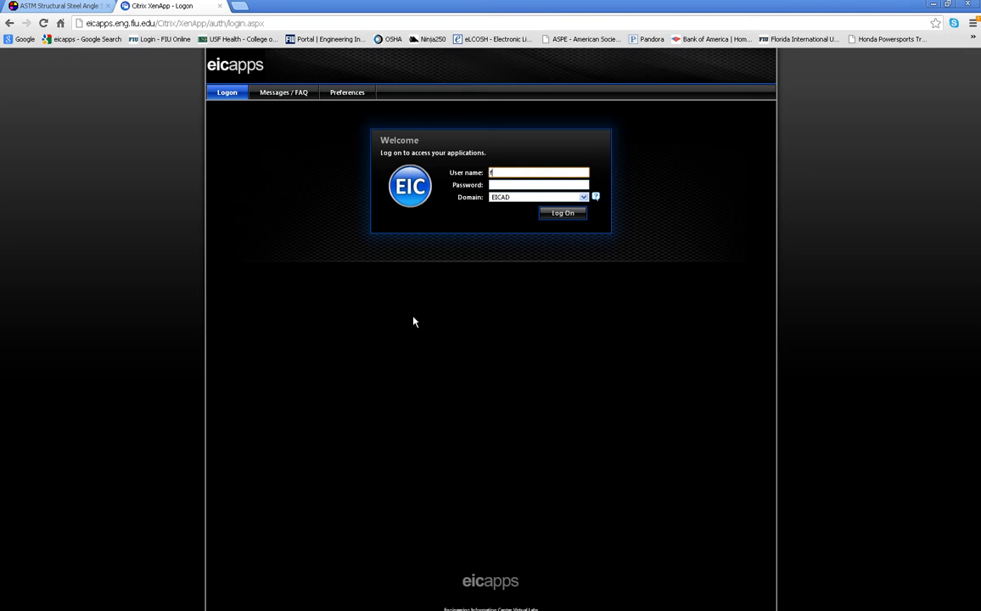
key(Tab)
text(•••••)
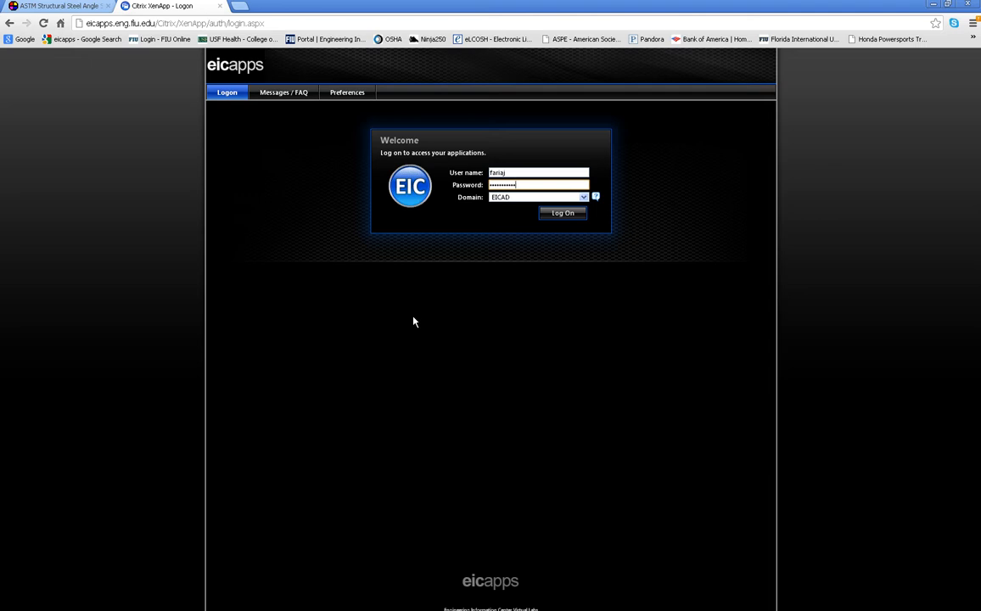
click(556, 215)
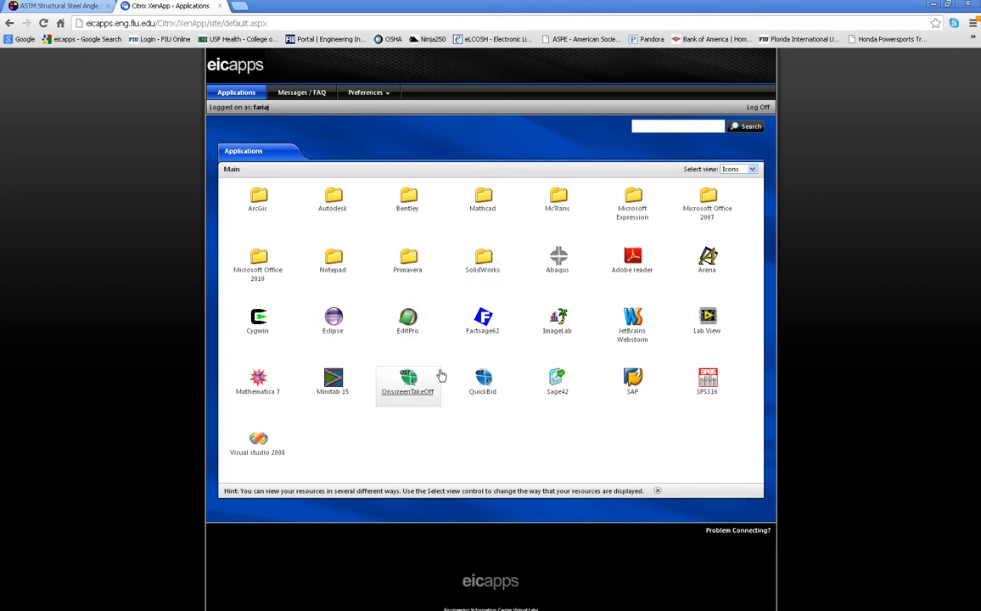
Launch OnscreenTakeOff from Citrix by opening the downloaded launch.ica file
click(409, 385)
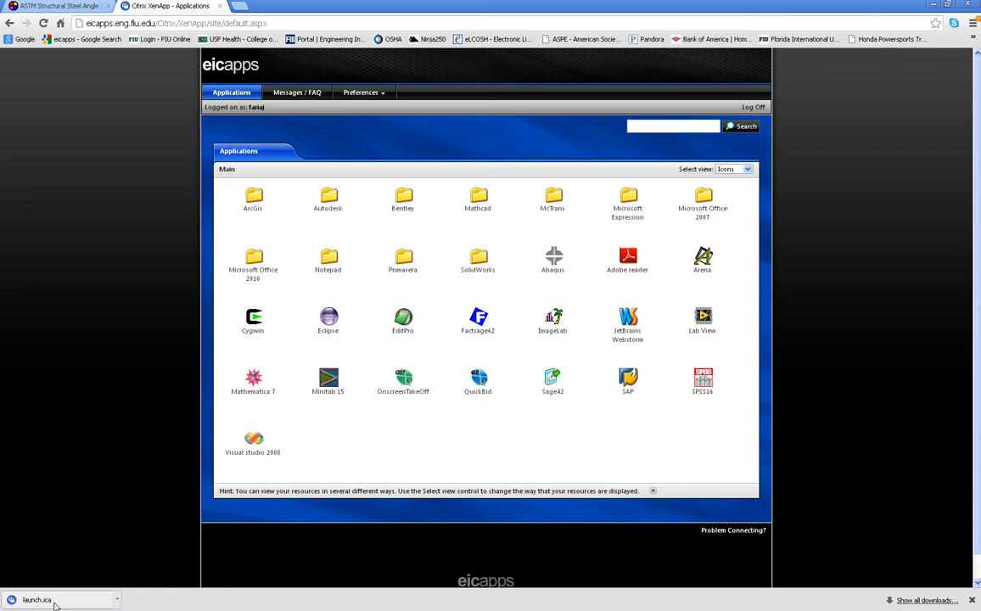
click(118, 602)
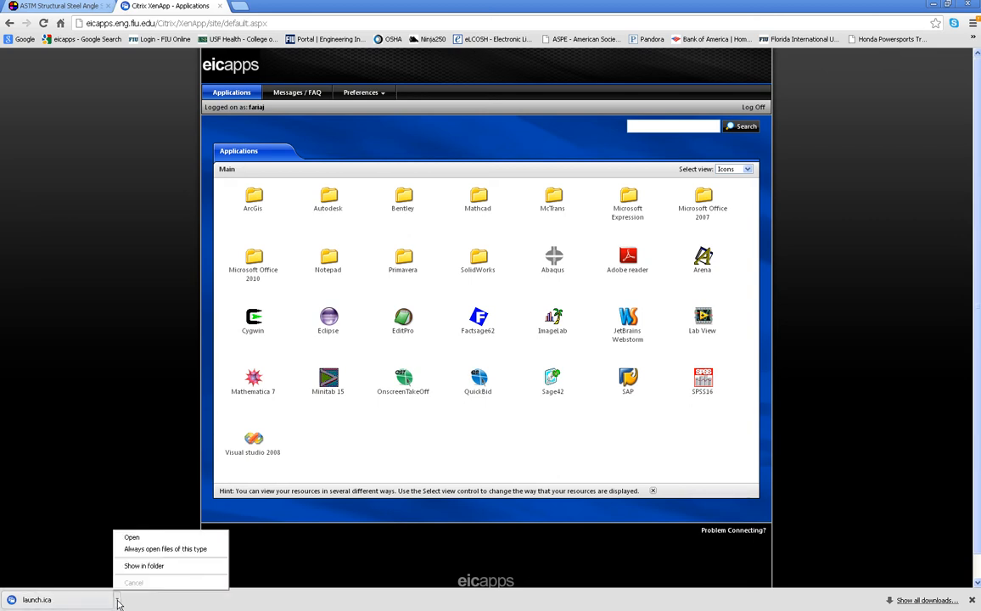
click(136, 538)
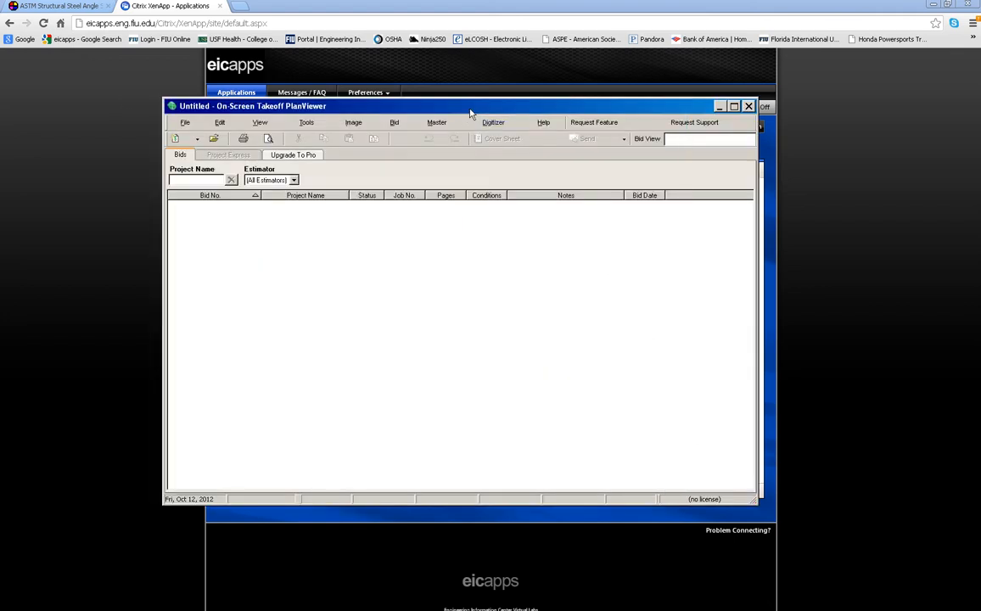
Maximize PlanViewer and show the Folders tab of Tools > Options
double_click(471, 106)
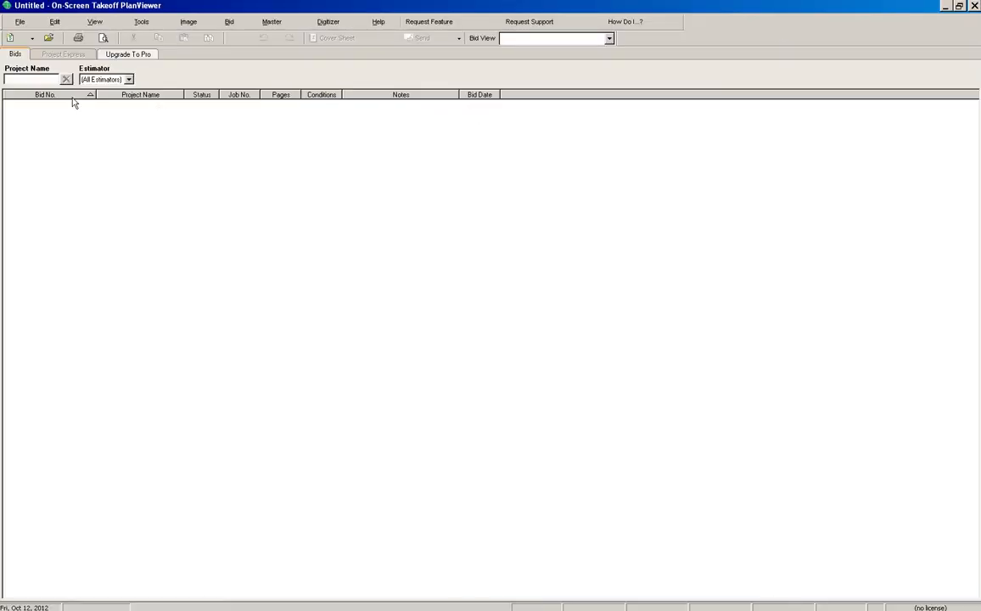
click(141, 22)
click(186, 251)
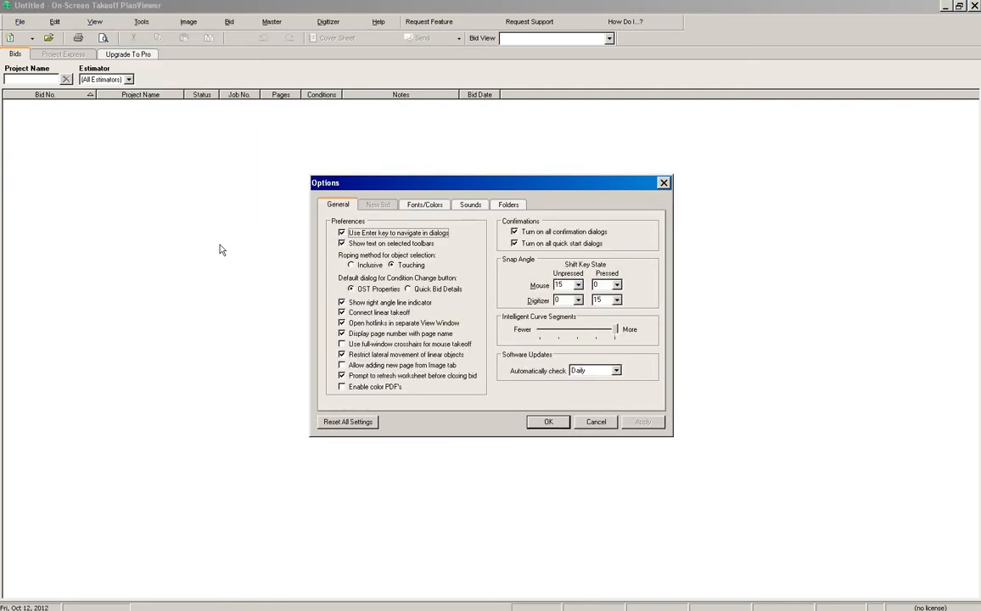
click(509, 205)
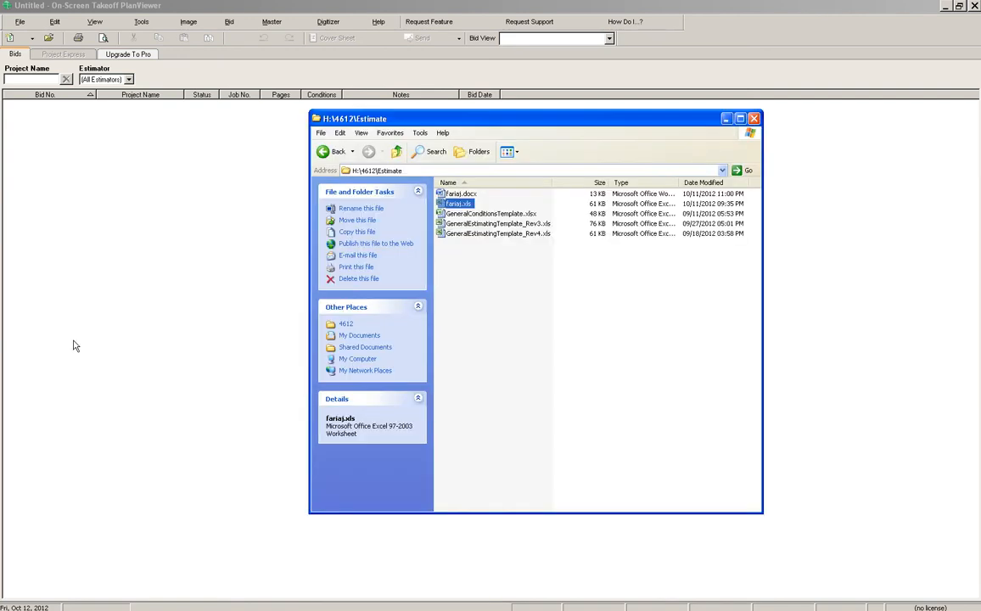
Open H:\4612\Folders.txt in Notepad and place it below the Options dialog
click(397, 151)
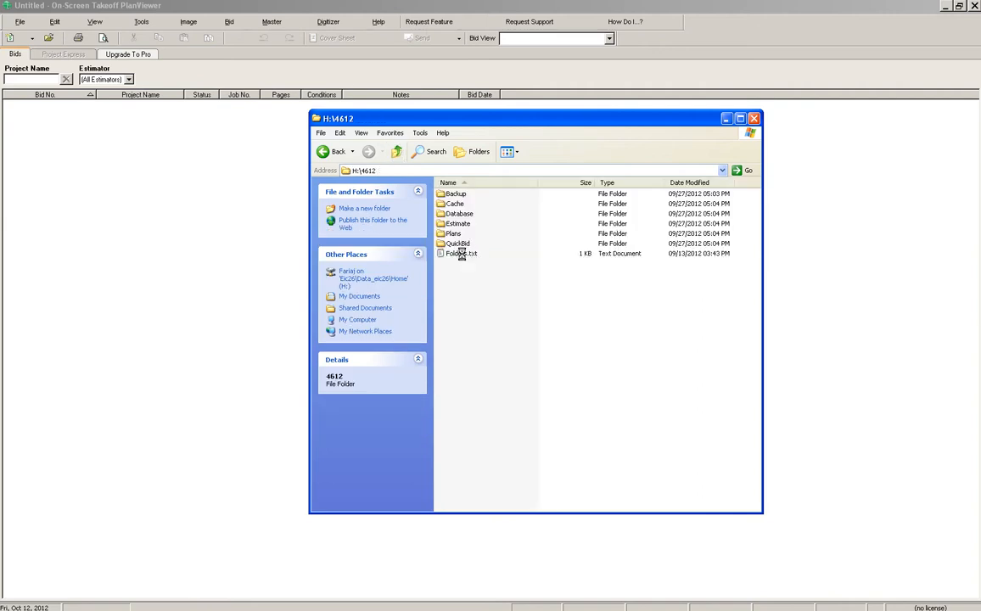
double_click(460, 254)
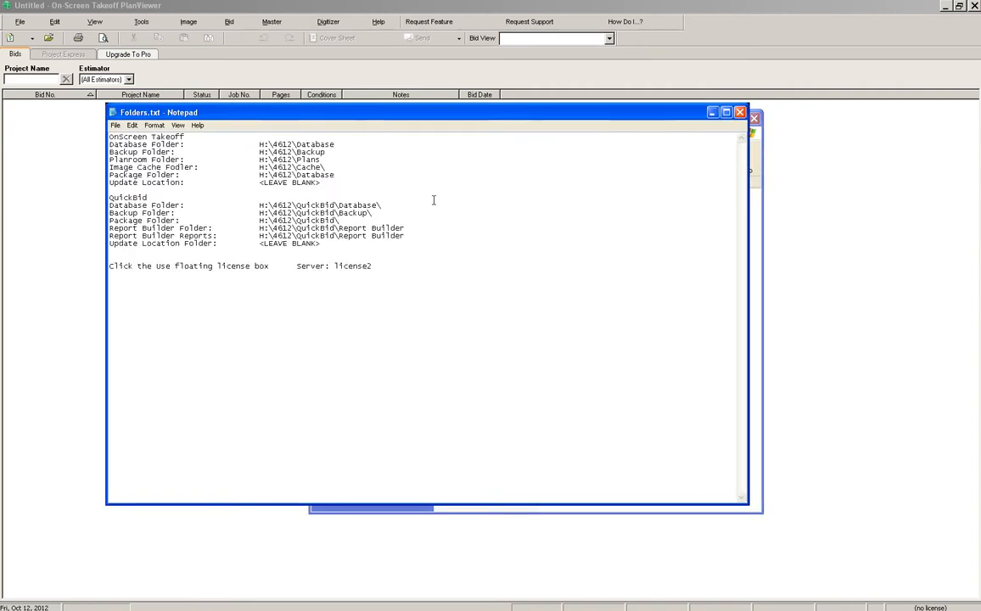
drag(431, 114, 558, 204)
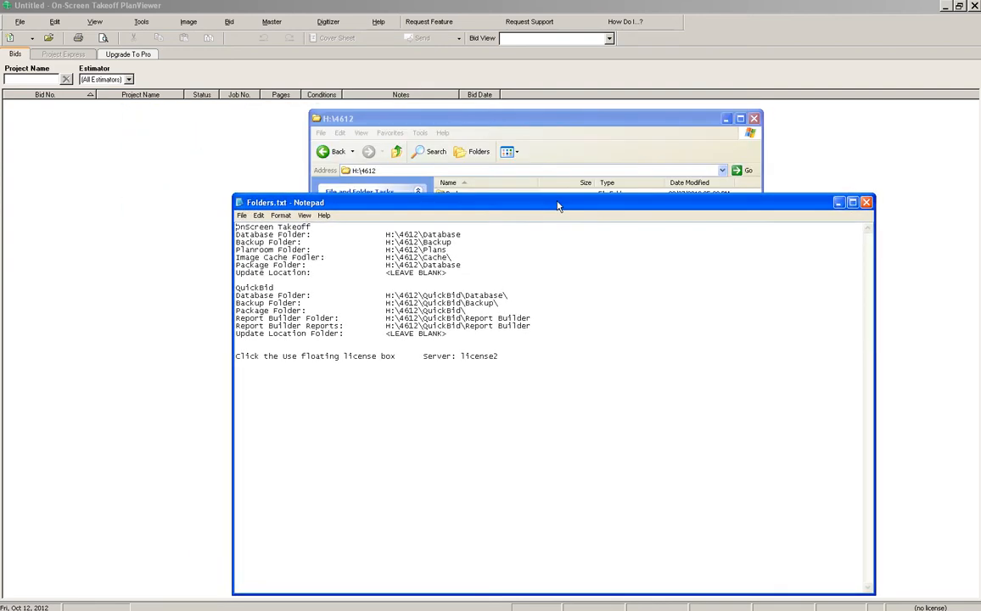
click(726, 119)
drag(493, 202, 500, 344)
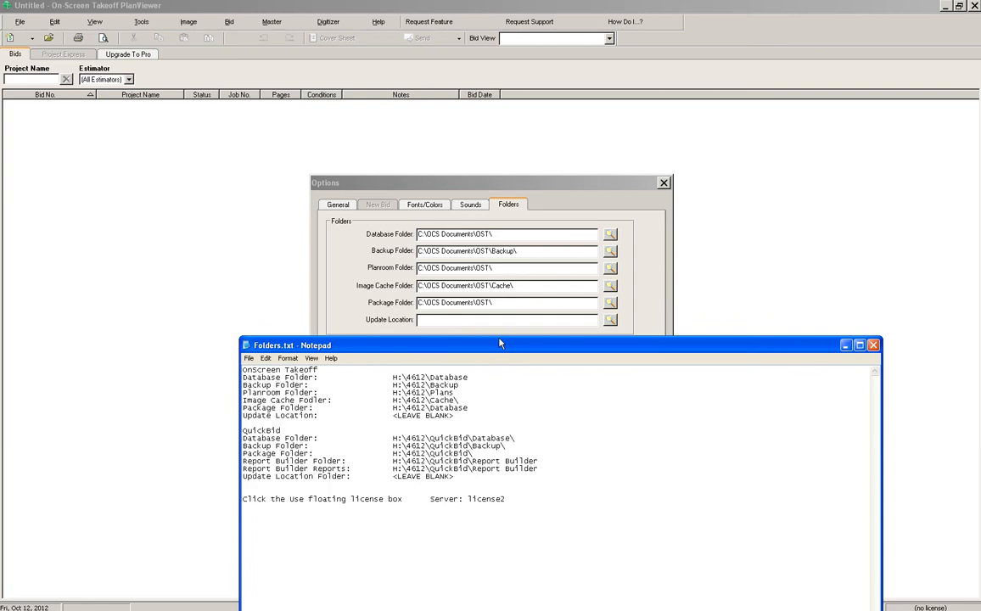
Paste H:\4612\Database from Folders.txt into the Database Folder field, apply, and close Options
drag(470, 379, 396, 376)
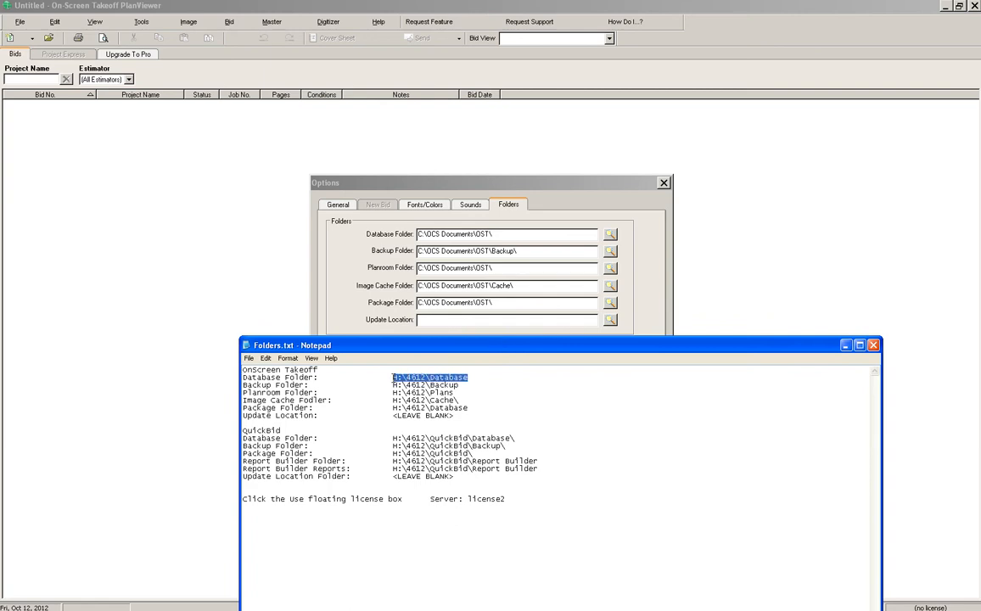
right_click(419, 378)
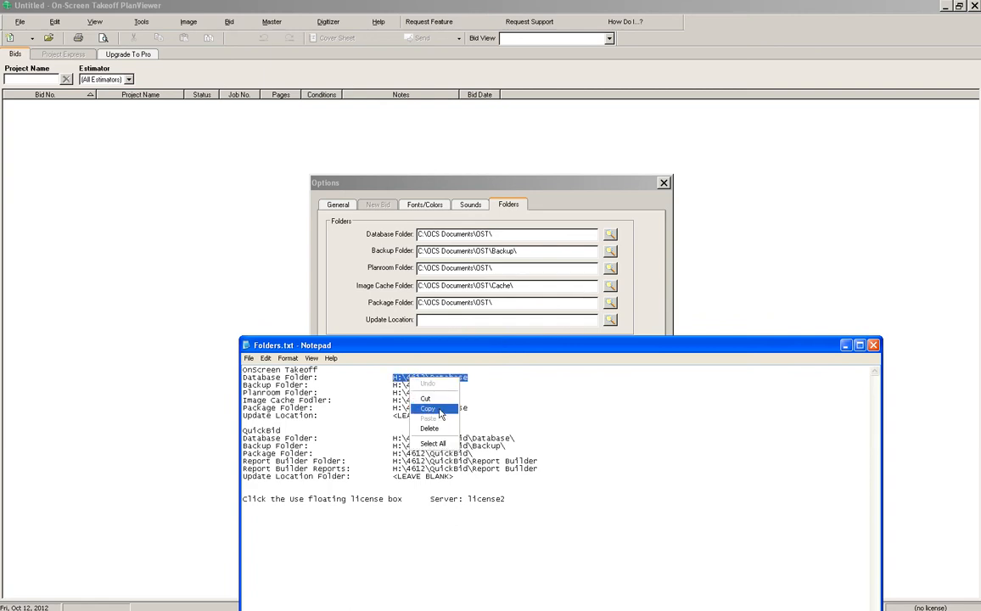
click(441, 410)
click(512, 241)
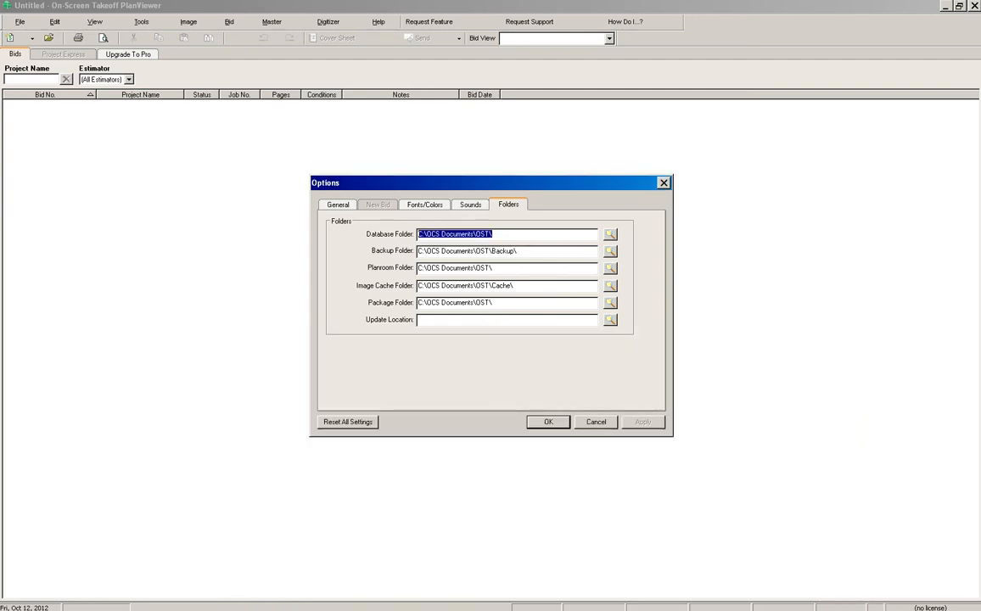
right_click(466, 234)
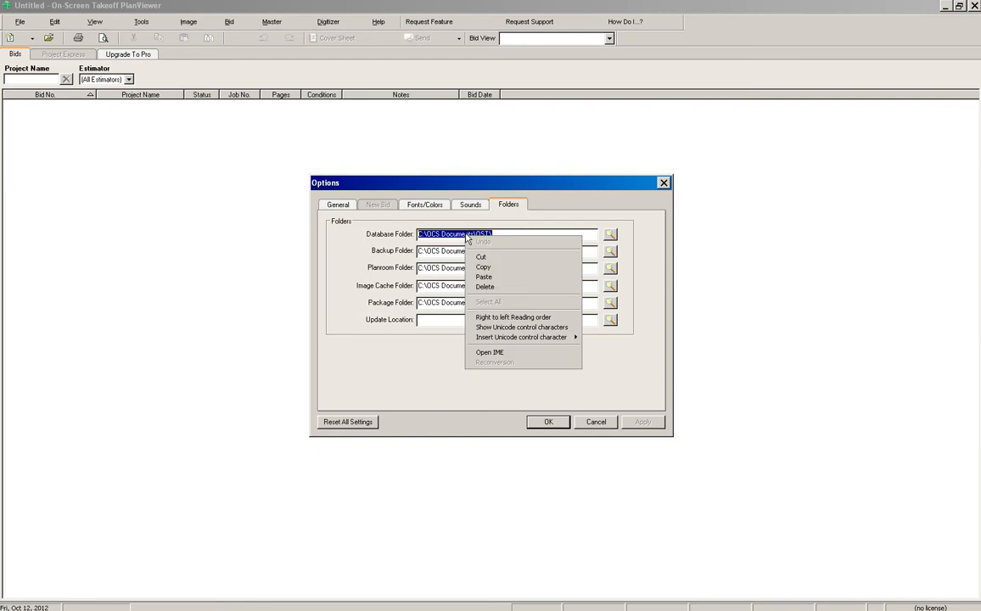
click(486, 277)
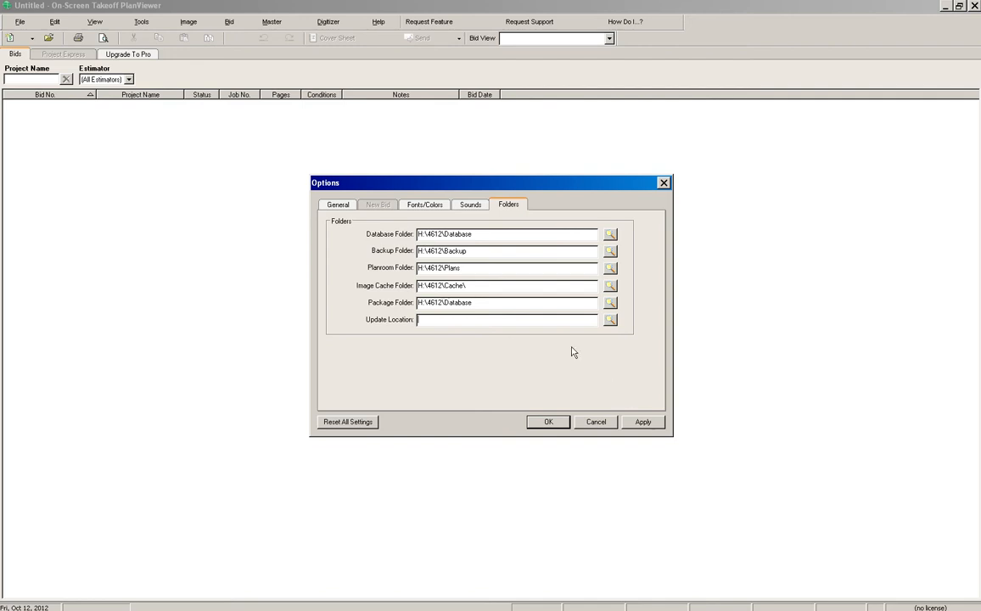
click(643, 422)
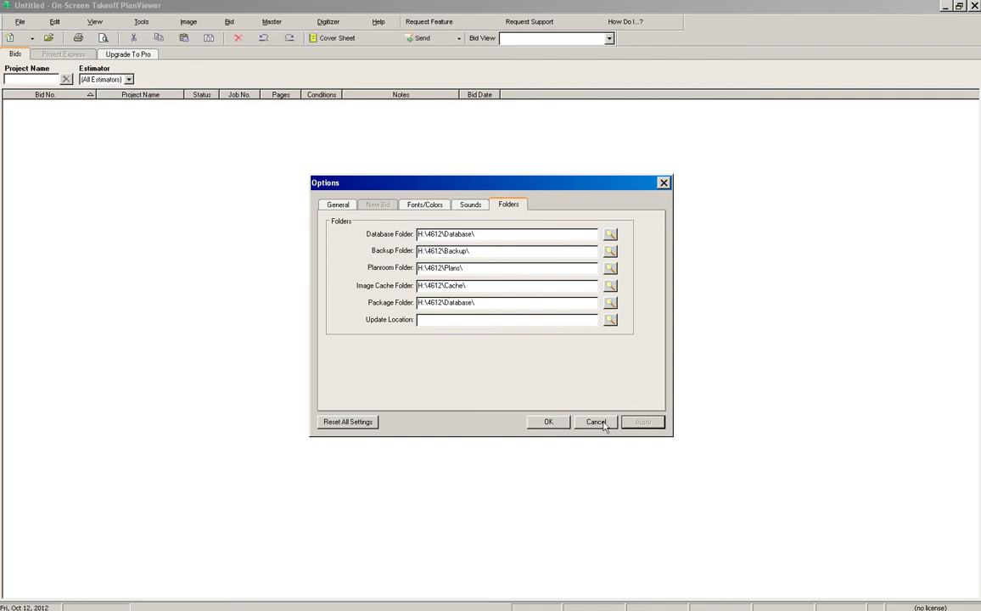
click(550, 422)
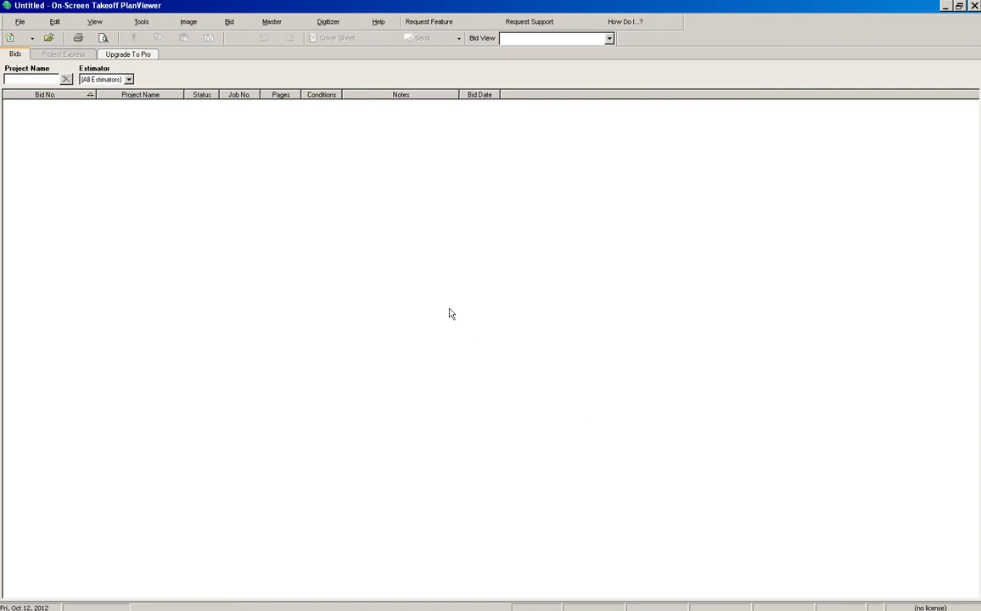
click(31, 25)
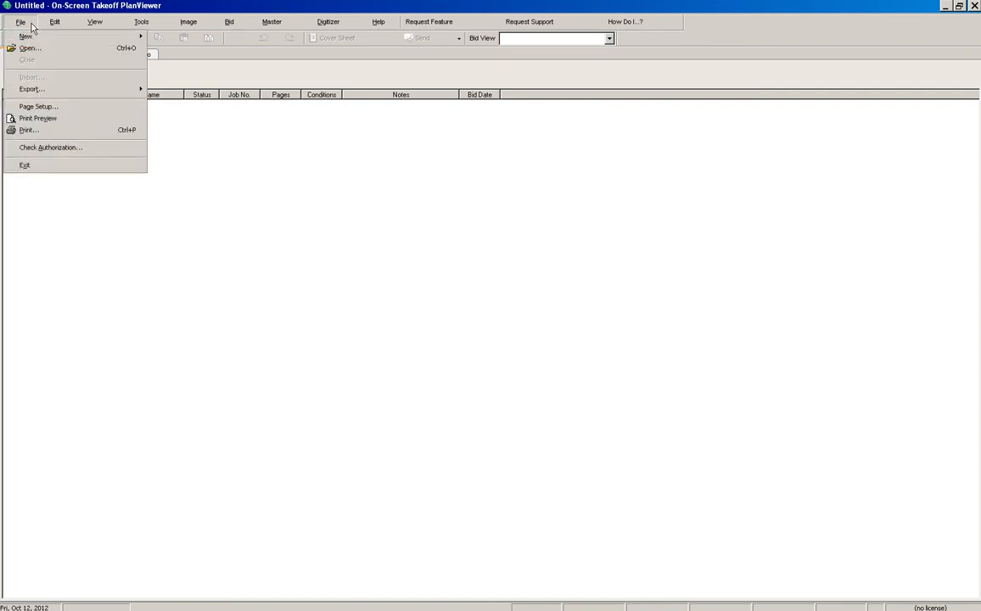
click(30, 49)
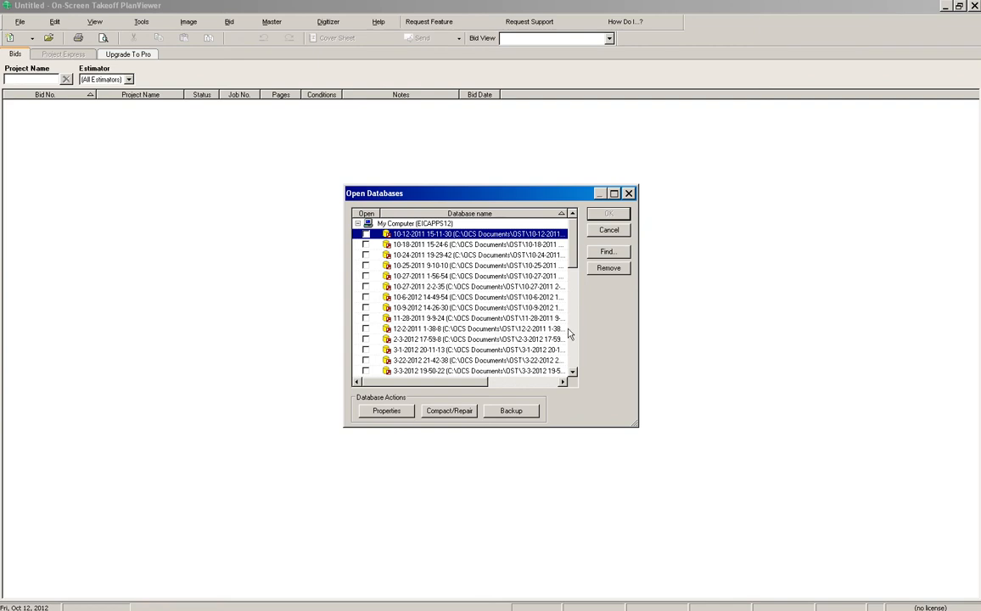
click(608, 273)
click(607, 273)
click(608, 273)
click(608, 273)
click(607, 274)
click(607, 273)
click(608, 274)
click(607, 273)
click(608, 269)
click(608, 269)
click(608, 269)
click(608, 269)
click(607, 269)
click(607, 269)
click(608, 269)
click(607, 269)
click(608, 269)
click(608, 269)
click(608, 269)
click(607, 269)
click(607, 269)
click(608, 269)
click(607, 269)
click(608, 269)
click(608, 269)
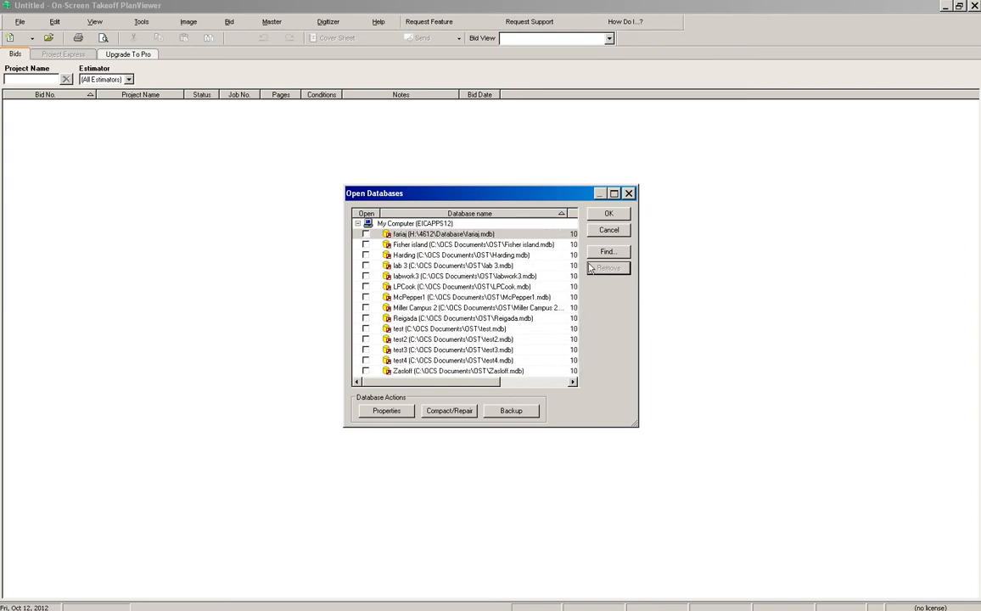
click(489, 235)
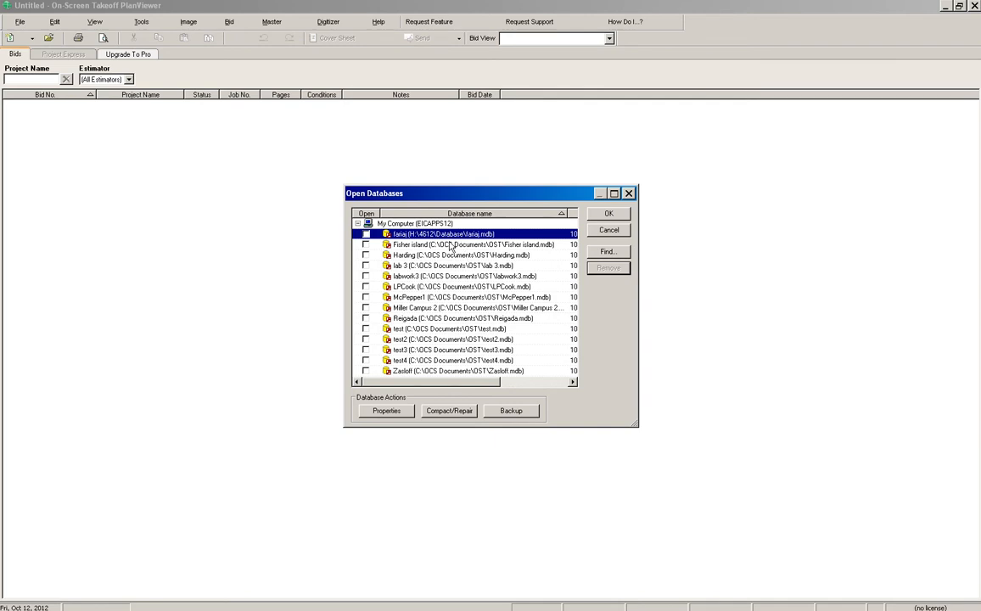
click(451, 245)
click(610, 268)
click(611, 269)
double_click(609, 269)
double_click(610, 269)
double_click(609, 269)
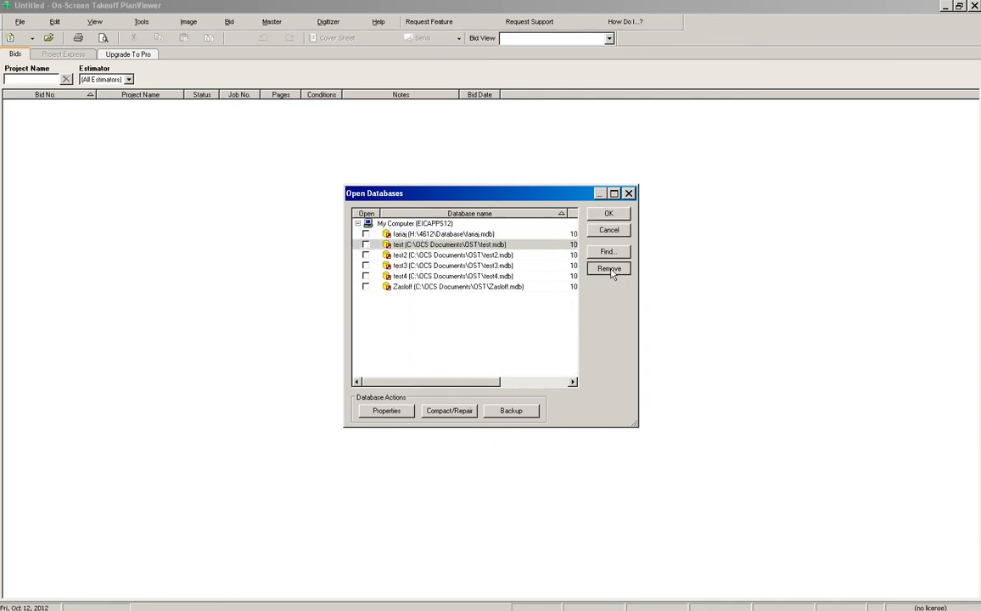
double_click(609, 269)
double_click(610, 269)
click(609, 269)
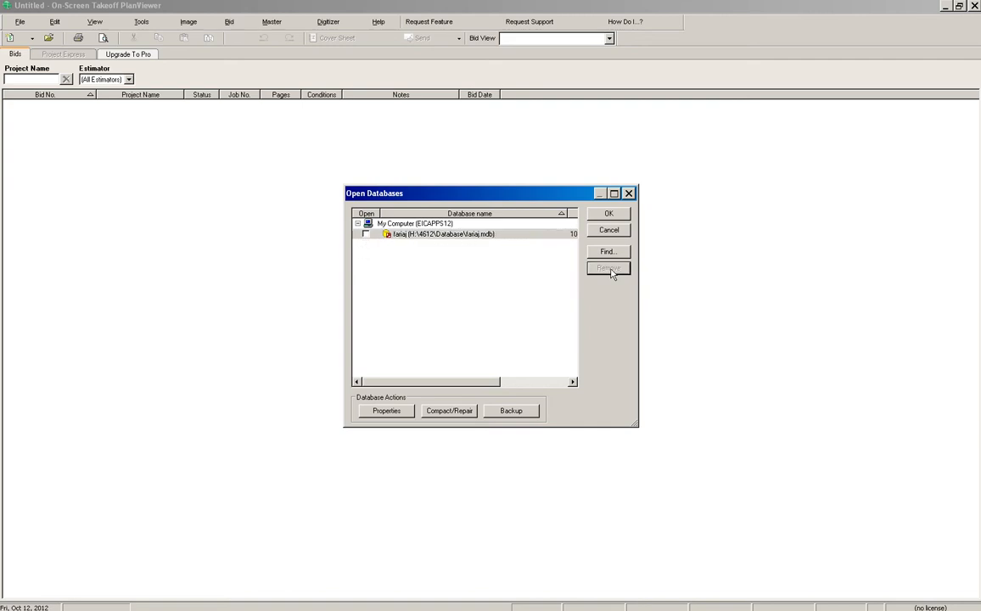
click(367, 235)
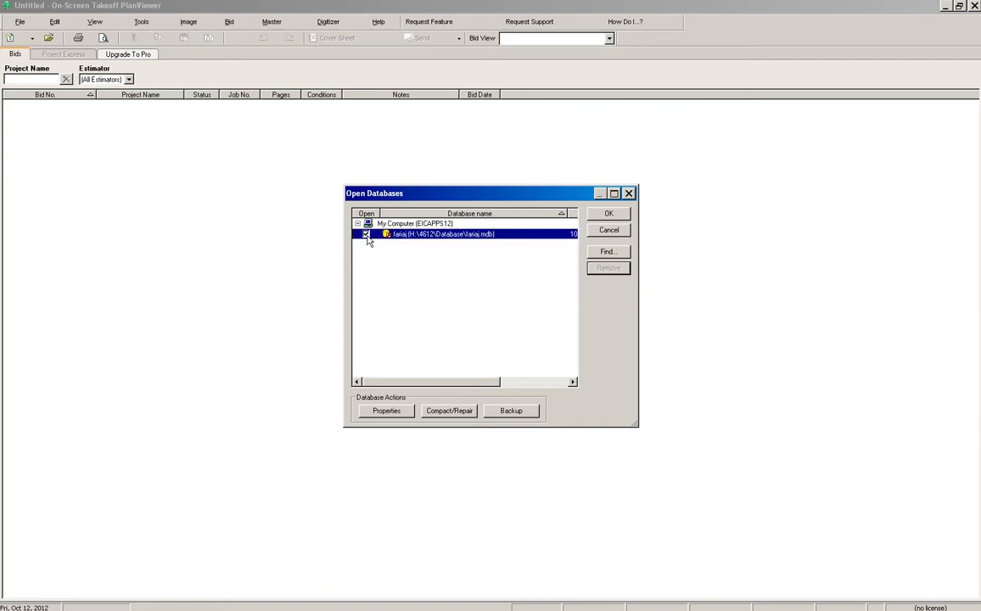
click(609, 213)
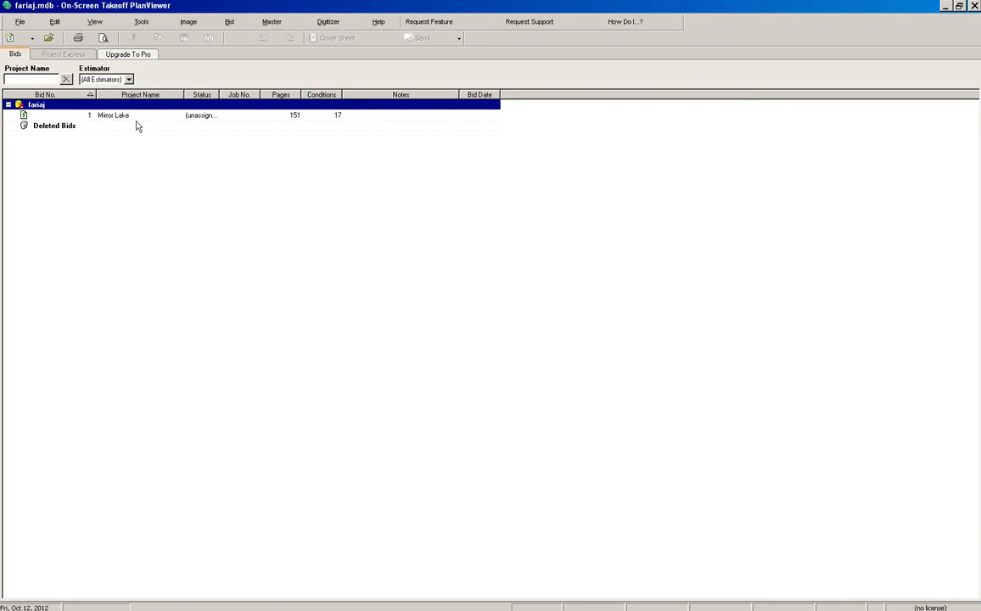
click(125, 117)
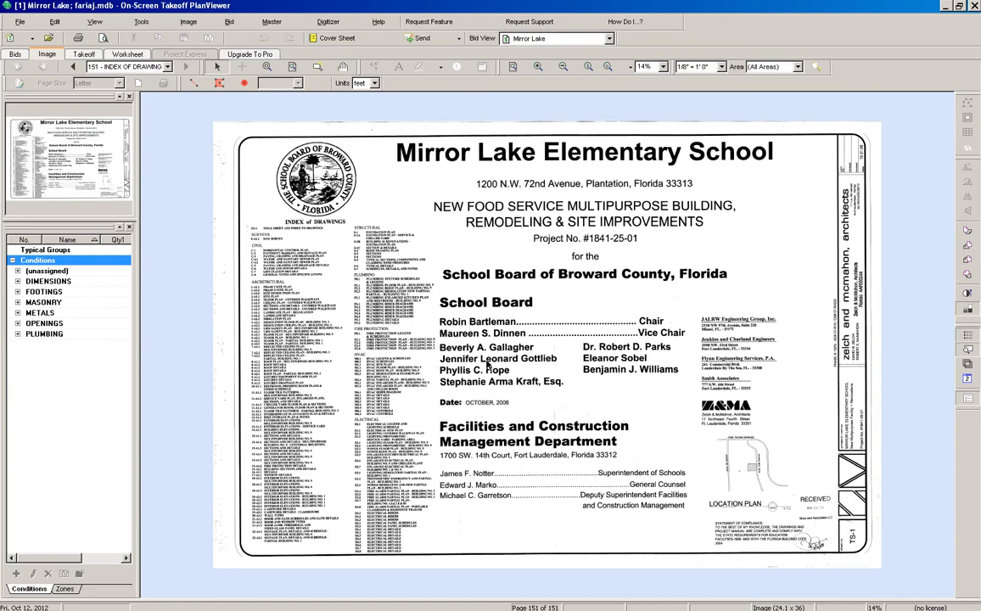
Reauthorize On-Screen Takeoff with a floating license from server license2
click(19, 21)
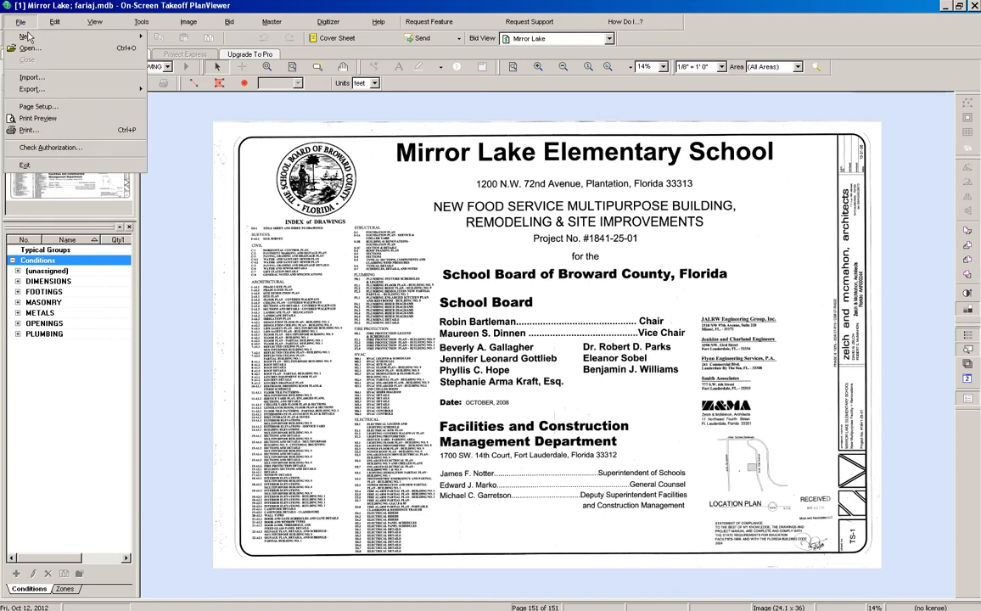
click(49, 146)
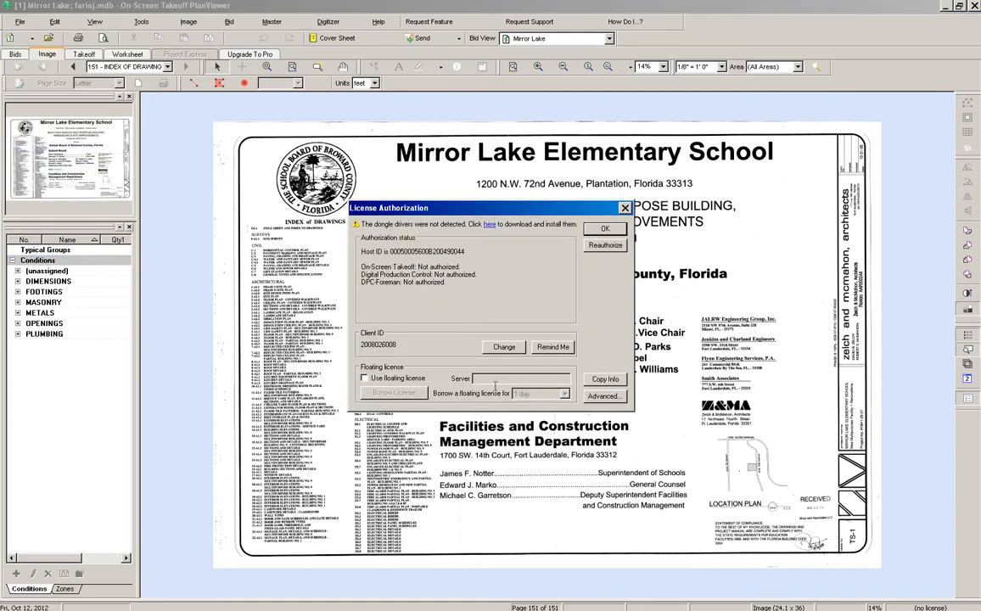
click(367, 377)
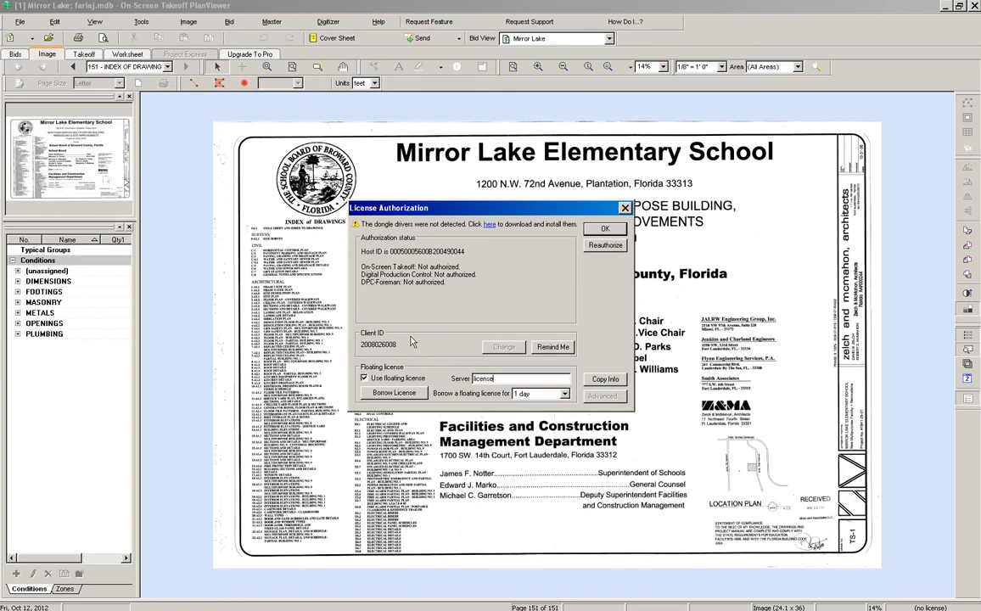
double_click(489, 378)
click(605, 247)
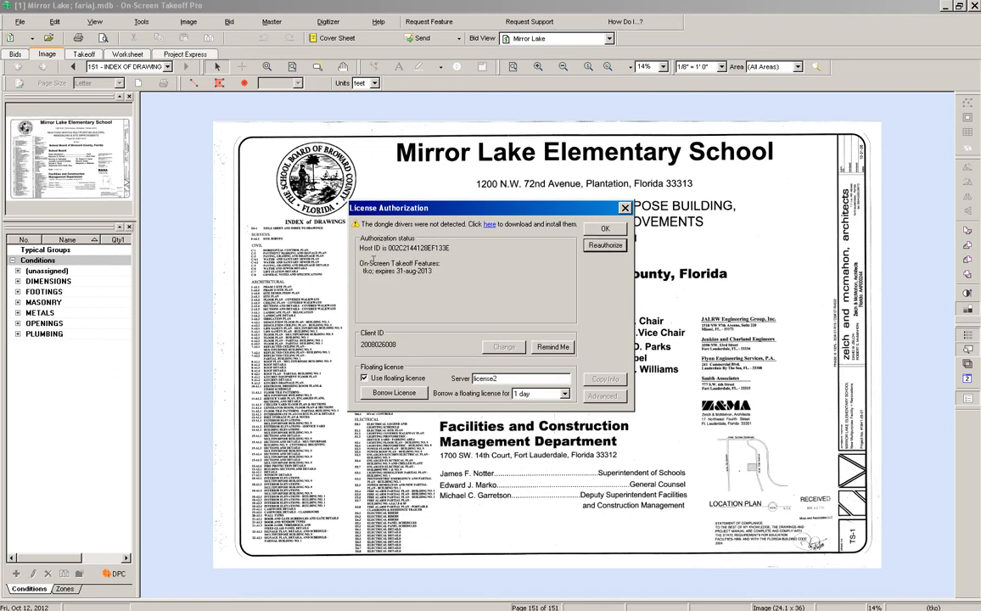
click(605, 231)
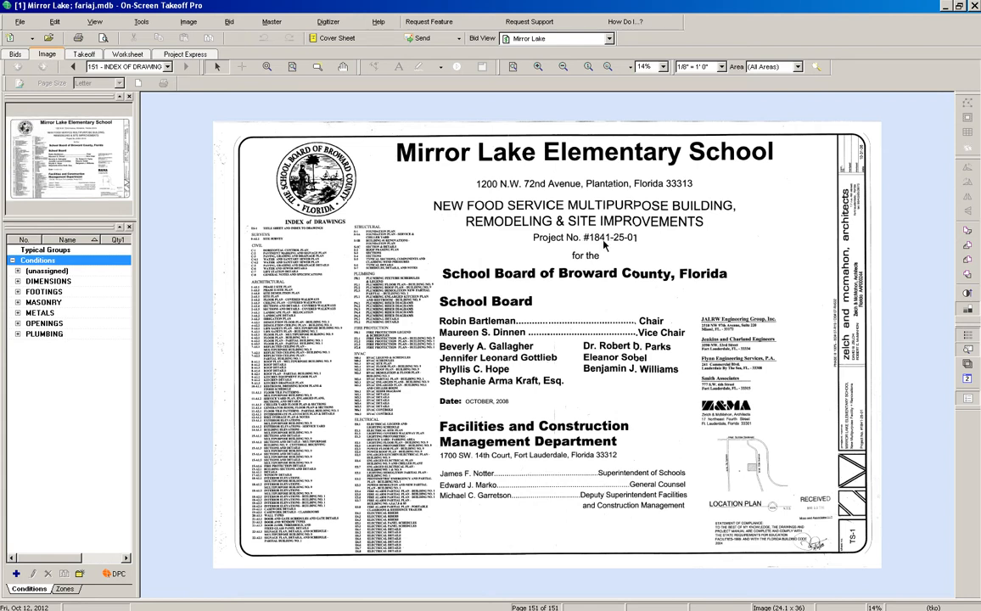
Zoom into the Structural index and open page 144, sheet S2 Roof Framing
click(267, 67)
drag(311, 201, 434, 272)
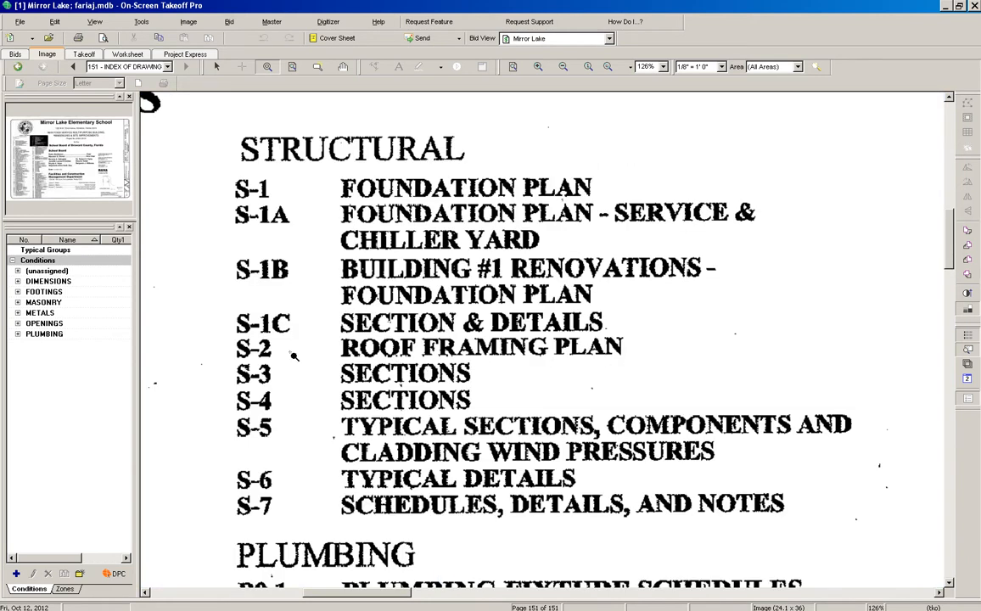
click(167, 67)
click(144, 138)
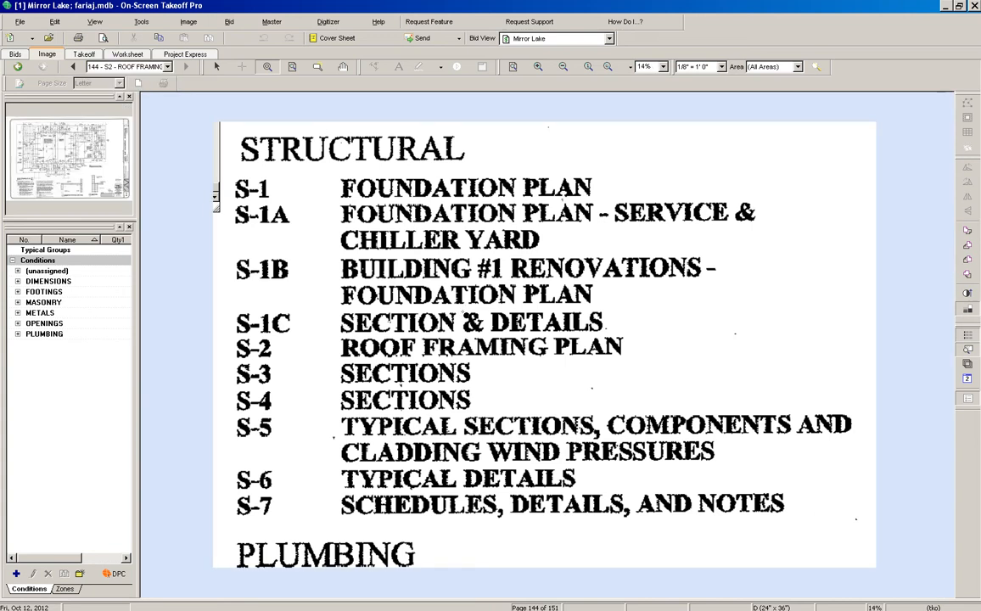
Zoom into the upper roof framing area and enlarge the conditions list
drag(253, 139, 446, 277)
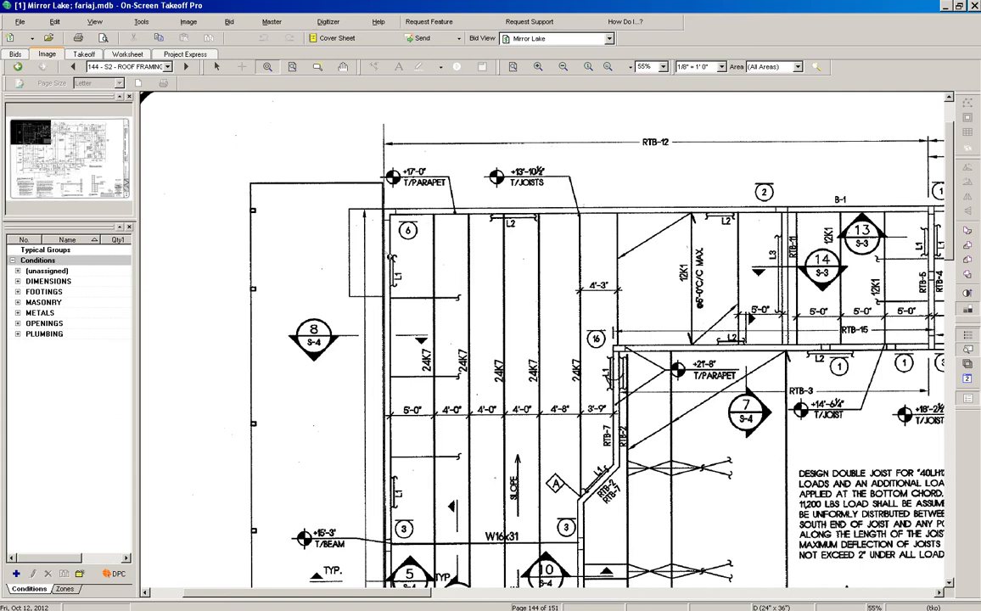
scroll(393, 286, down, 8)
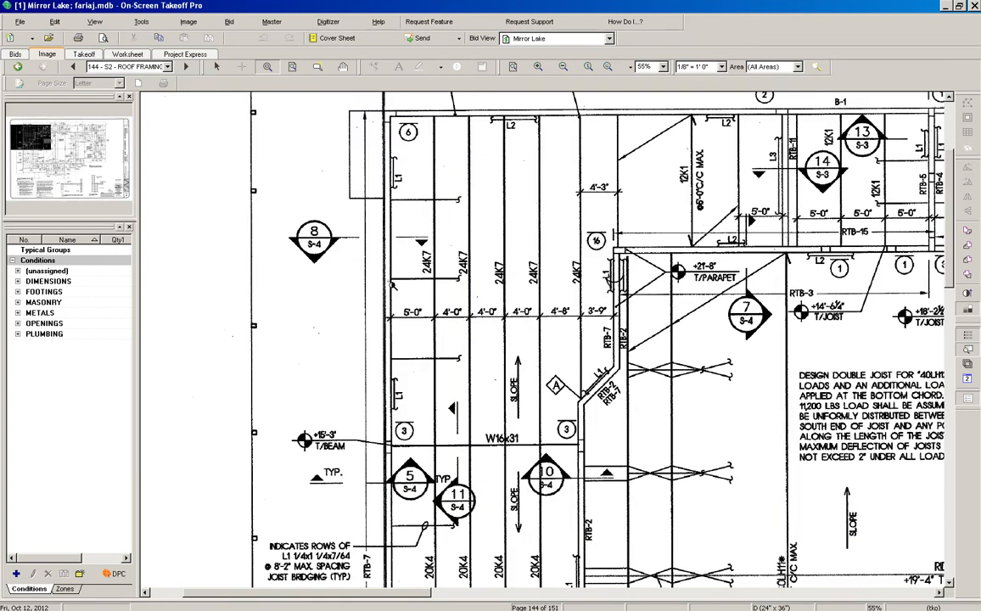
scroll(393, 285, down, 9)
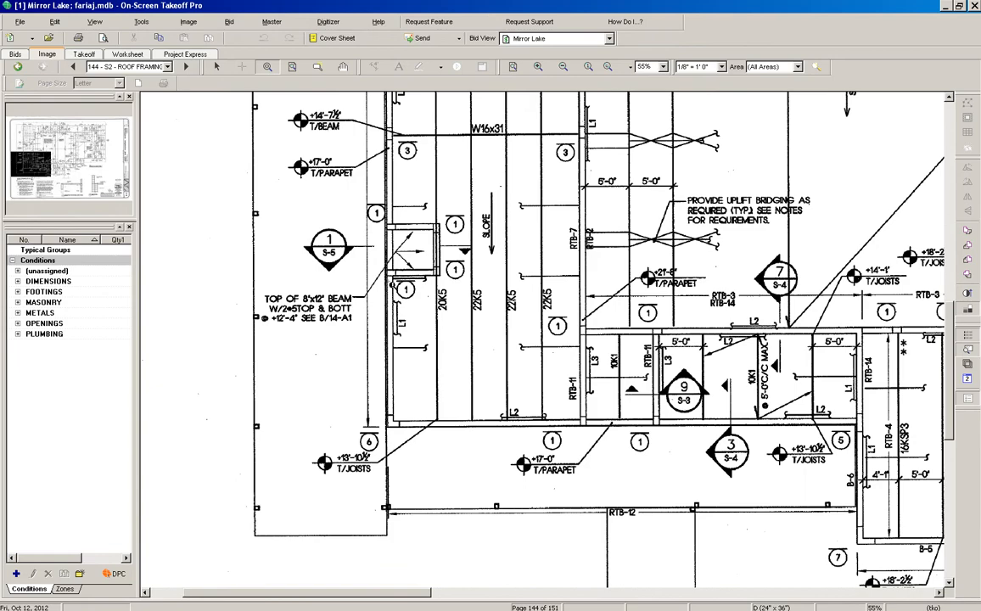
scroll(348, 275, up, 20)
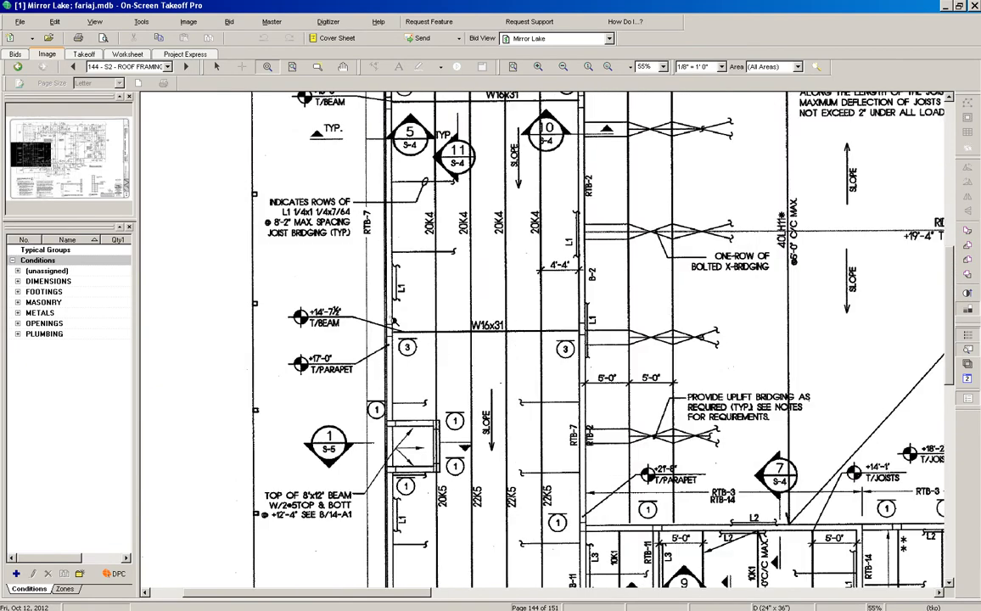
scroll(351, 284, up, 3)
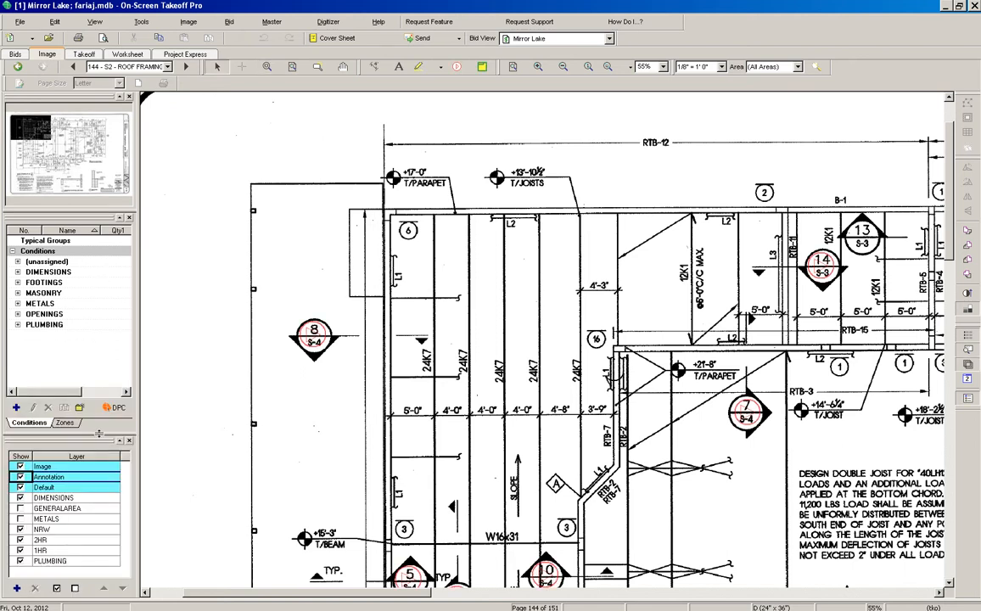
drag(99, 434, 87, 527)
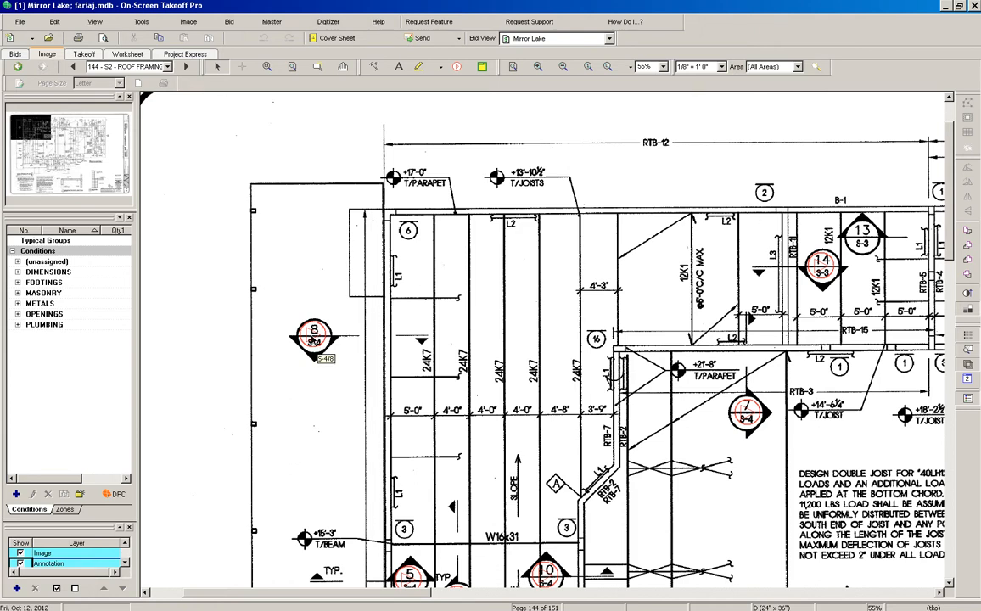
click(314, 339)
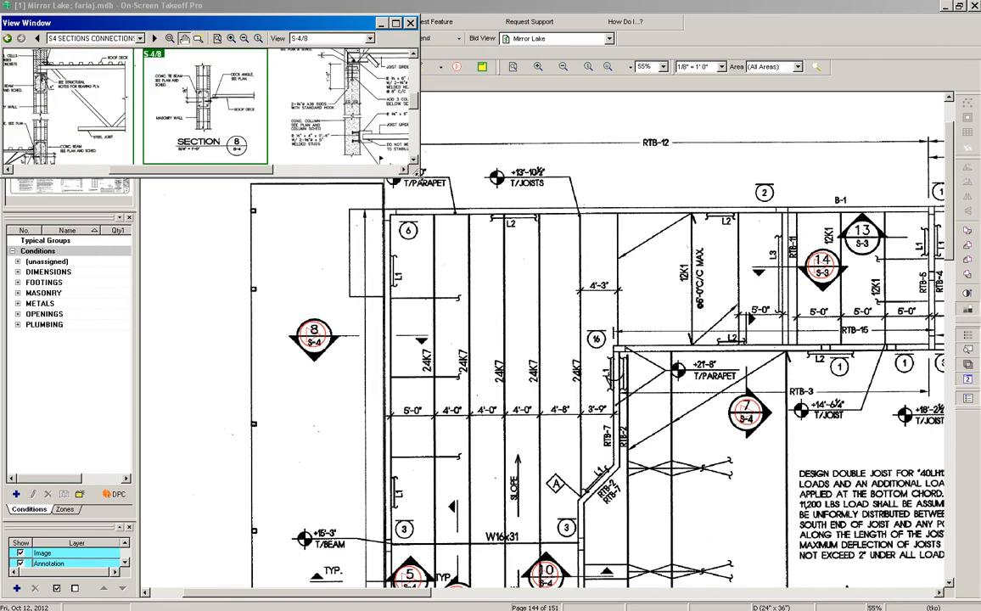
drag(679, 494, 685, 498)
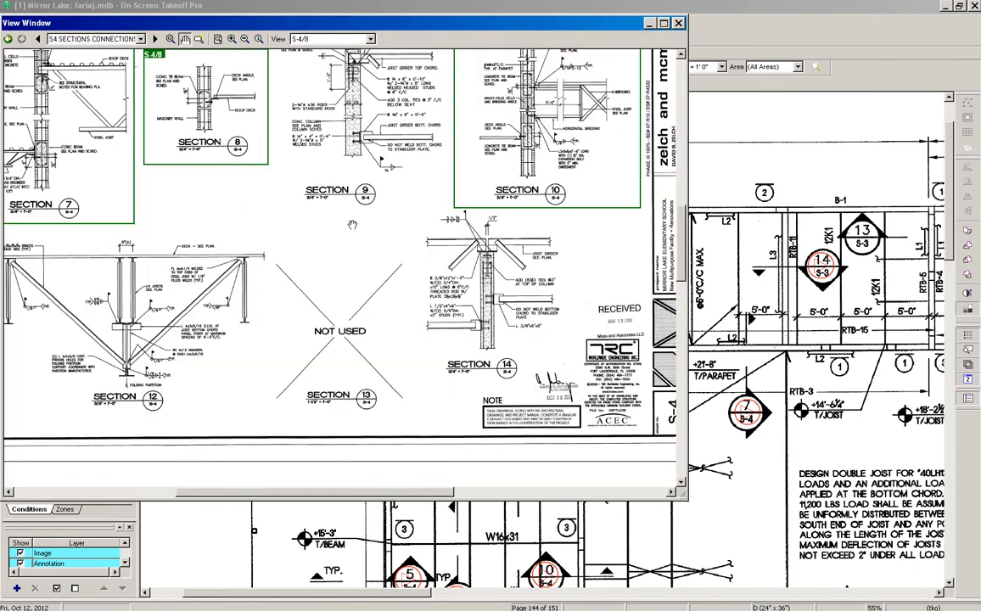
click(231, 39)
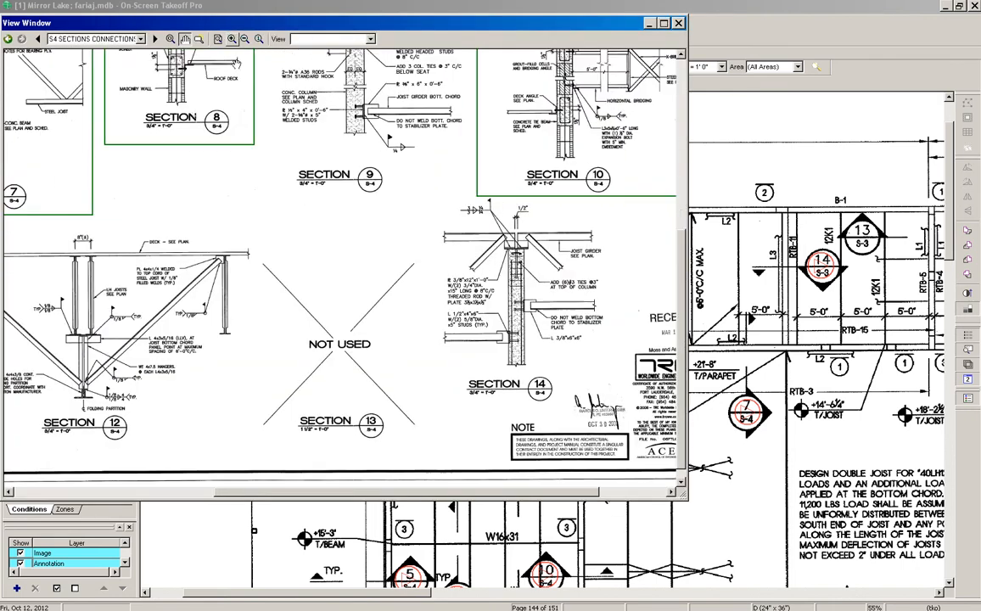
drag(238, 70, 238, 245)
scroll(217, 82, up, 1)
click(169, 39)
drag(253, 404, 105, 268)
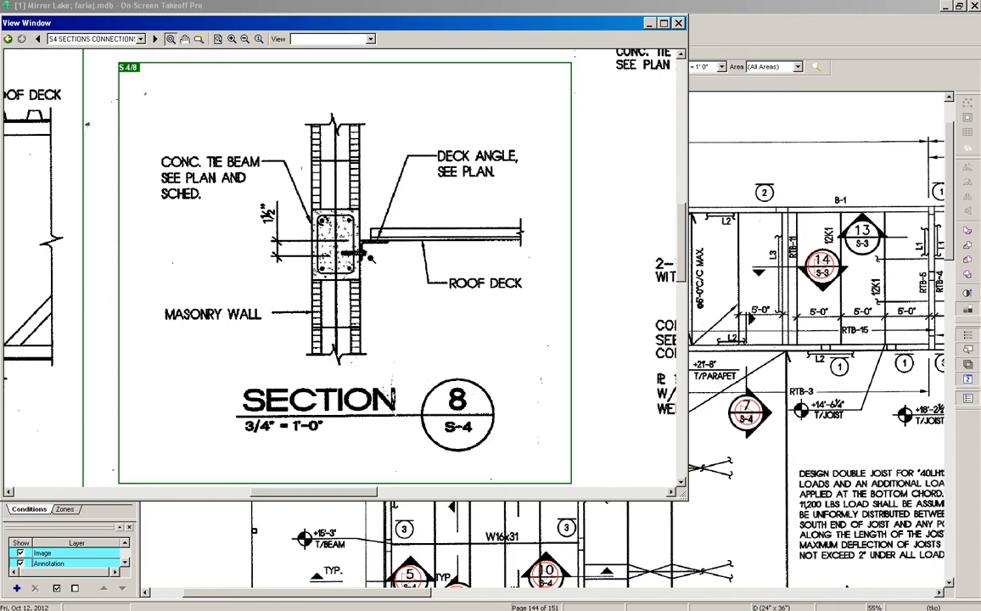
click(678, 24)
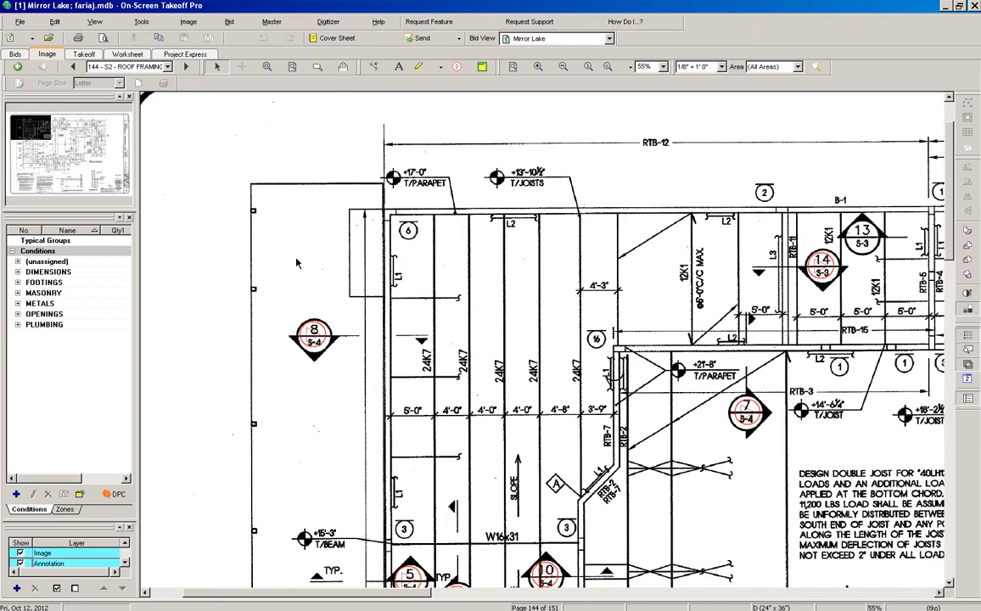
Create a new linear condition and name it L1
scroll(324, 281, down, 3)
scroll(325, 281, up, 3)
scroll(283, 206, down, 1)
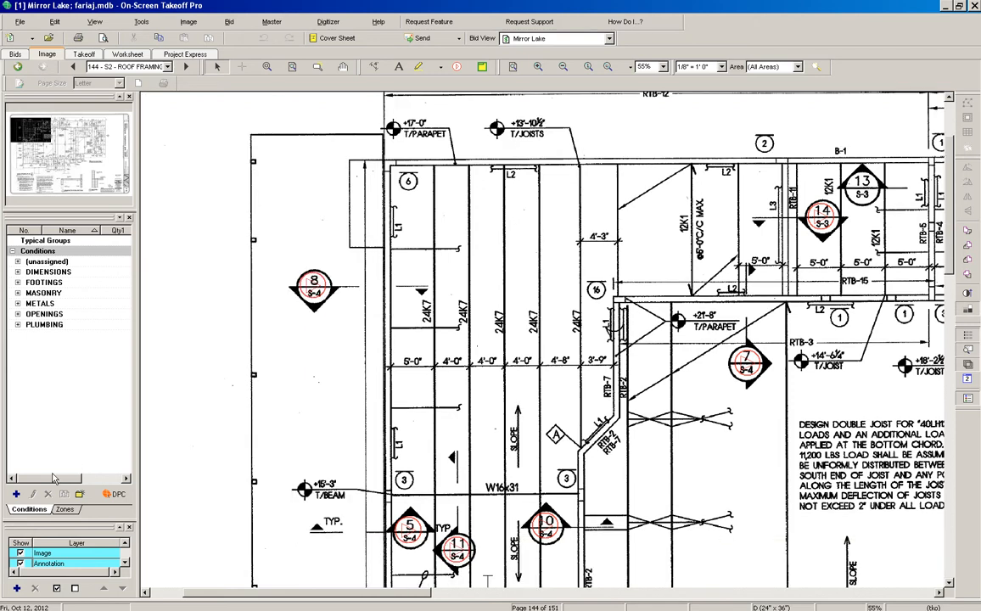
click(16, 494)
click(471, 297)
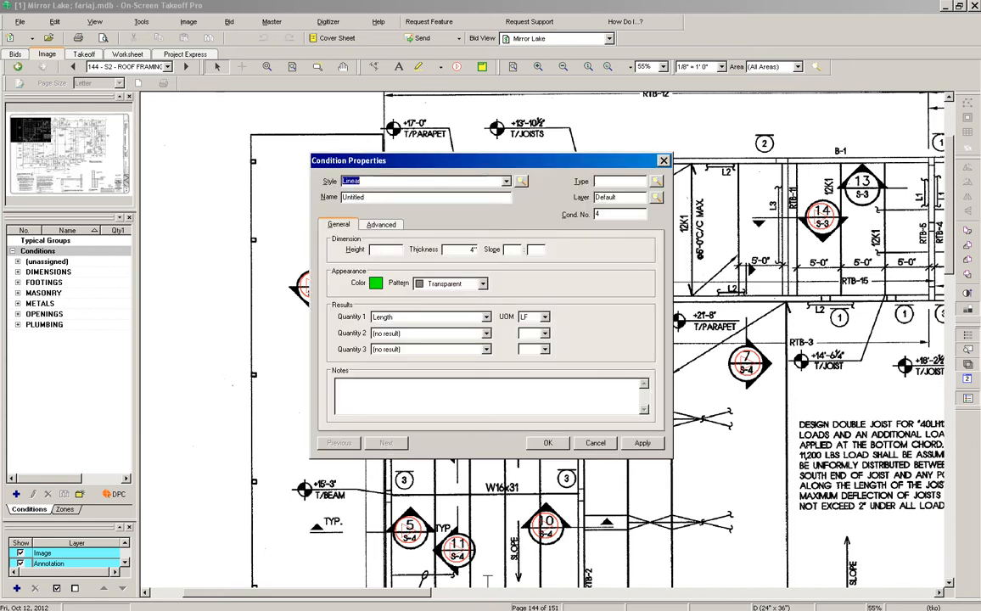
key(Tab)
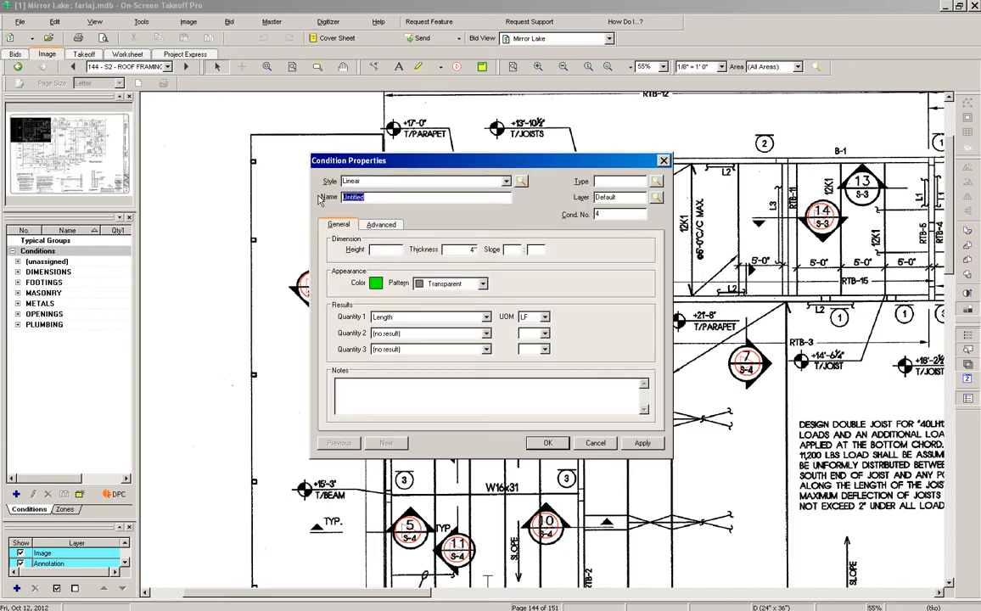
text(L1)
Save condition L1 and trace a run down the left wall, reading 97 LF
click(547, 443)
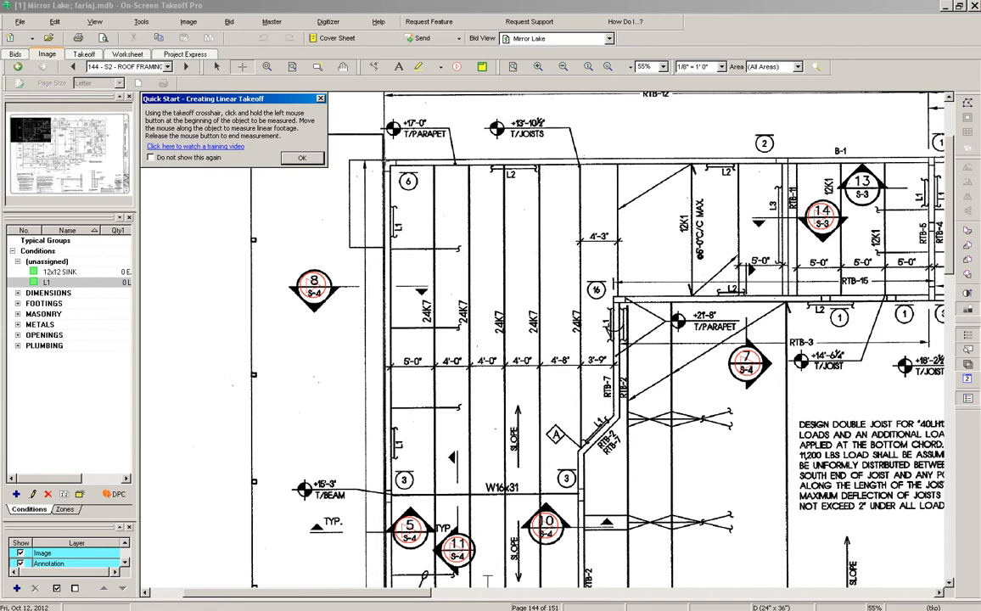
mouse_move(383, 163)
mouse_down()
mouse_move(383, 581)
mouse_move(384, 423)
mouse_up()
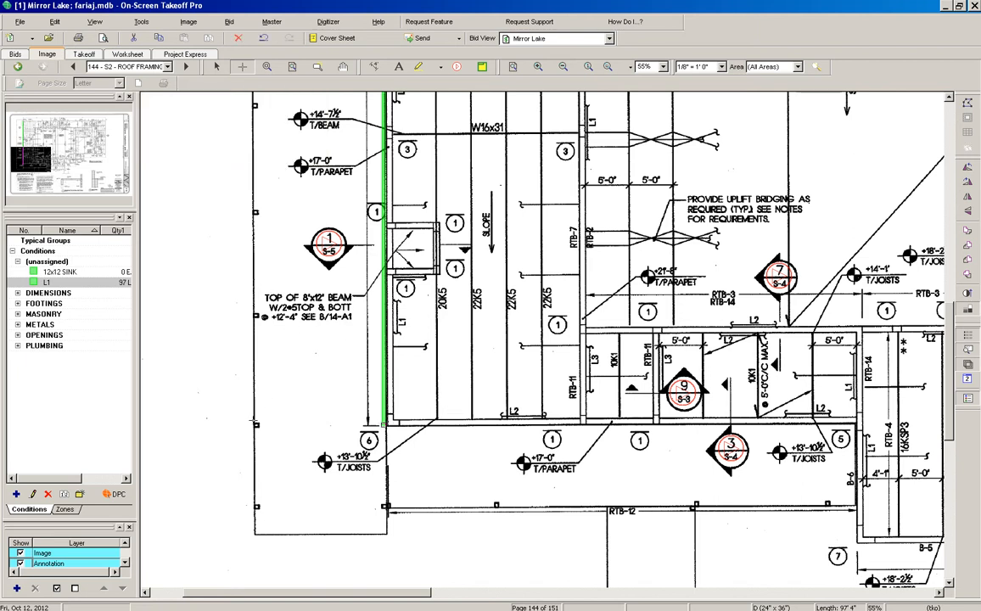
drag(138, 290, 208, 289)
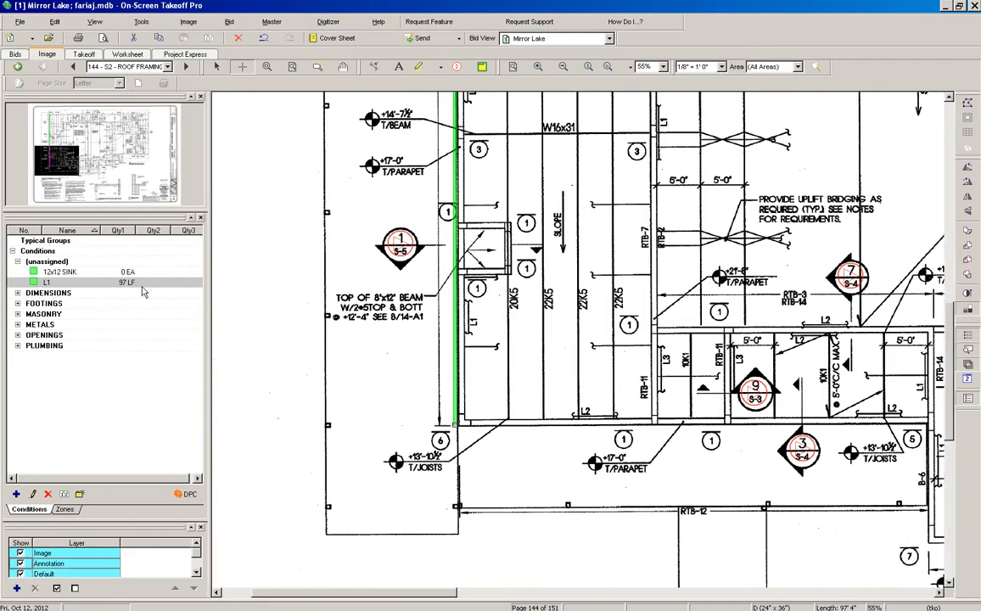
scroll(435, 277, up, 10)
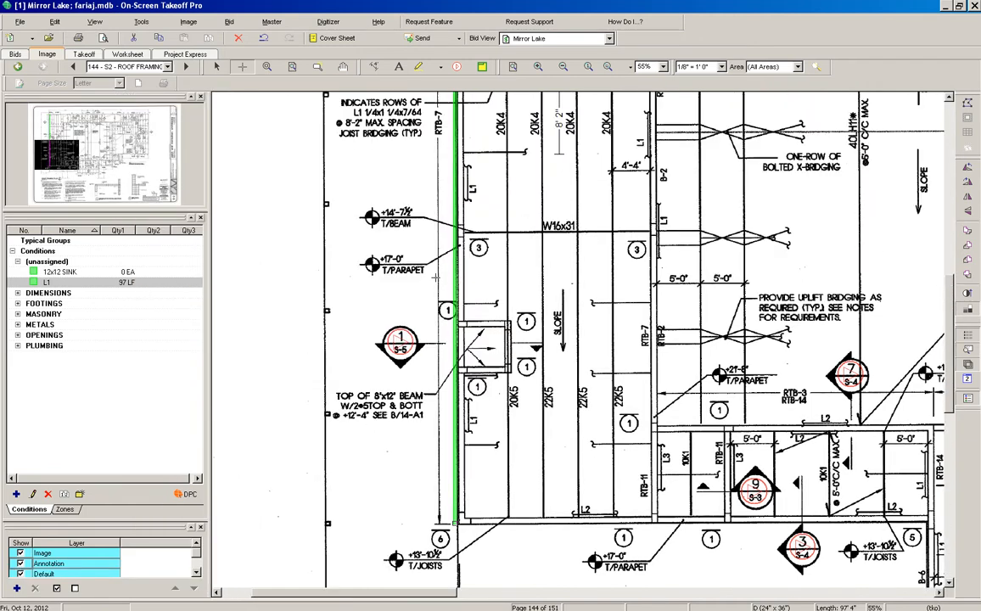
scroll(436, 278, down, 10)
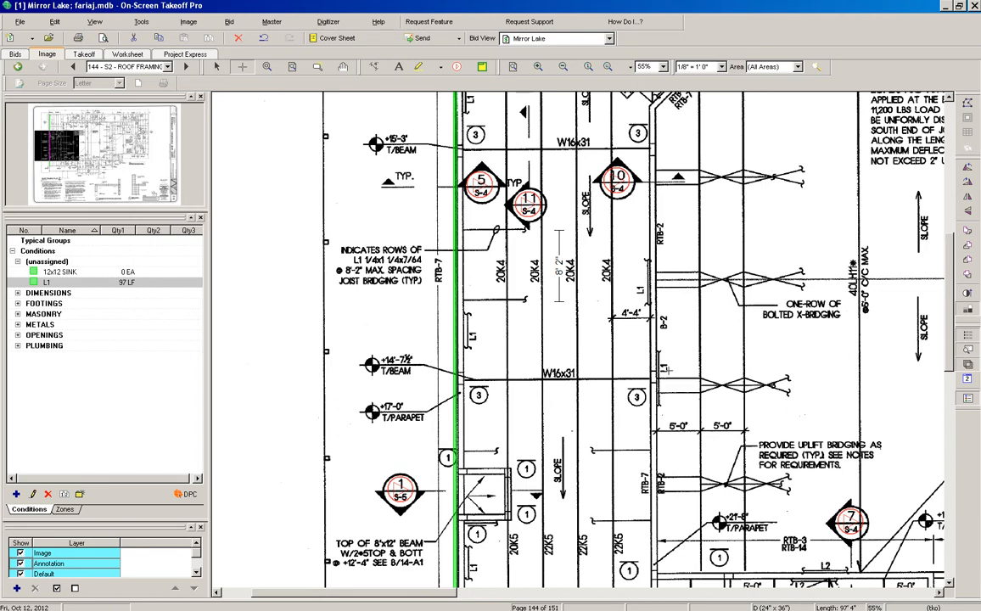
scroll(668, 370, up, 2)
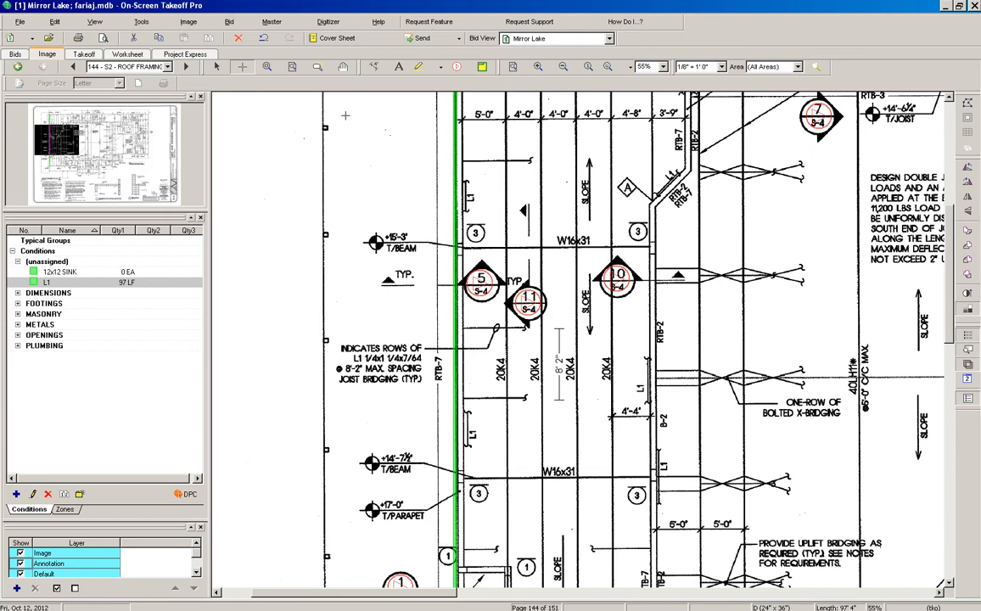
click(216, 66)
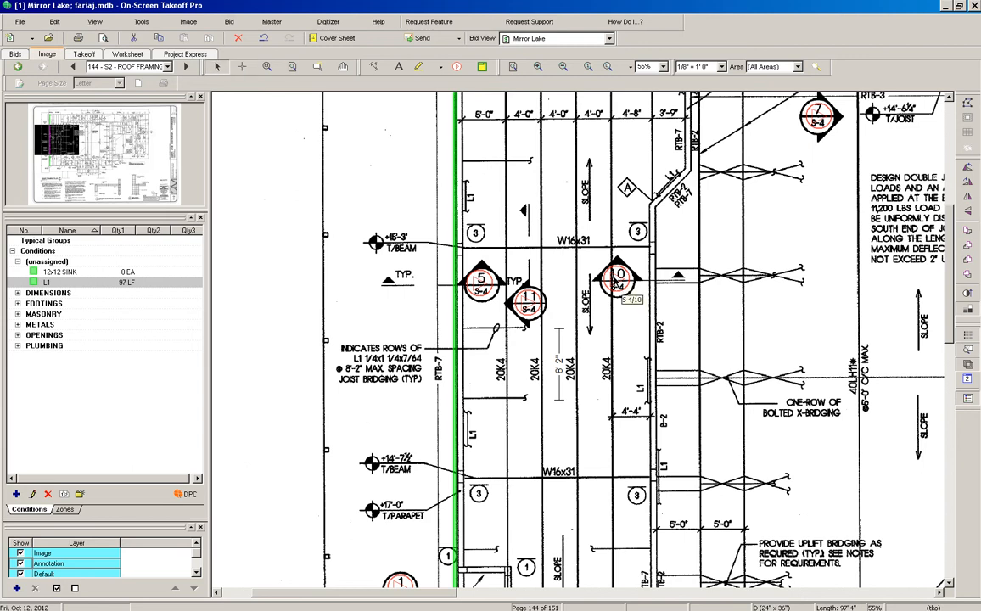
click(618, 285)
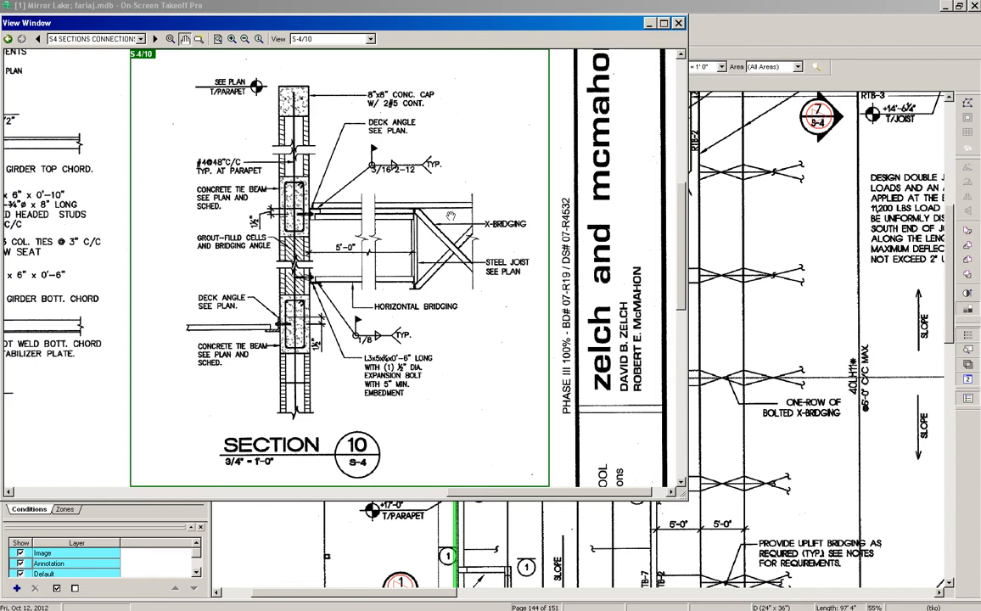
click(679, 24)
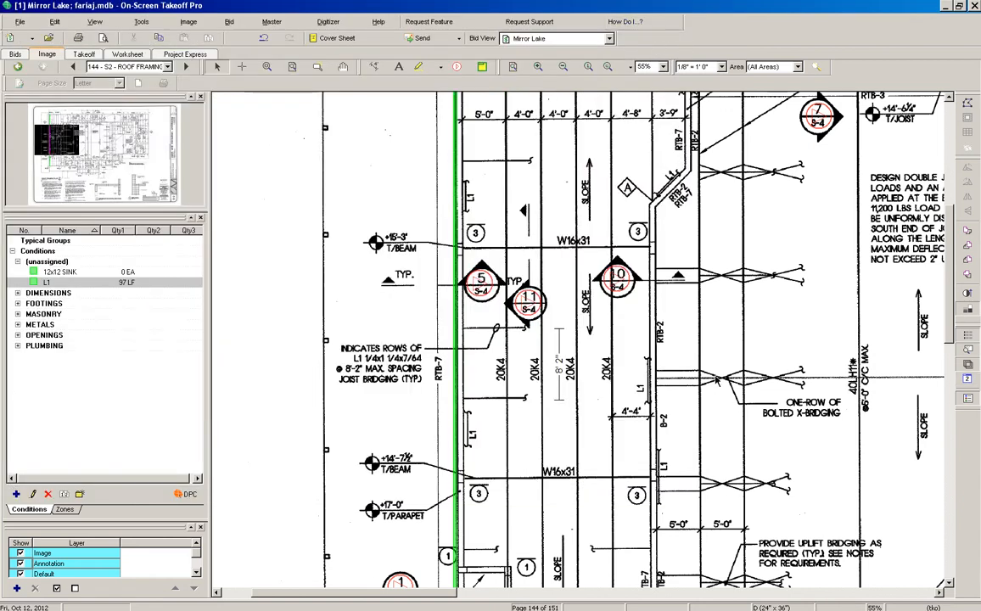
Trace an L1 run up the angle line through its bend and diagonal segment
scroll(679, 400, down, 3)
scroll(679, 400, down, 6)
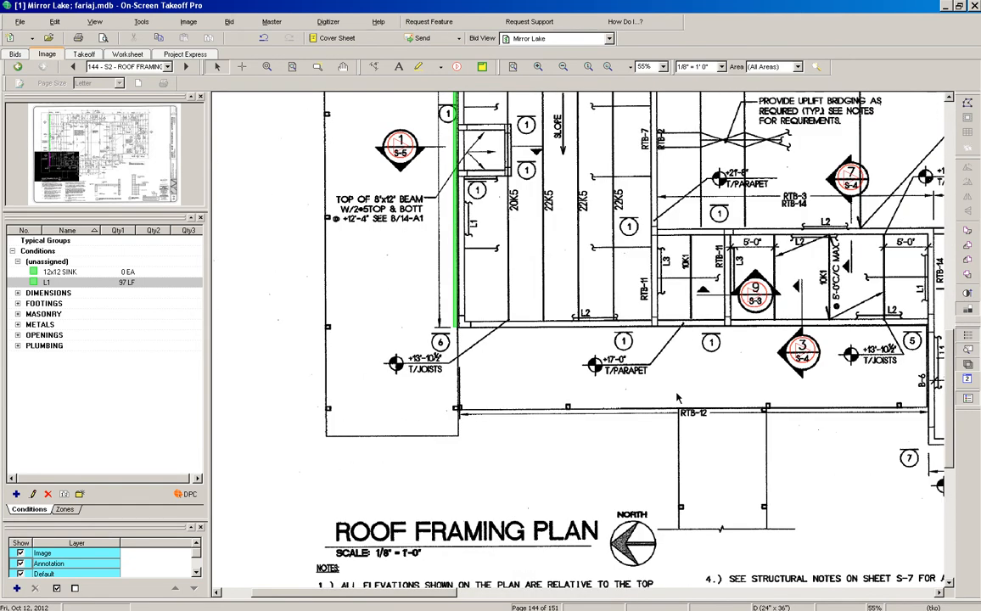
scroll(679, 376, up, 8)
scroll(679, 376, down, 2)
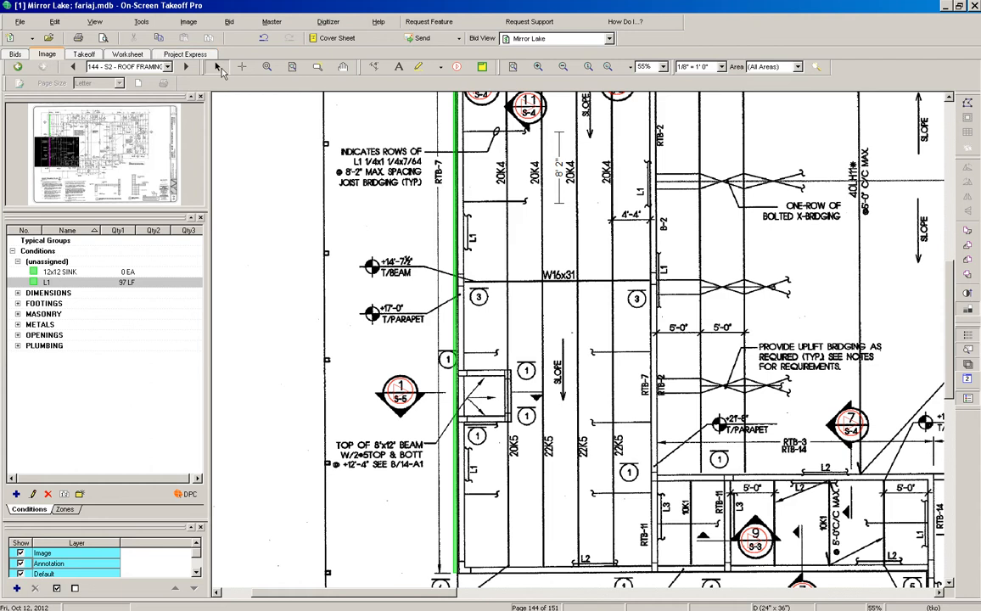
click(242, 68)
click(652, 573)
scroll(666, 269, up, 3)
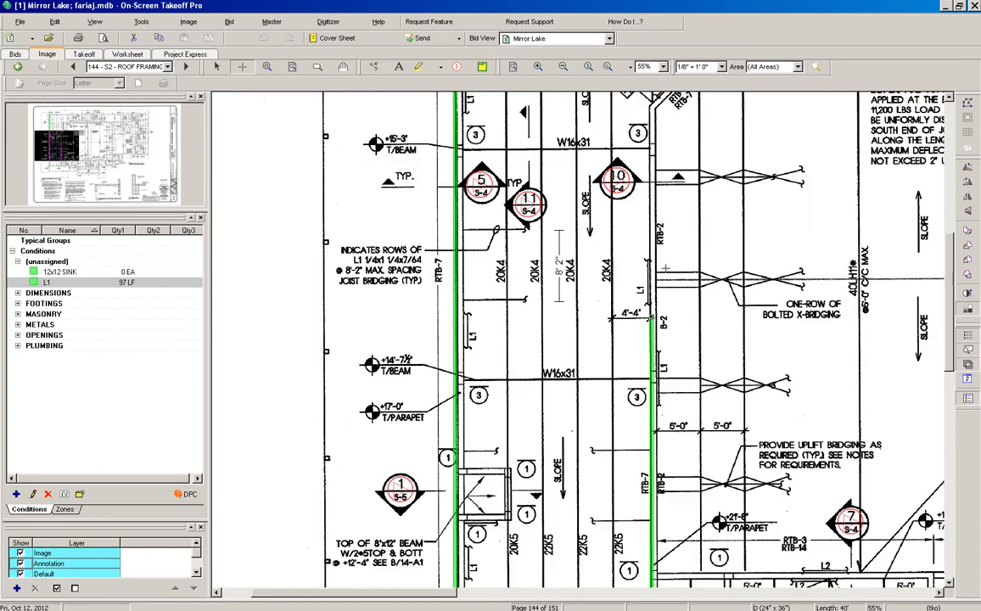
scroll(667, 268, up, 2)
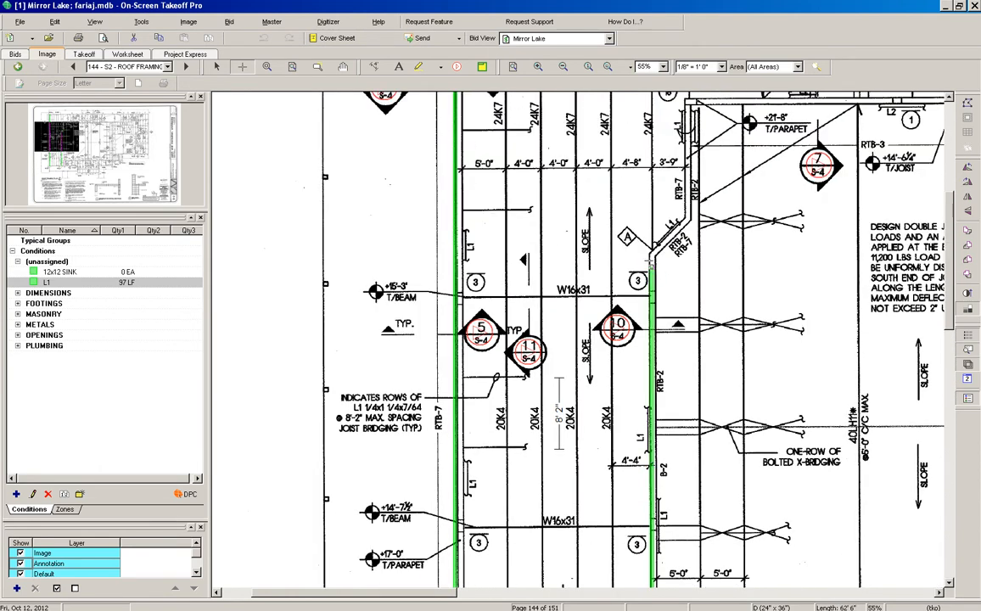
click(652, 251)
scroll(688, 216, up, 2)
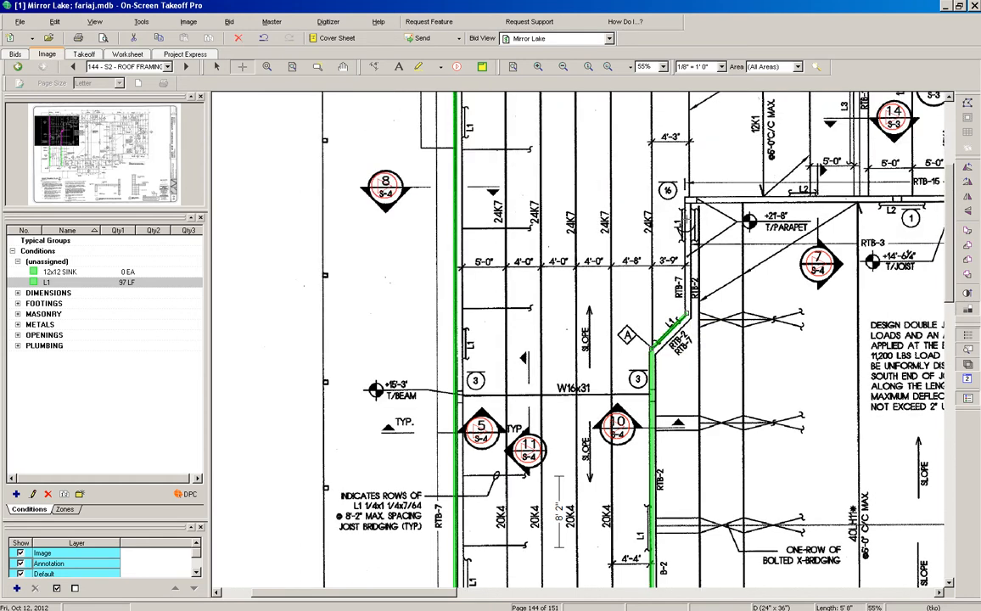
click(685, 314)
double_click(686, 195)
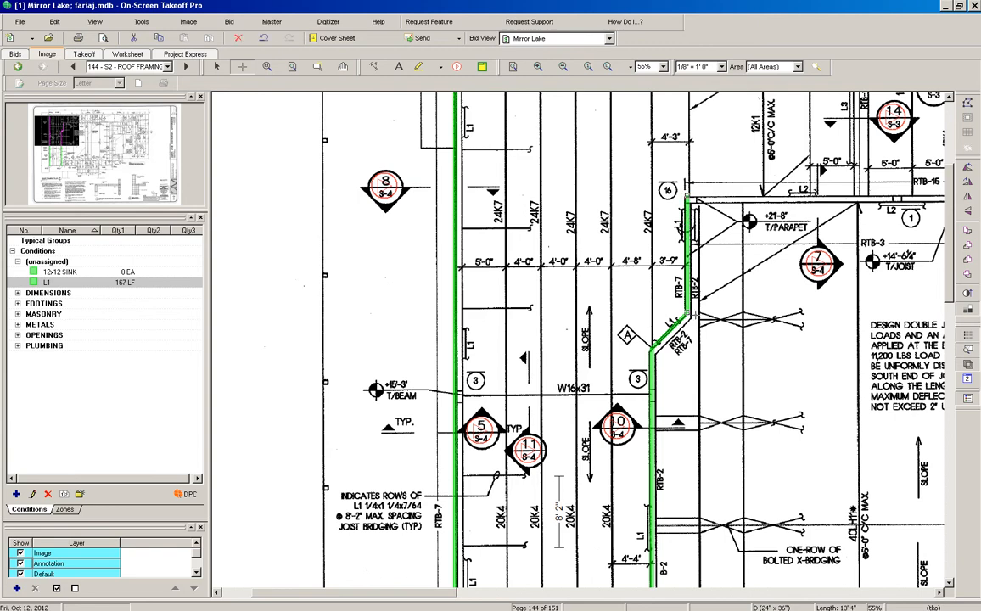
Trace another L1 run along the right angle line, bringing L1 to 264 LF
scroll(676, 427, down, 5)
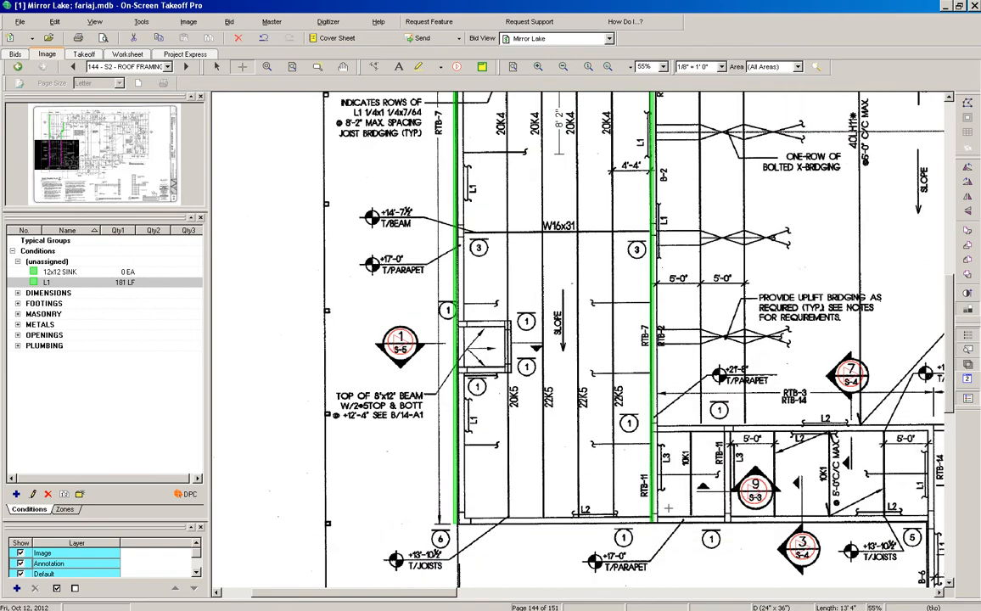
click(658, 521)
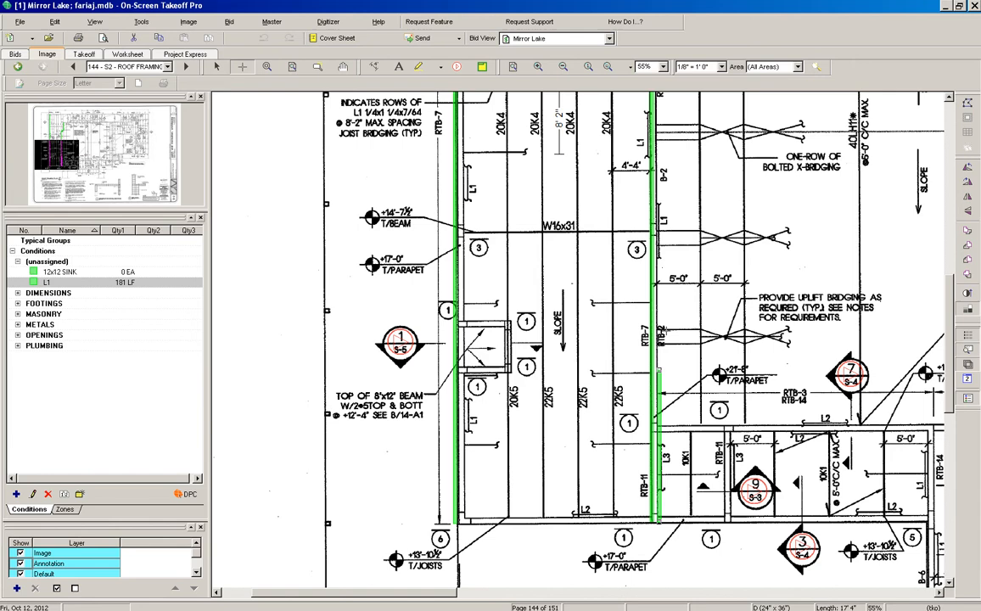
scroll(699, 197, up, 1)
scroll(666, 220, up, 2)
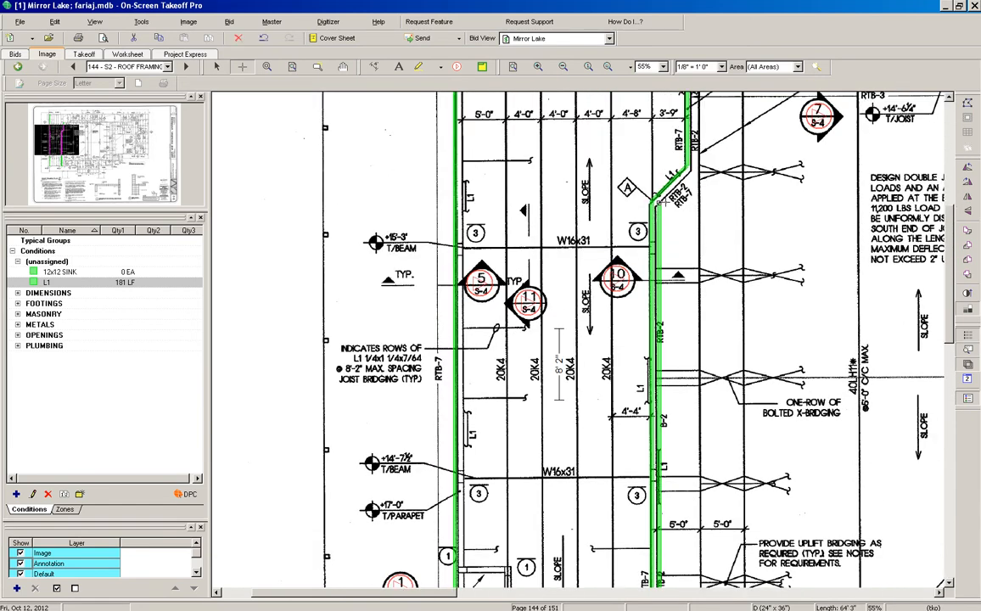
click(656, 202)
scroll(726, 166, up, 2)
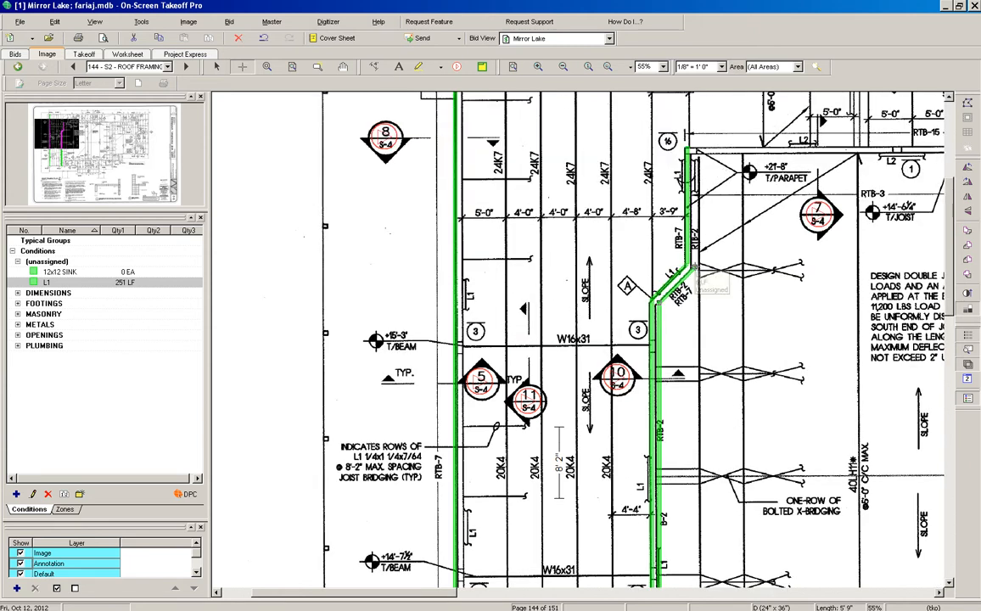
click(694, 148)
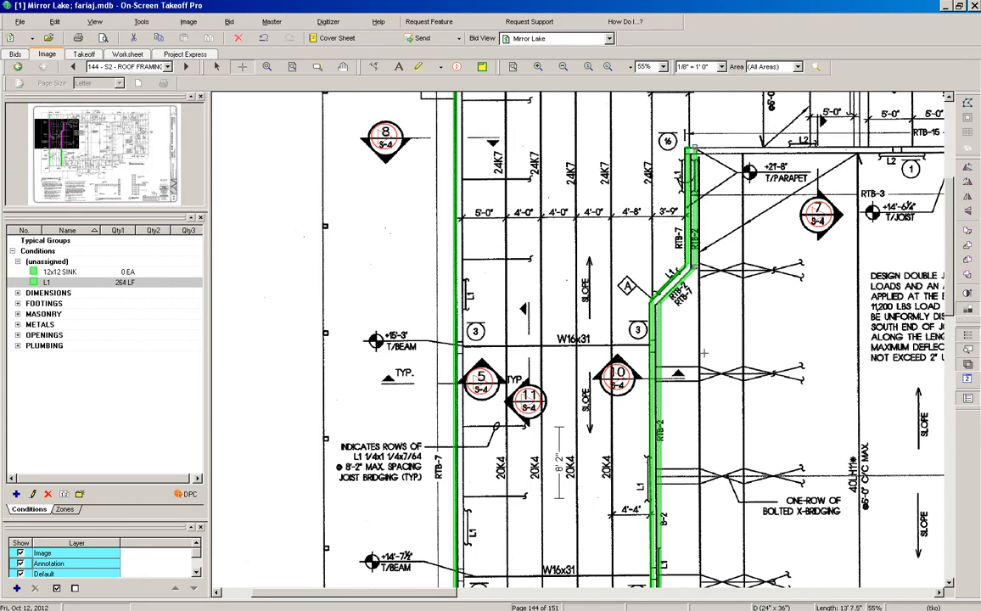
scroll(703, 352, down, 3)
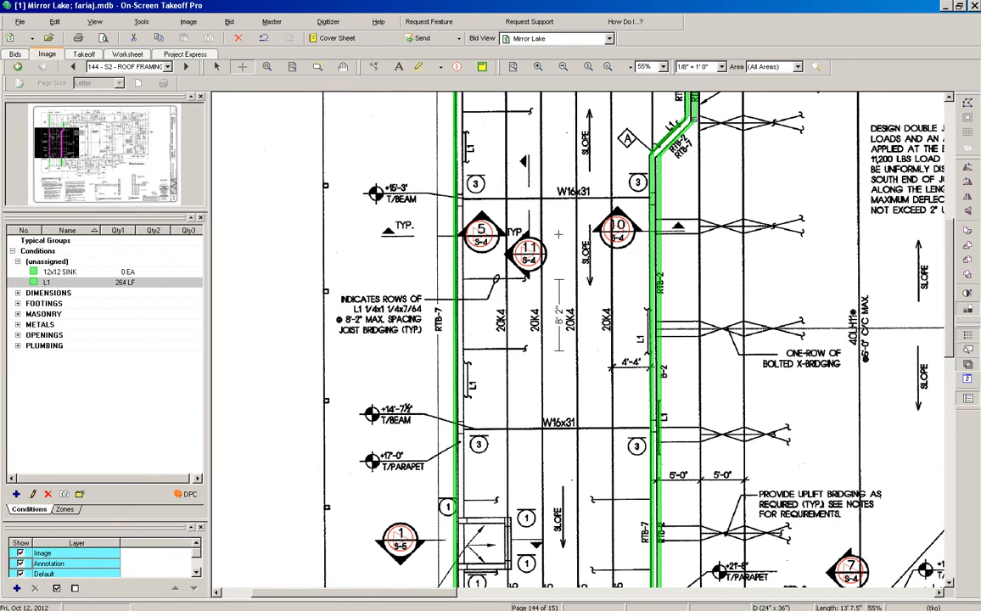
Check the Section 10 detail from sheet S-4, then zoom to fit the sheet
click(215, 67)
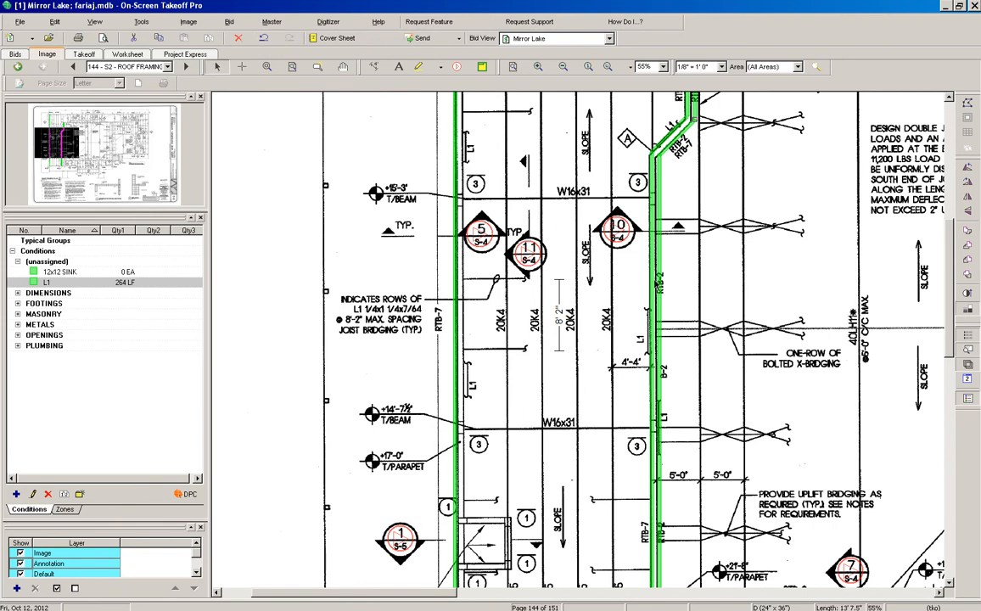
click(617, 227)
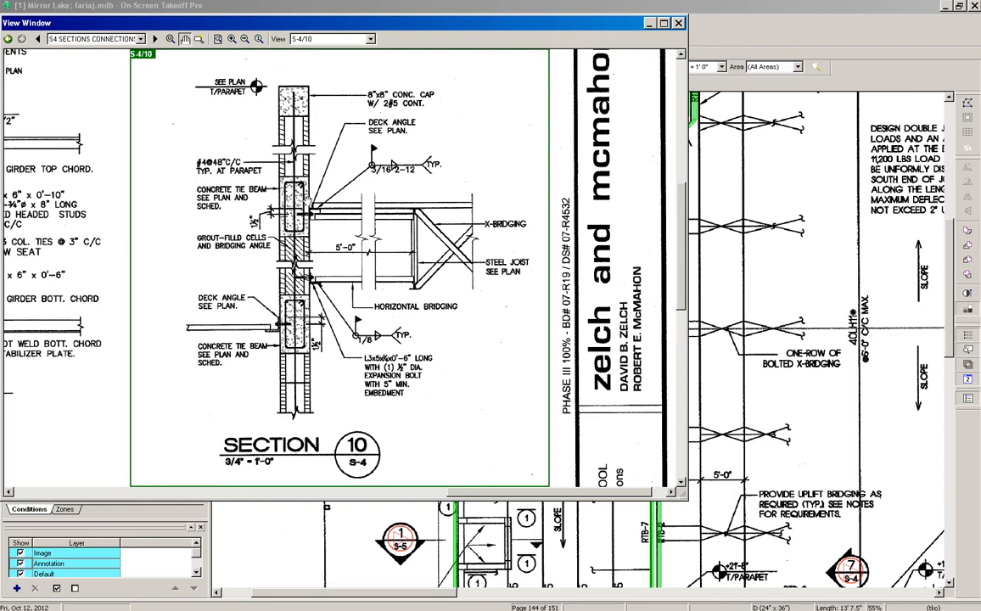
click(679, 23)
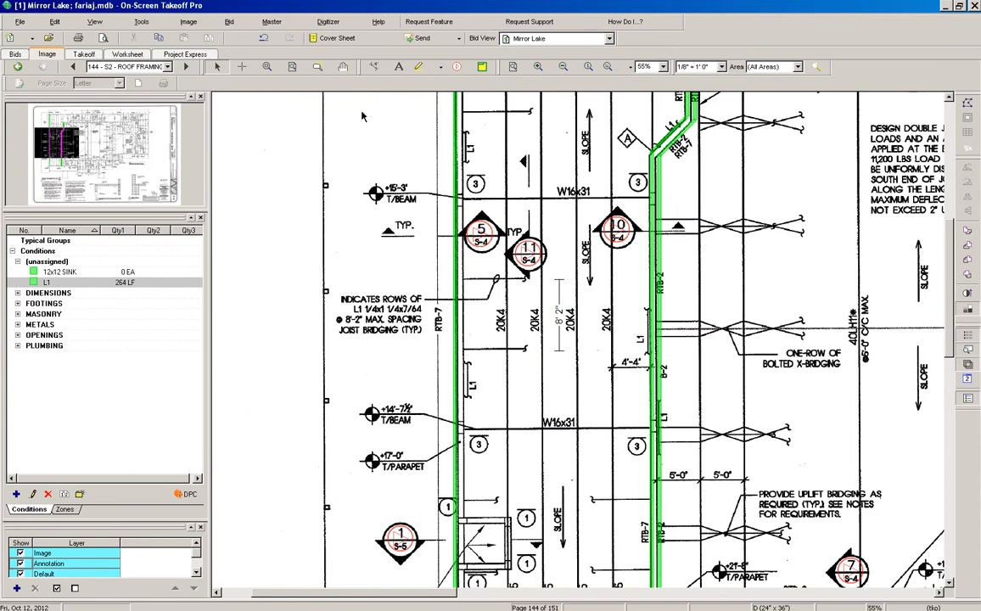
click(293, 68)
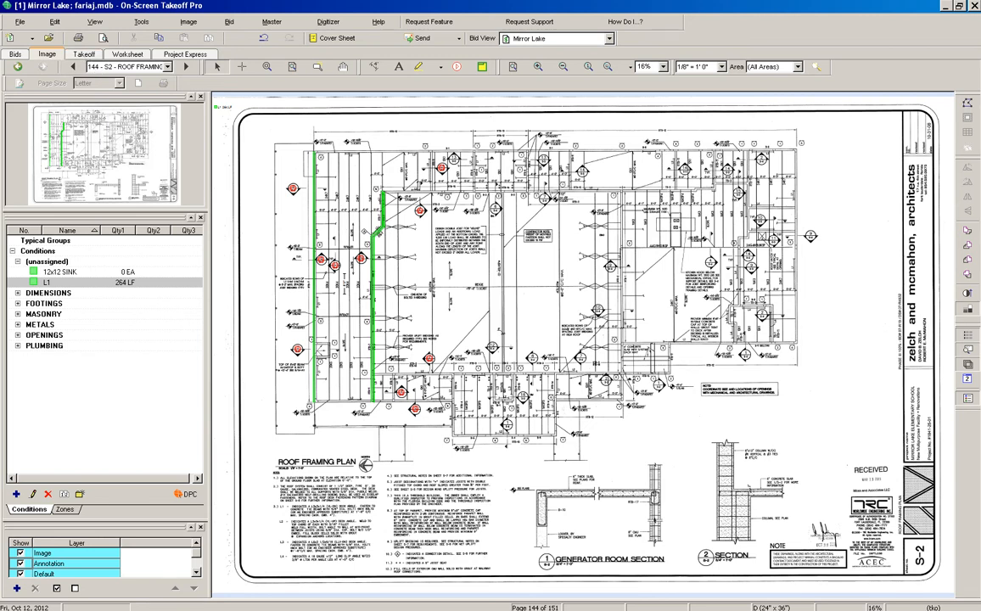
Open Excel's empty OSTDATA sheet, then display On-Screen Takeoff's Takeoff totals table
key(alt+Tab)
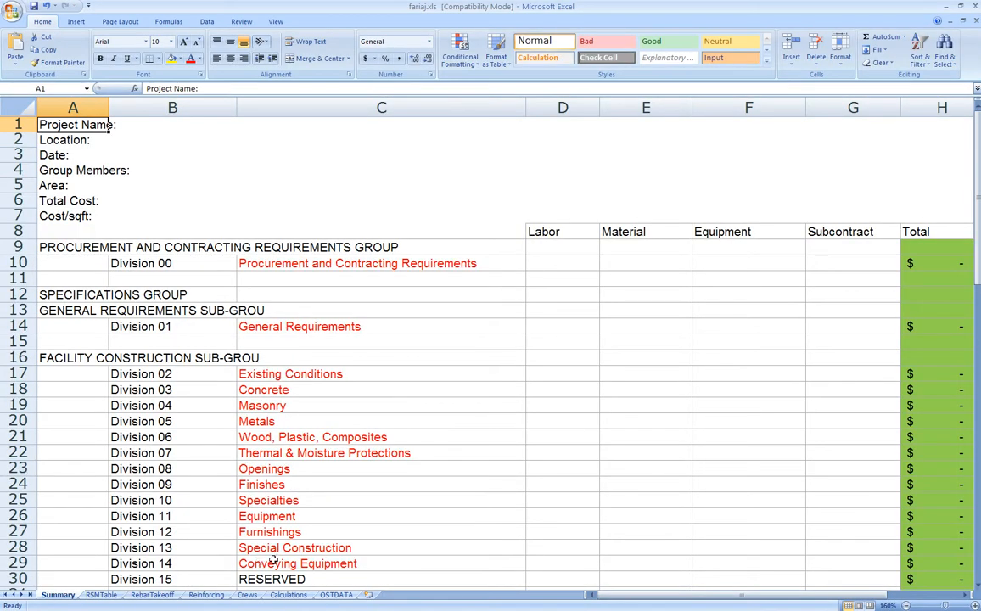
click(337, 595)
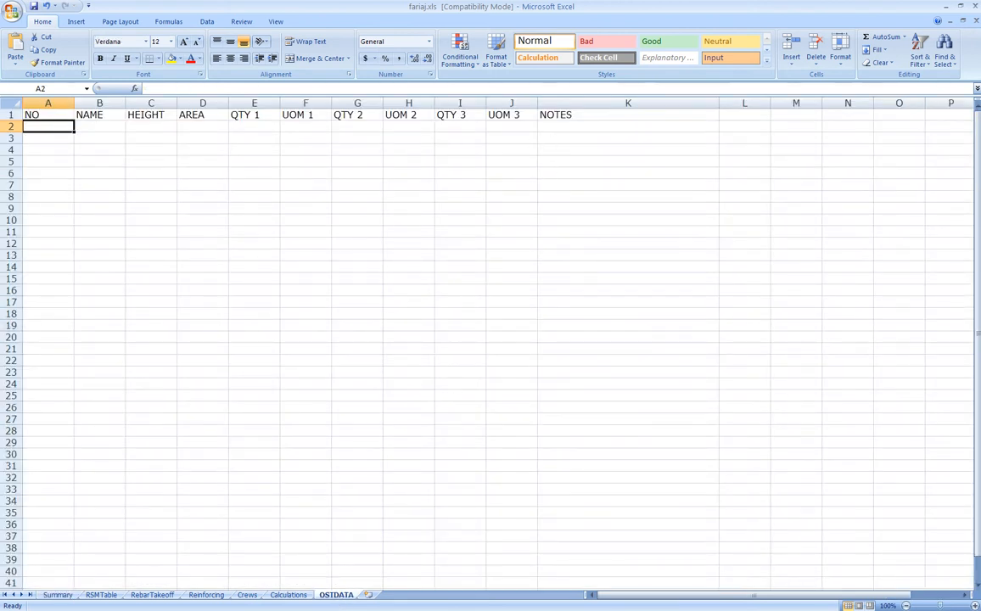
key(alt+Tab)
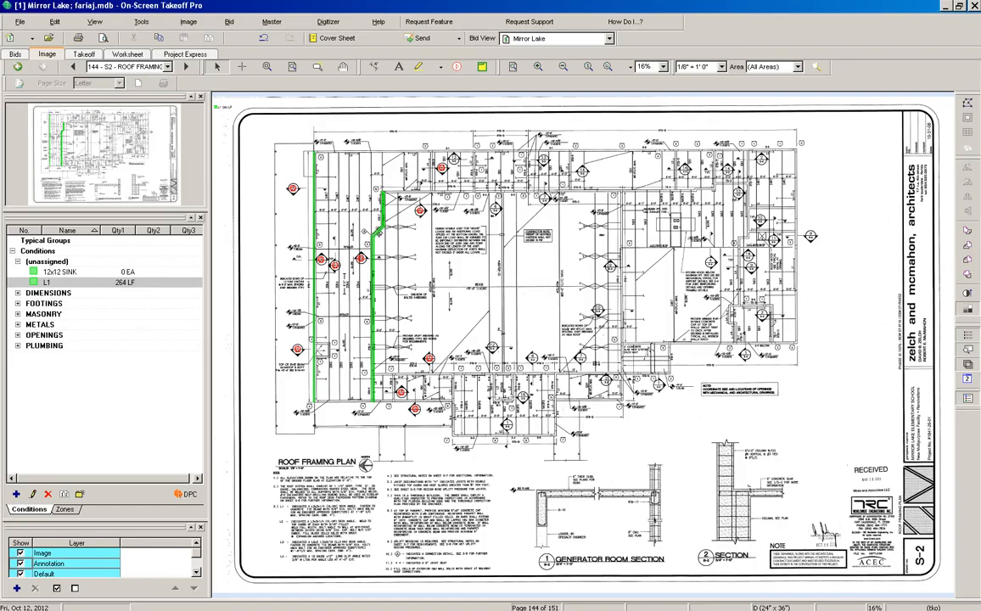
click(83, 55)
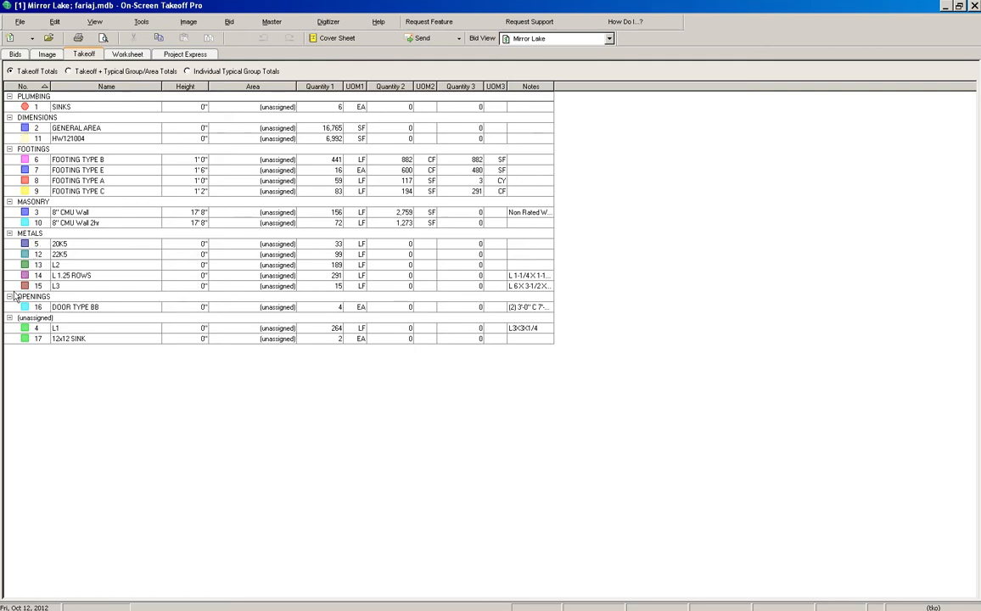
Copy the L1 row (264 LF) from the Takeoff totals and go back to Excel
drag(12, 326, 535, 332)
right_click(530, 331)
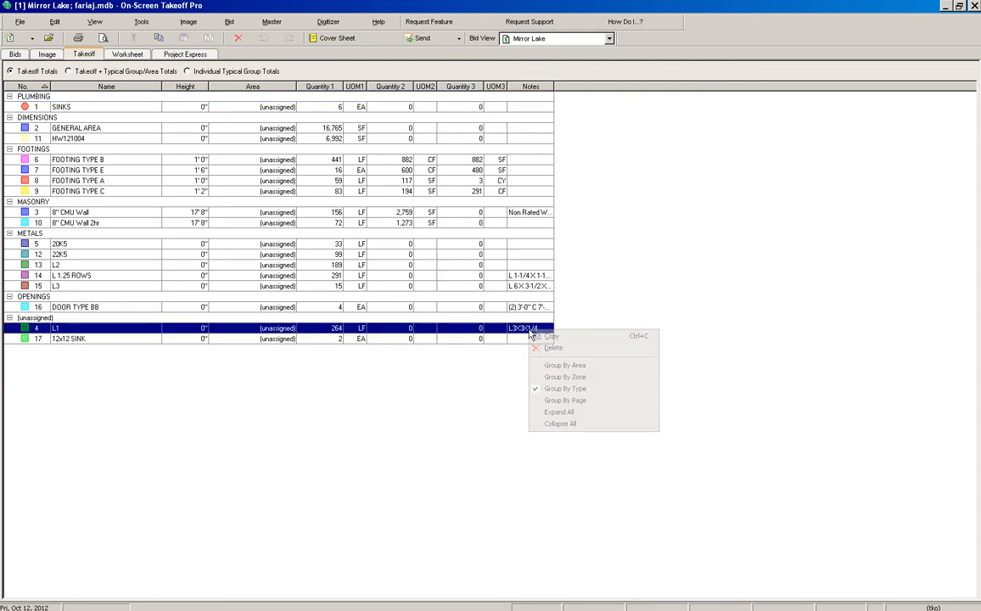
click(552, 336)
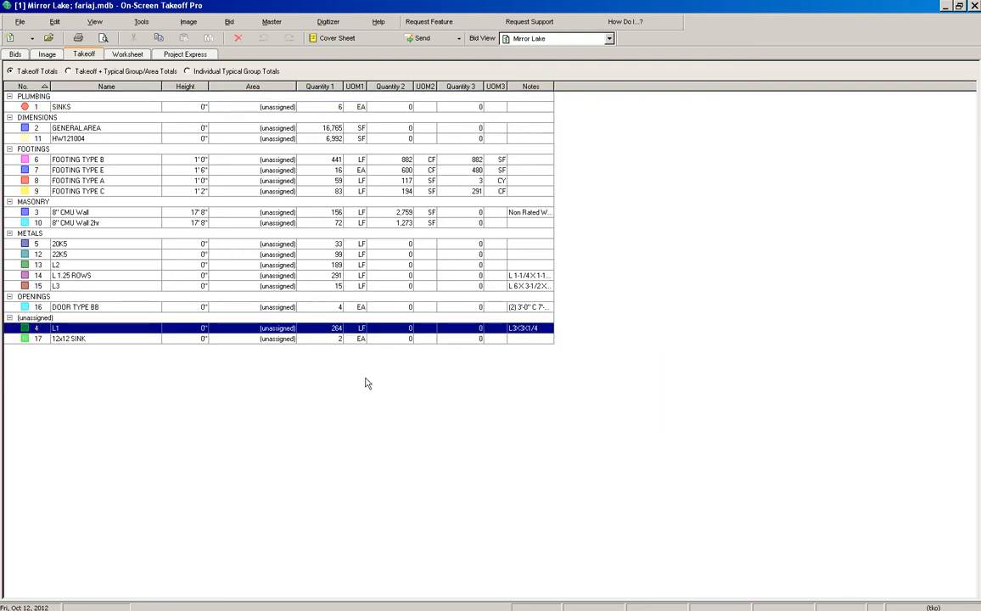
key(alt+Tab)
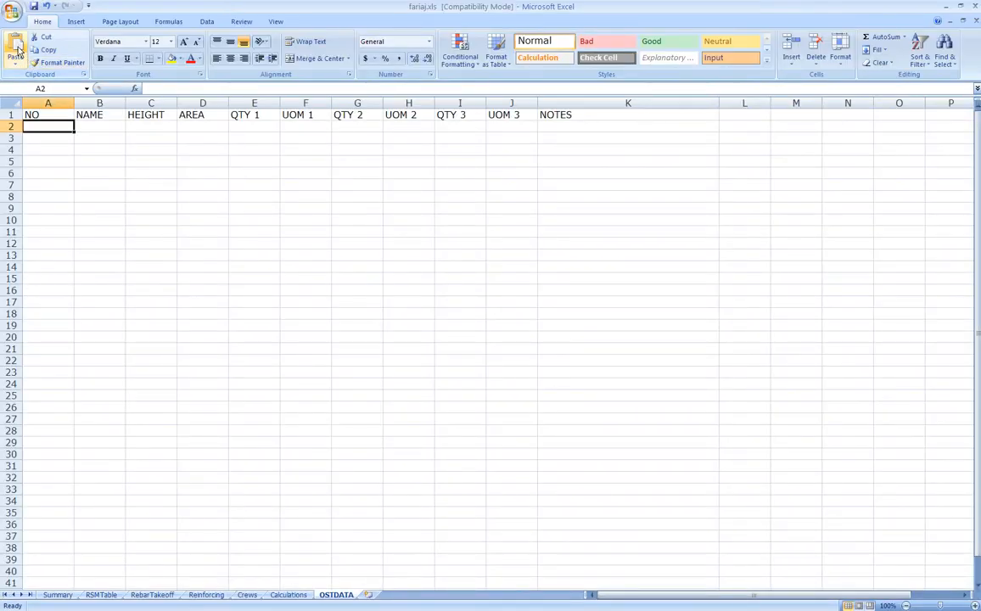
Paste the L1 takeoff row into OSTDATA row 2 and autofit column D
key(ctrl+v)
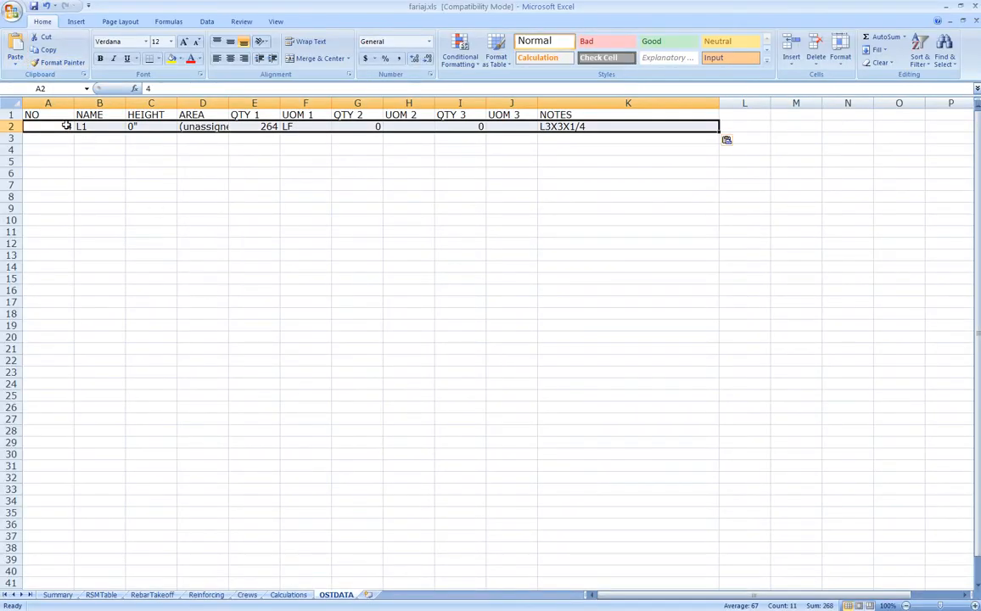
click(10, 103)
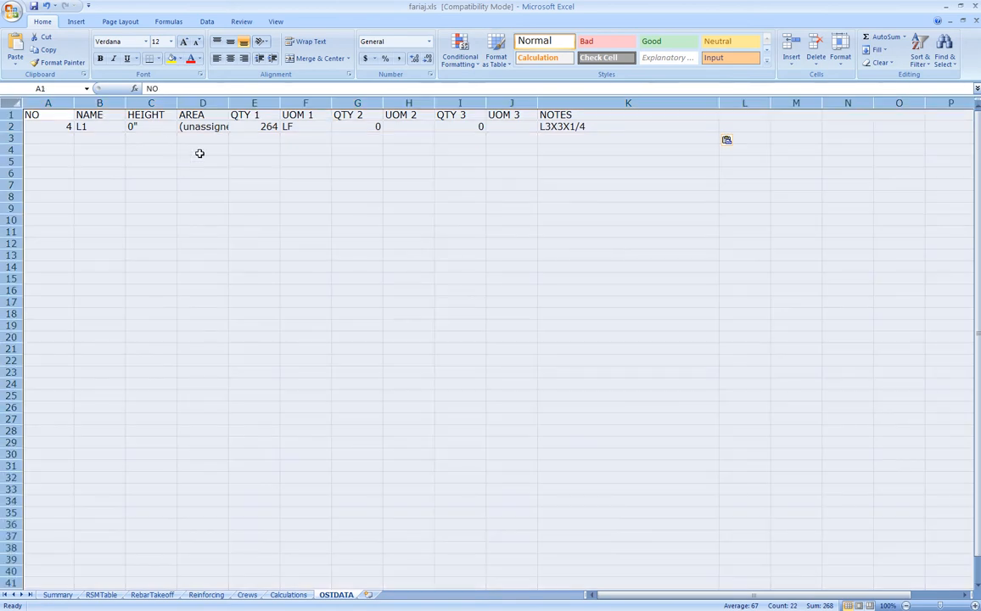
click(216, 101)
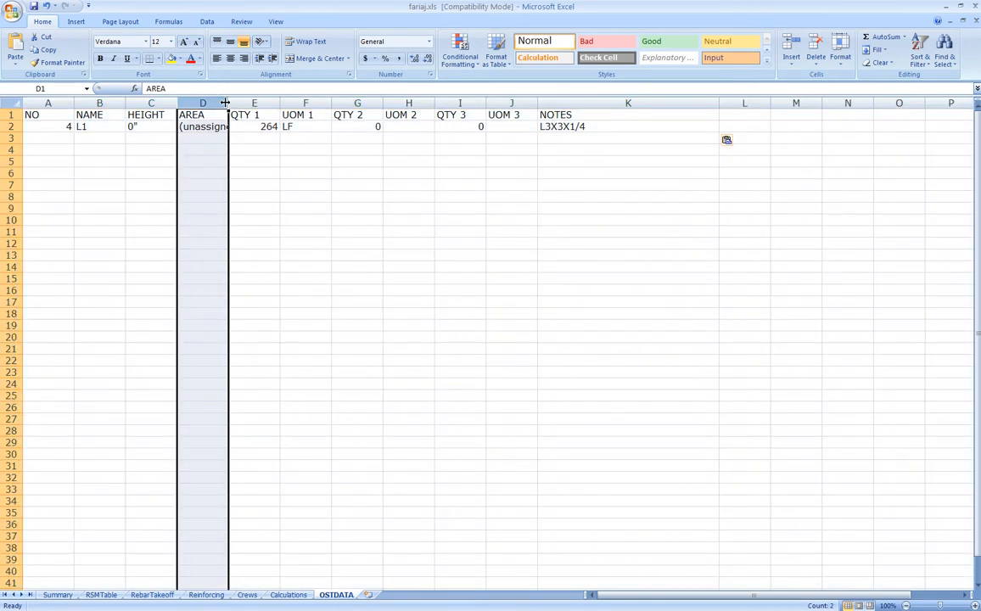
double_click(227, 102)
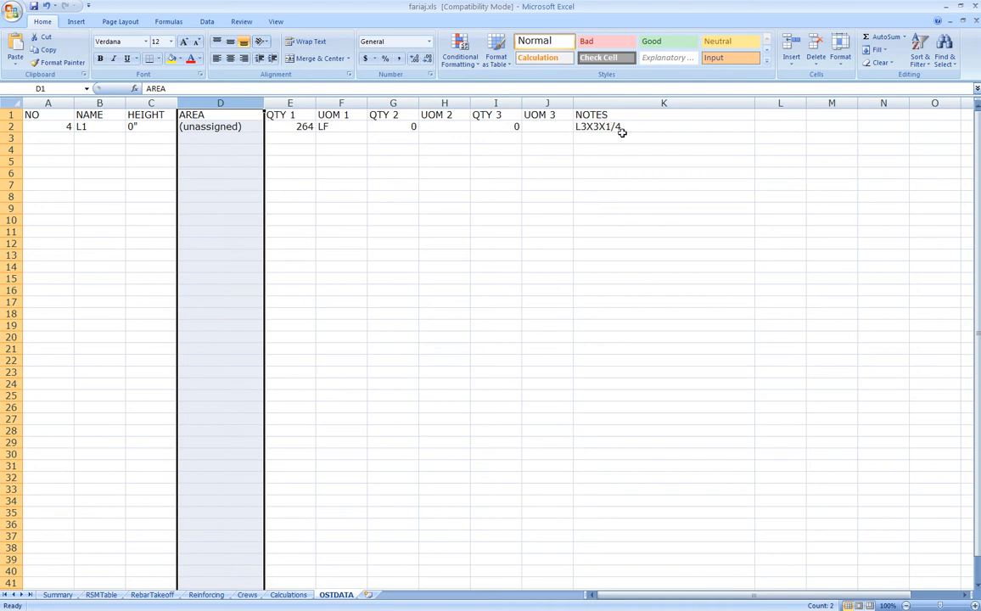
click(299, 127)
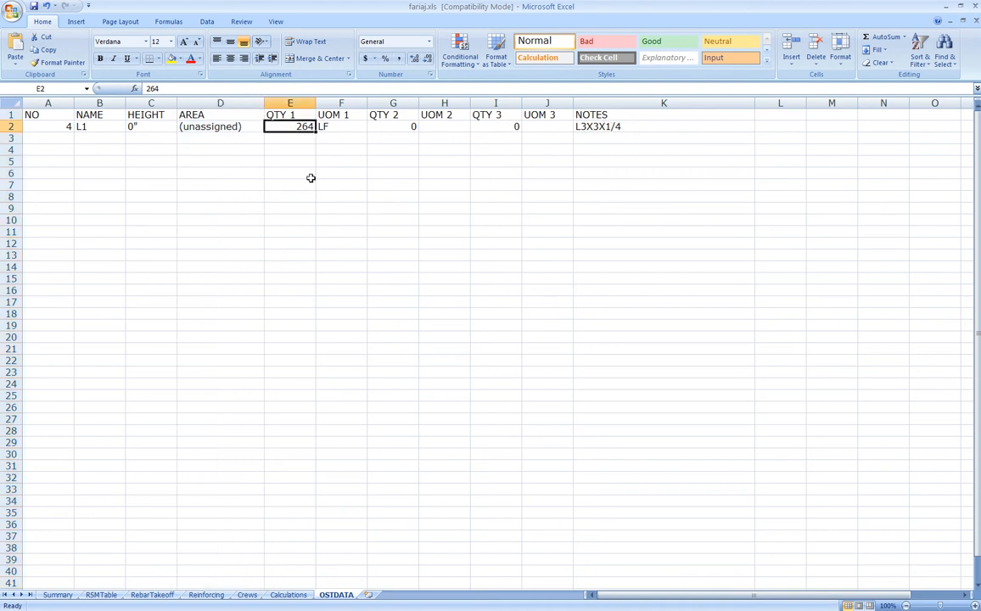
click(49, 127)
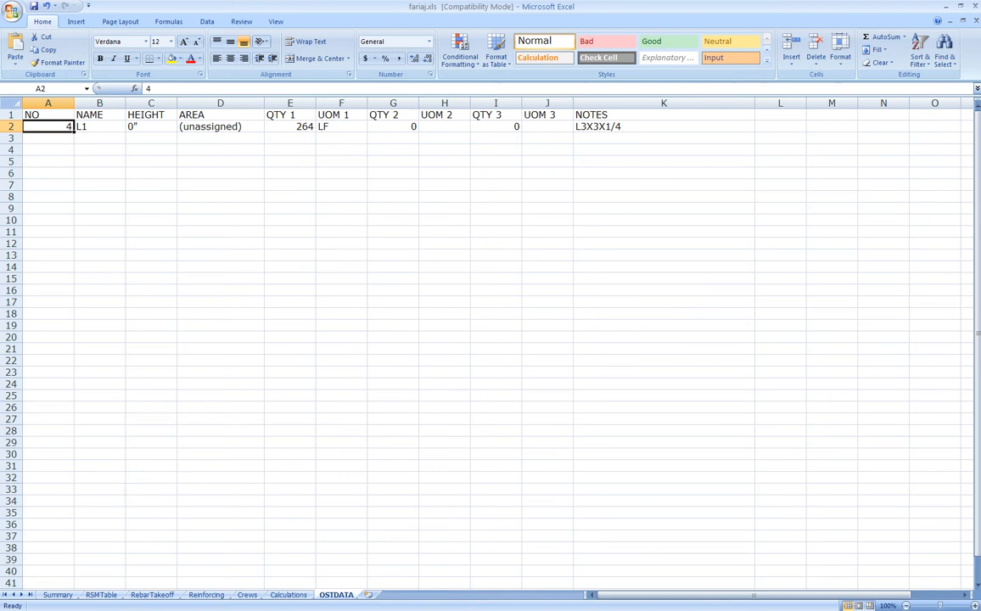
key(alt+Tab)
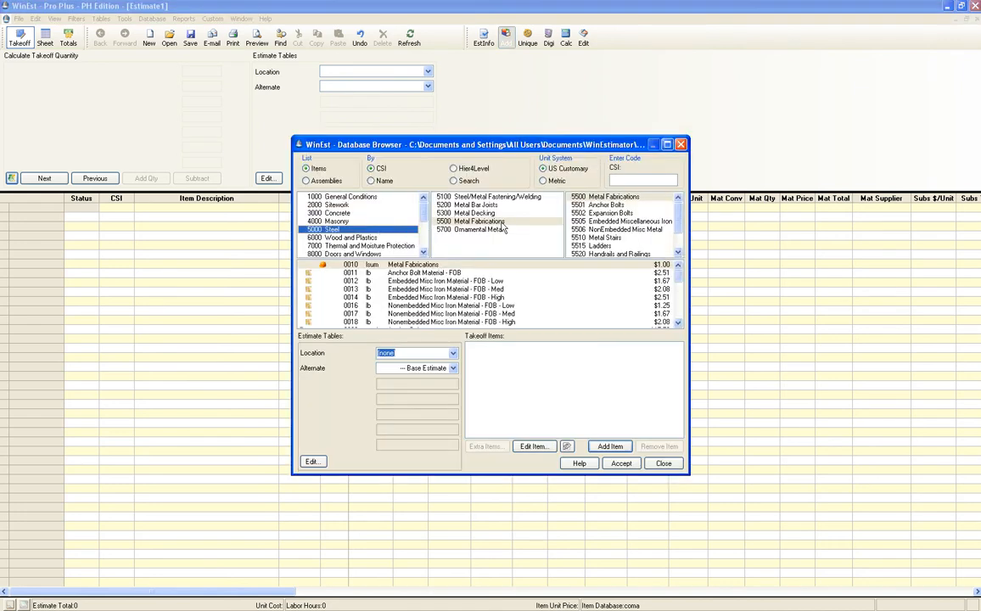
Add item 0280 Angles 3 x 3 x 1/4 from 5000 Steel > 5124 Angles at $12.59/lnft
click(517, 198)
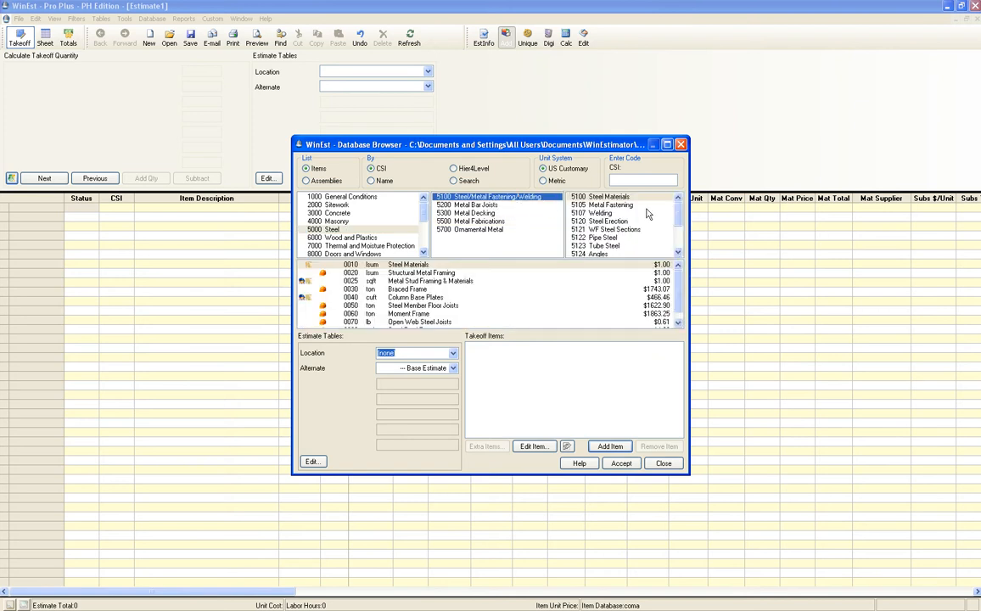
drag(677, 213, 677, 226)
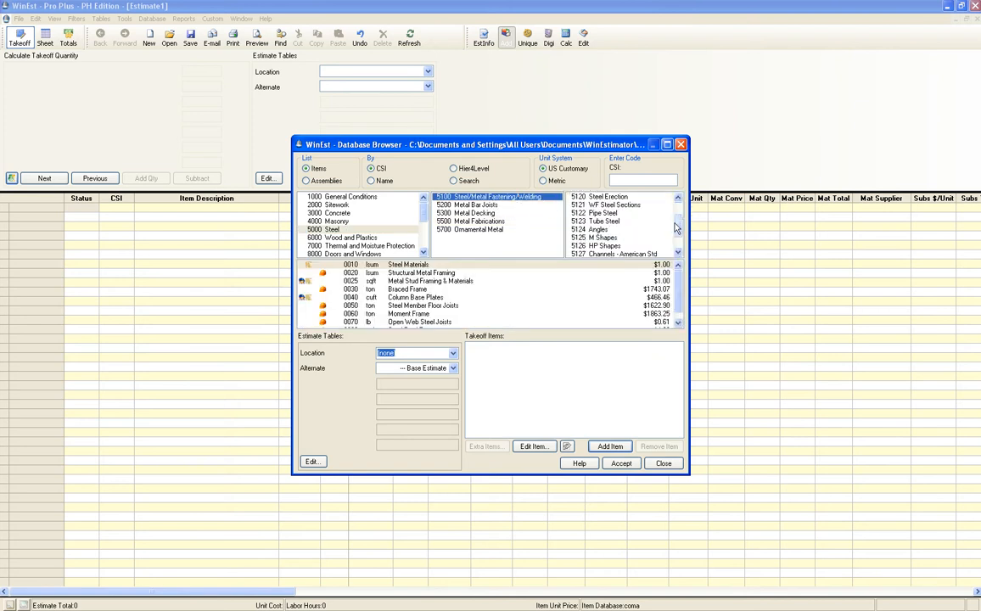
click(599, 230)
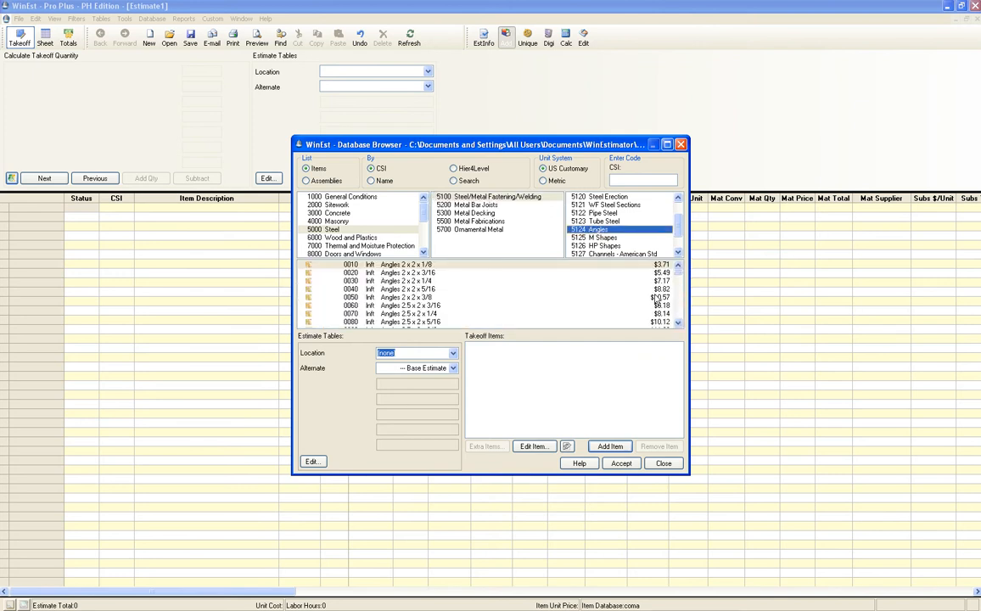
scroll(386, 280, down, 8)
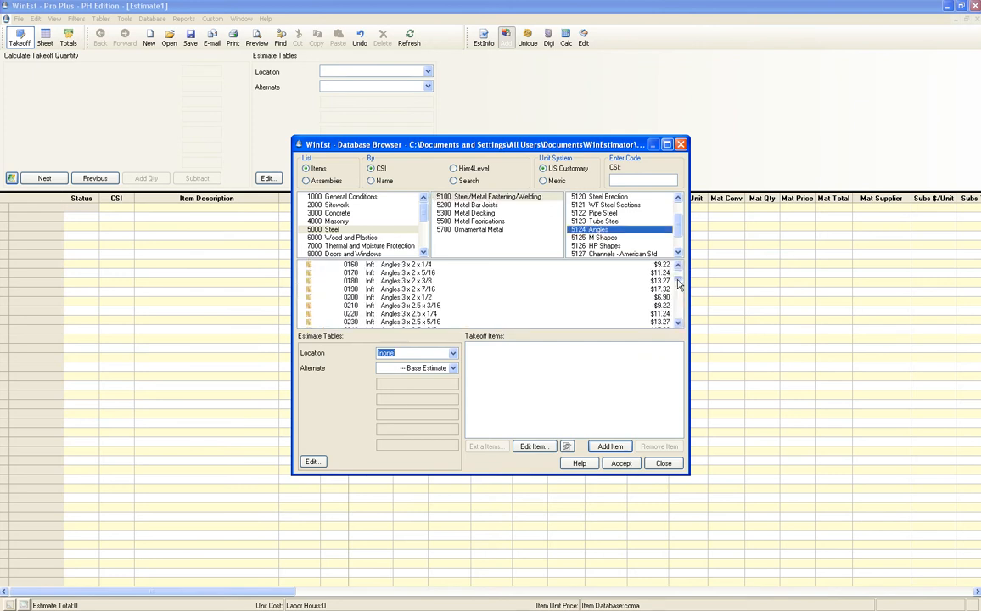
click(499, 280)
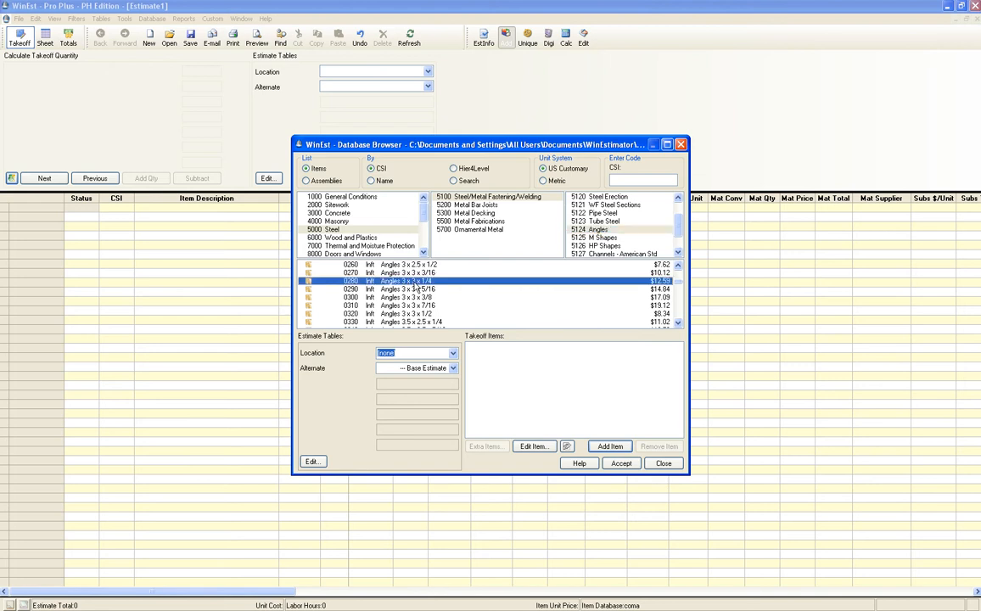
click(608, 448)
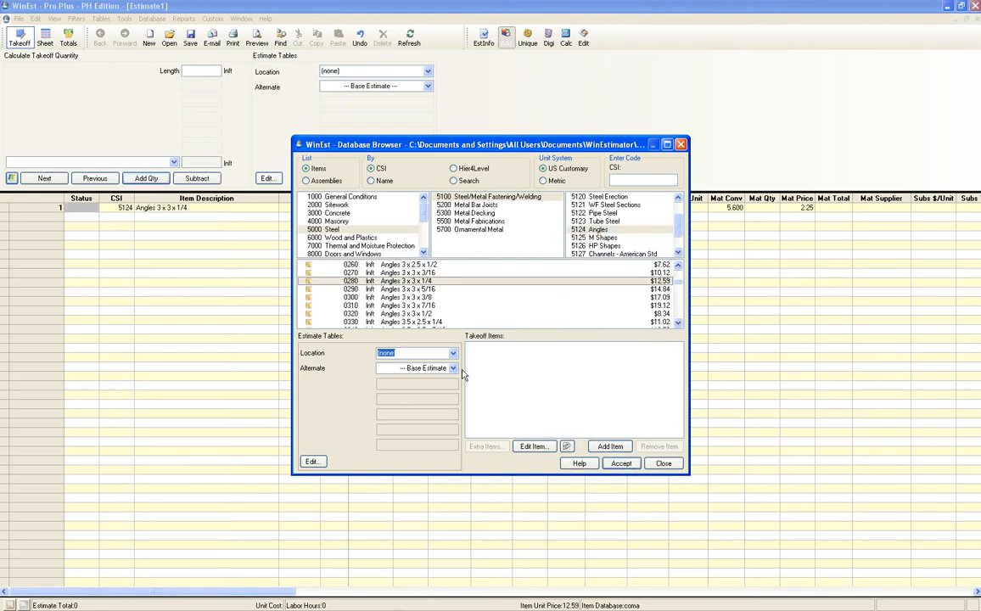
click(663, 464)
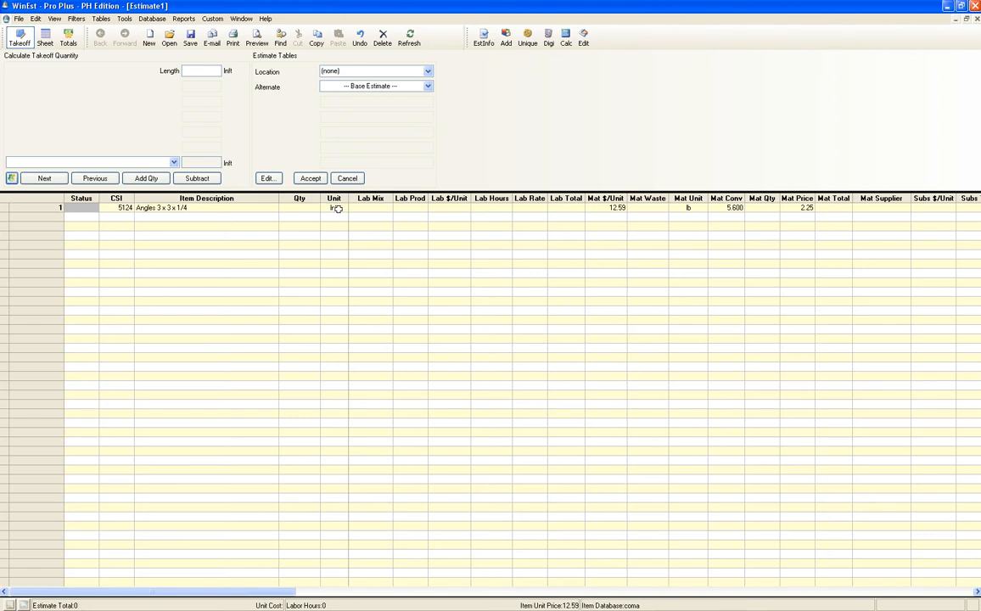
Enter 264 lnft as the angle quantity after checking L1's total in the takeoff
click(306, 210)
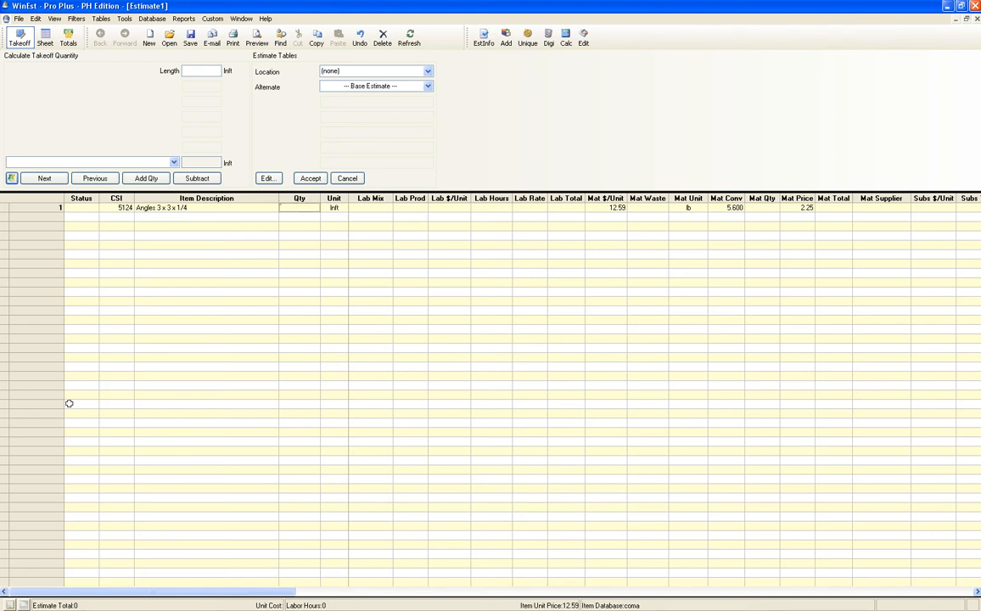
key(alt+Tab)
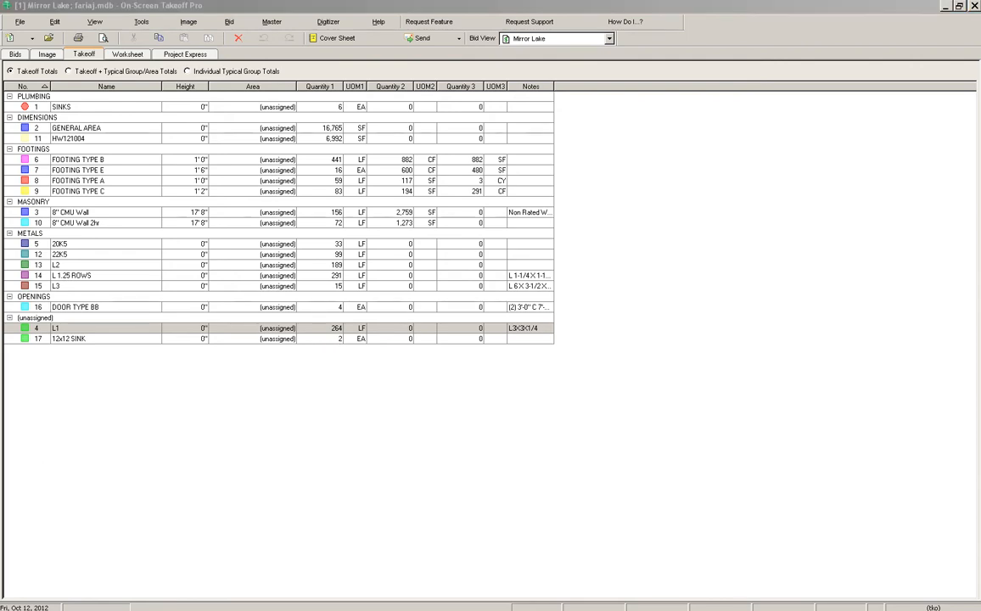
key(alt+Tab)
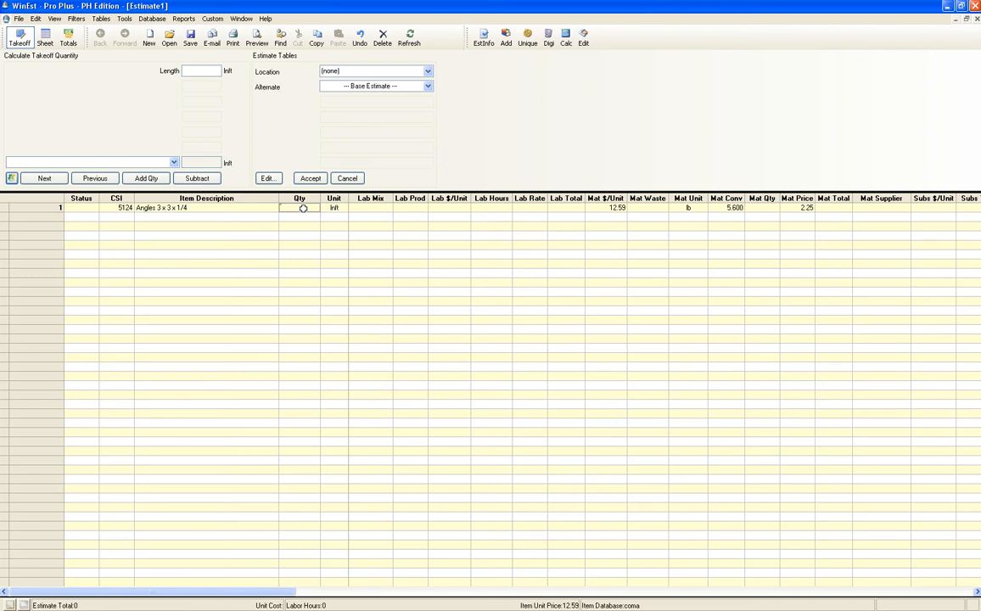
text(264)
key(Return)
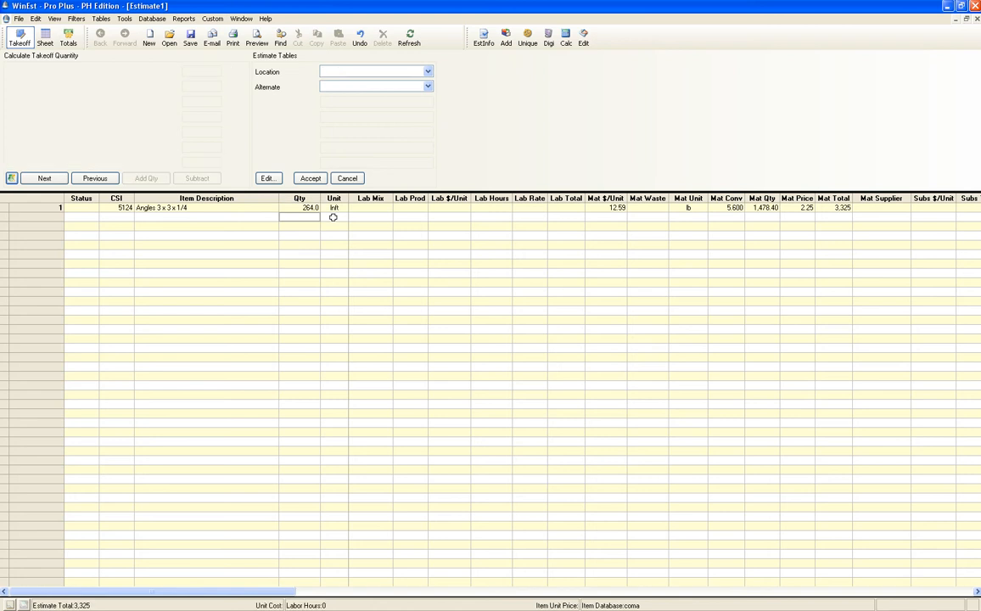
key(Up)
key(Right)
key(Right)
key(Right)
key(Right)
key(Right)
key(Right)
key(Right)
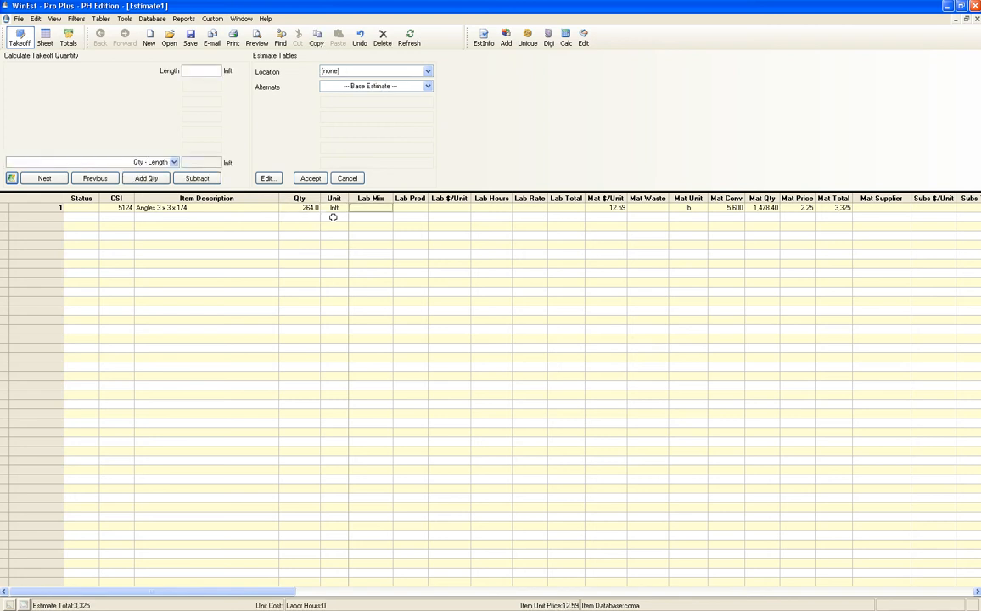
key(Right)
key(Right)
key(Right)
key(Right)
key(Right)
key(Right)
key(Left)
key(Right)
key(Right)
key(Right)
key(Right)
key(Right)
key(Right)
key(Right)
key(Right)
key(Right)
key(Right)
key(Right)
key(Right)
key(Right)
key(Right)
key(Right)
key(Right)
key(Right)
key(Right)
key(Right)
key(Right)
key(Left)
key(Left)
key(Left)
key(Left)
key(Left)
key(Left)
key(Left)
key(Left)
key(Left)
key(Left)
key(Left)
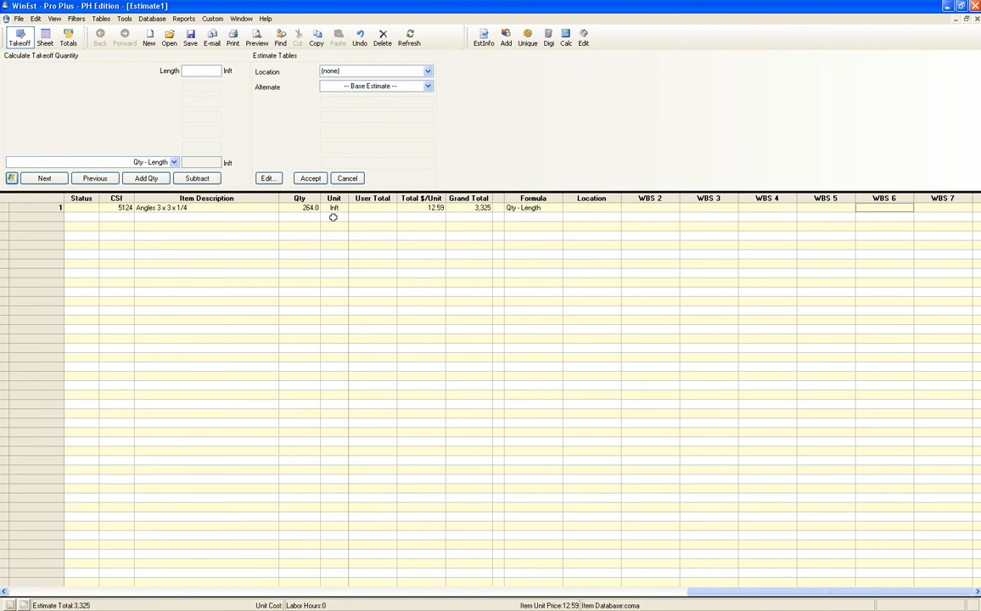
key(Right)
key(Right)
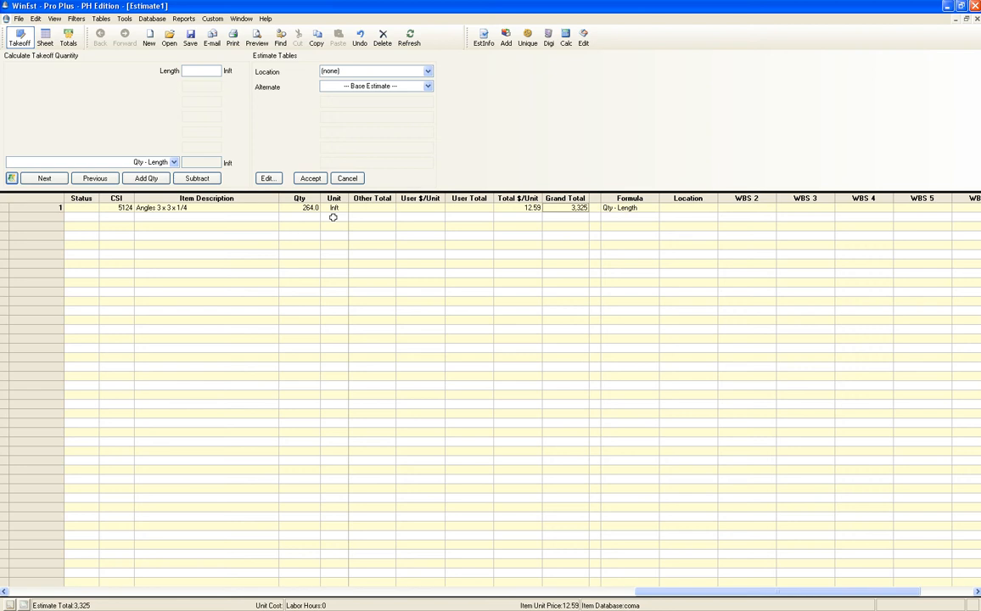
key(Right)
key(Right)
key(Right)
key(Right)
key(Right)
key(Right)
key(Right)
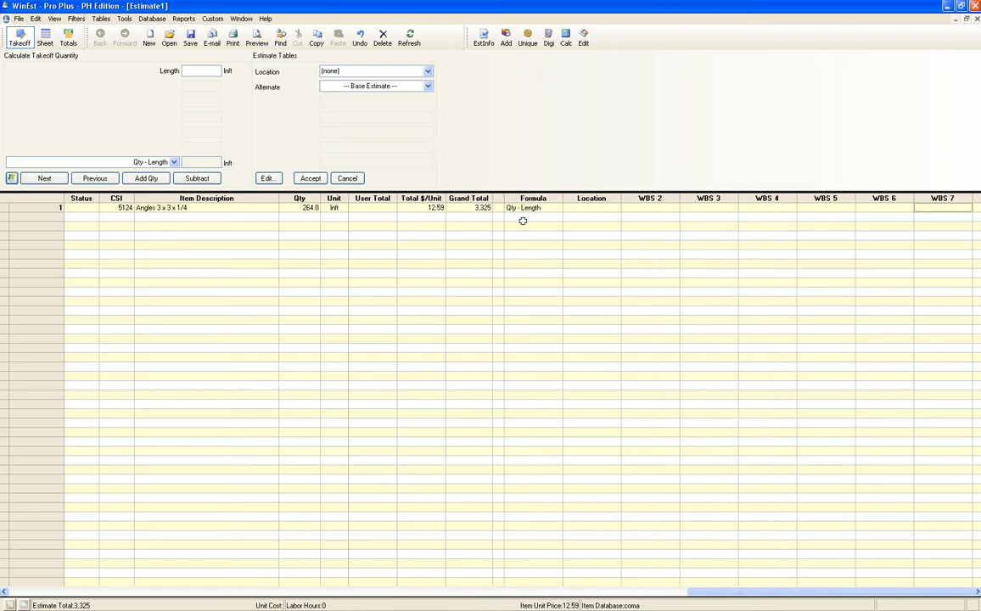
key(Left)
key(Left)
key(Left)
key(Left)
key(Left)
key(Left)
key(Left)
key(Left)
key(Left)
key(Left)
key(Left)
key(Left)
key(Left)
key(Left)
key(Left)
key(Left)
key(Left)
key(Left)
key(Left)
key(Left)
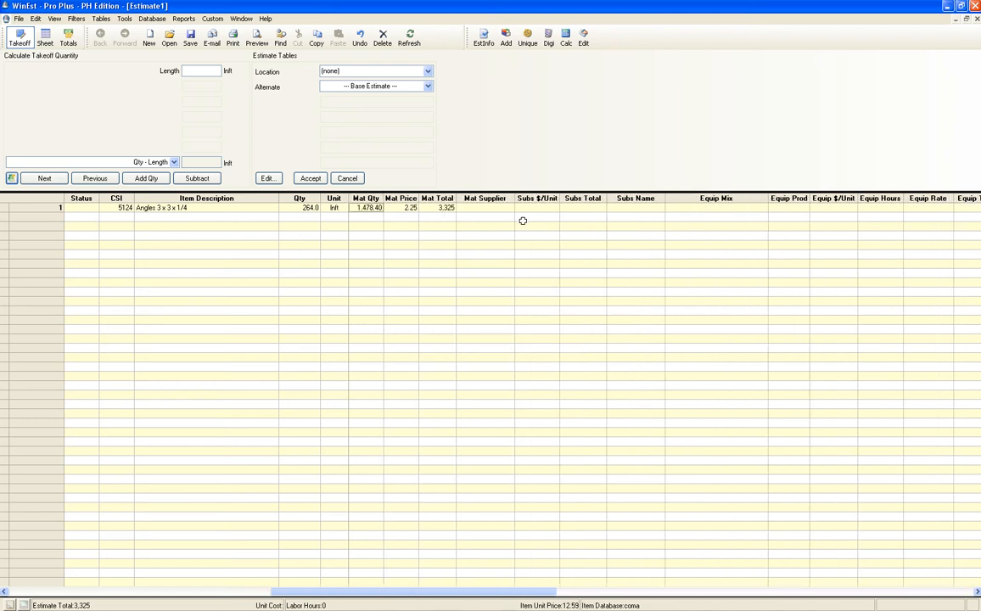
key(Right)
key(Right)
key(Right)
key(Right)
key(Right)
key(Right)
key(Right)
key(Right)
key(Right)
key(Right)
key(Right)
key(Right)
key(Right)
key(Right)
key(Right)
key(Right)
key(Right)
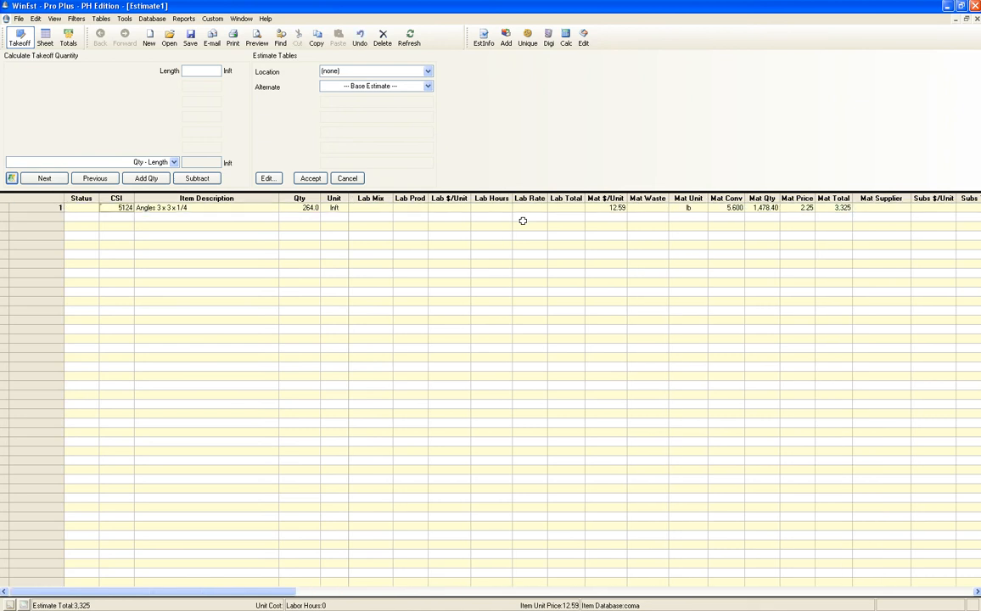
key(Right)
key(Right)
key(Right)
key(Right)
key(Right)
key(Right)
key(Right)
key(Right)
key(Right)
key(Right)
key(Right)
key(Right)
key(Right)
key(Right)
key(Right)
key(Right)
key(Right)
key(Right)
key(Right)
key(Right)
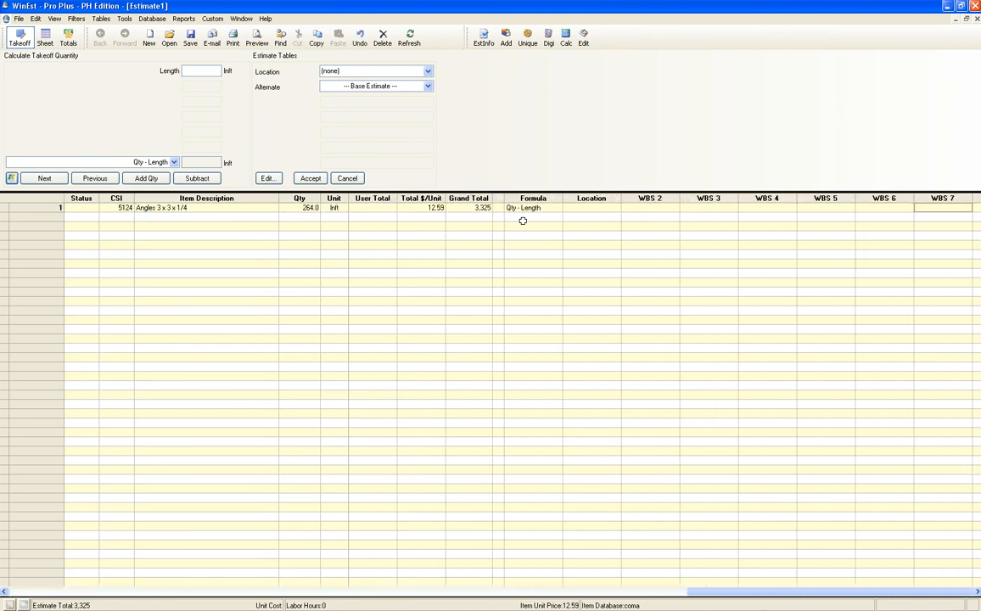
key(Home)
key(Left)
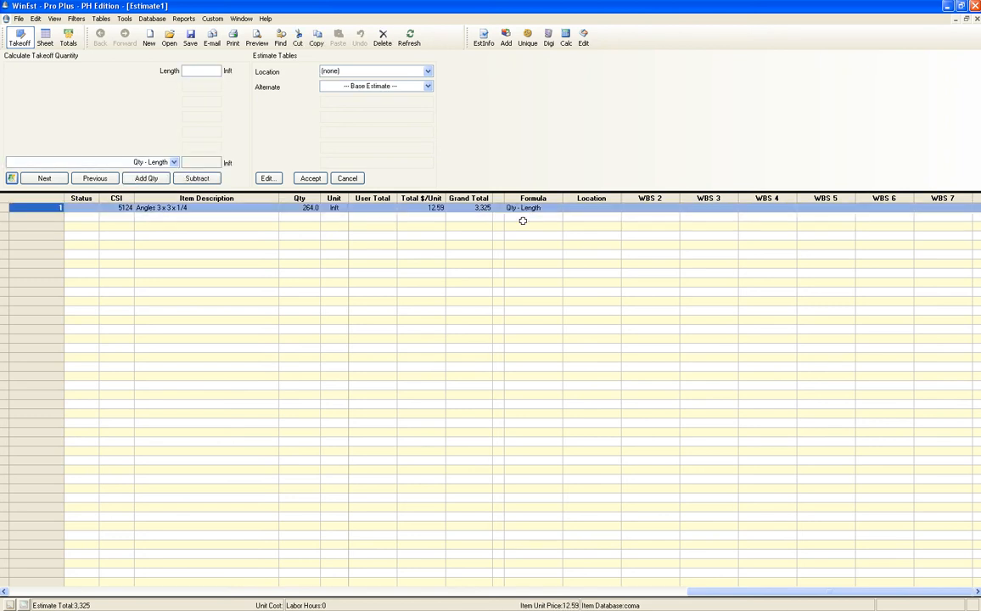
key(Right)
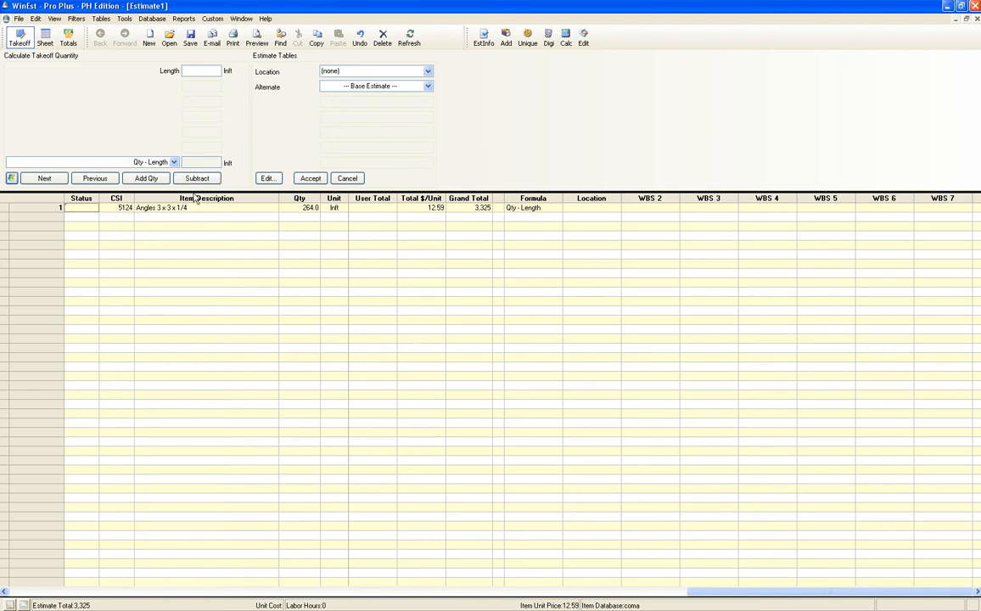
click(46, 39)
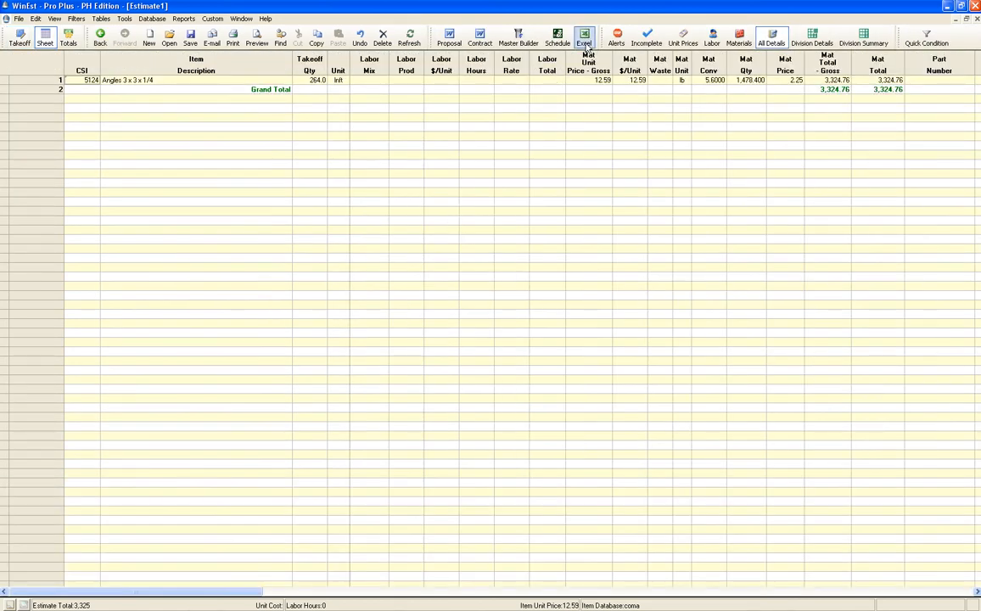
Export the estimate's item details to Excel, accepting the file-format warning
click(585, 38)
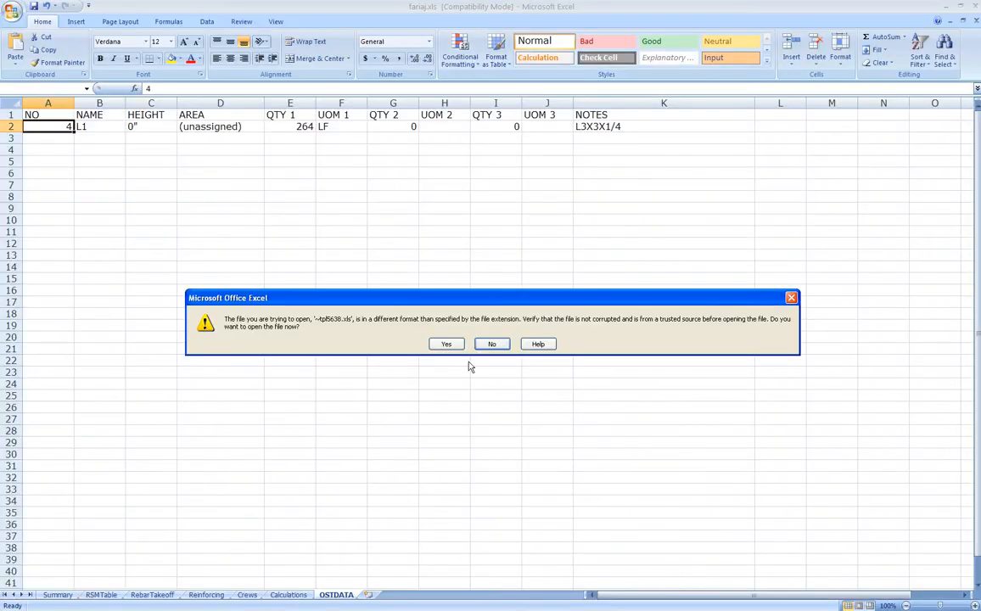
click(447, 345)
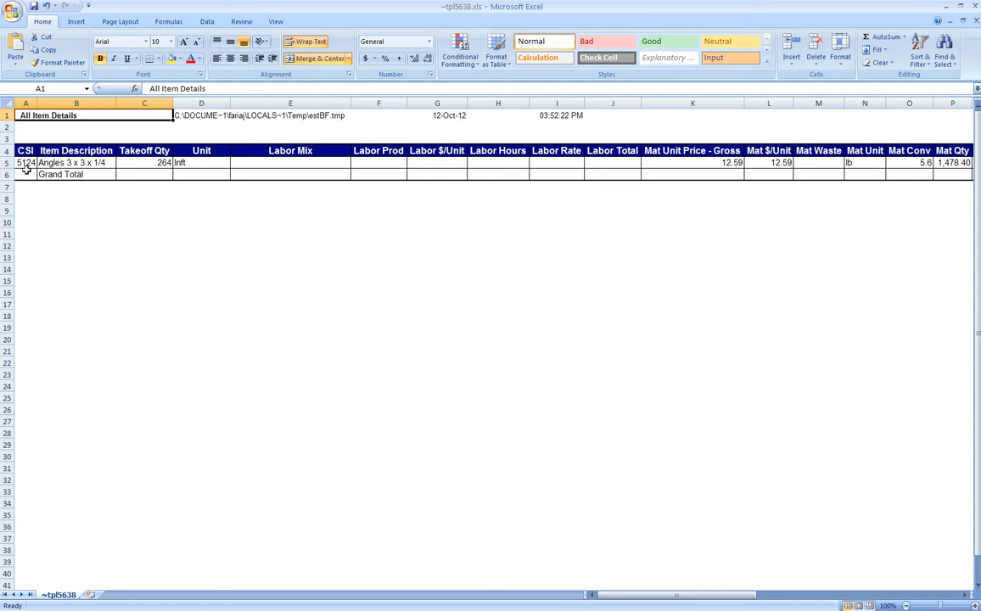
Copy the header and Angles rows 4–5 from the exported ~tpl5638.xls sheet
drag(7, 151, 7, 165)
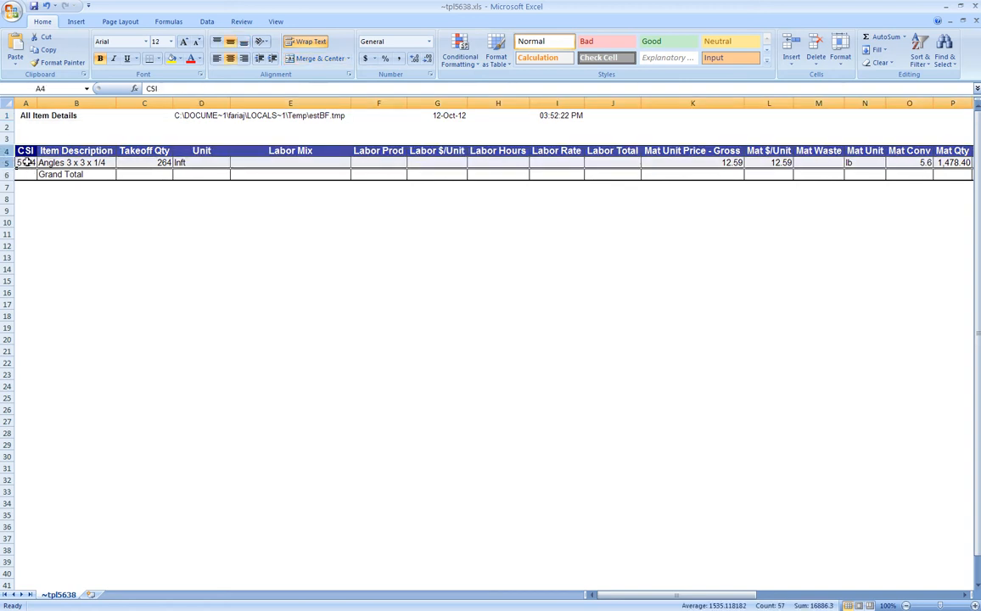
right_click(73, 155)
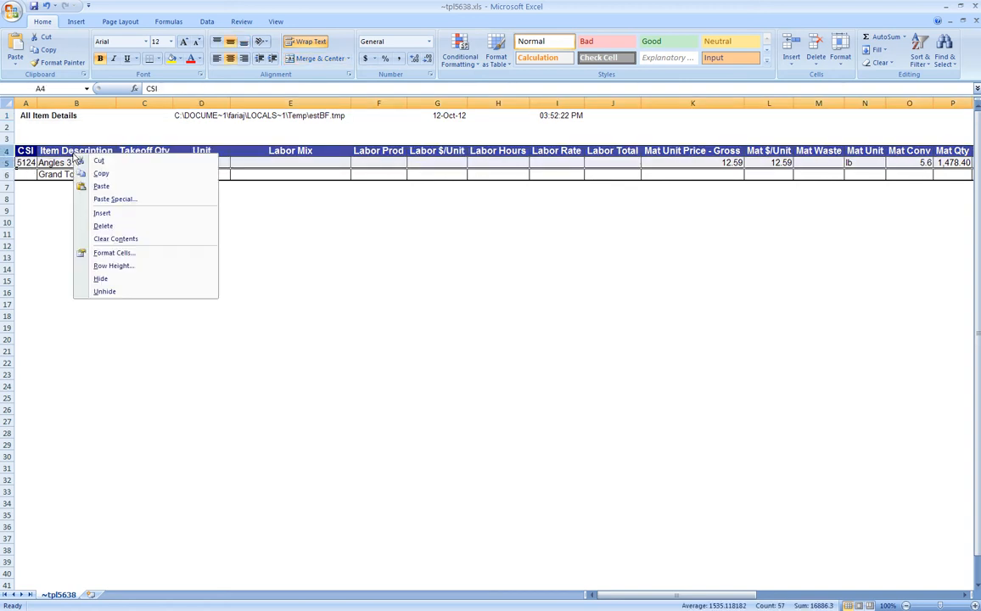
click(109, 174)
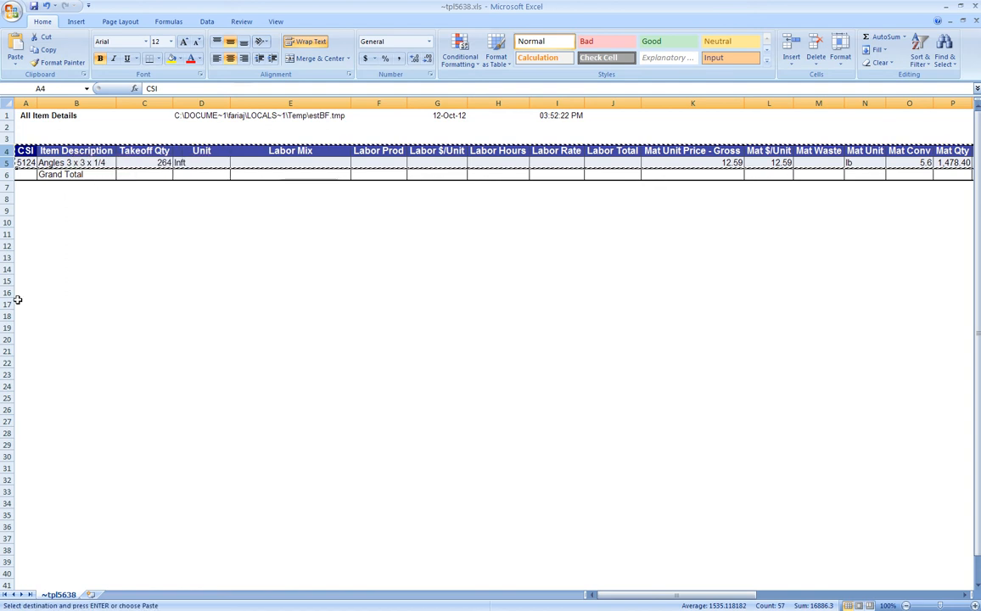
Switch to the fariaj.xls workbook through View > Switch Windows
click(278, 22)
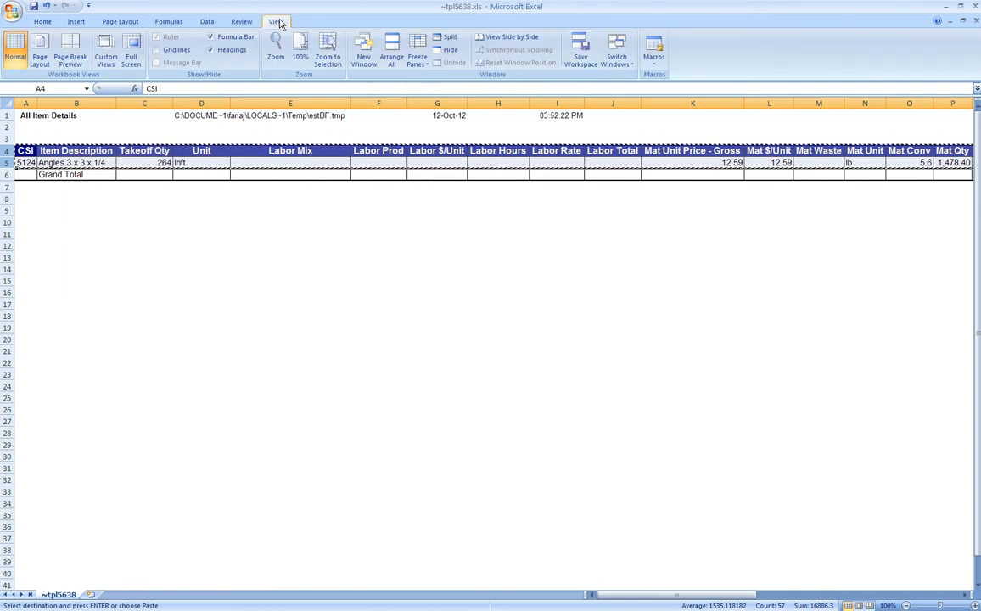
click(616, 53)
click(635, 90)
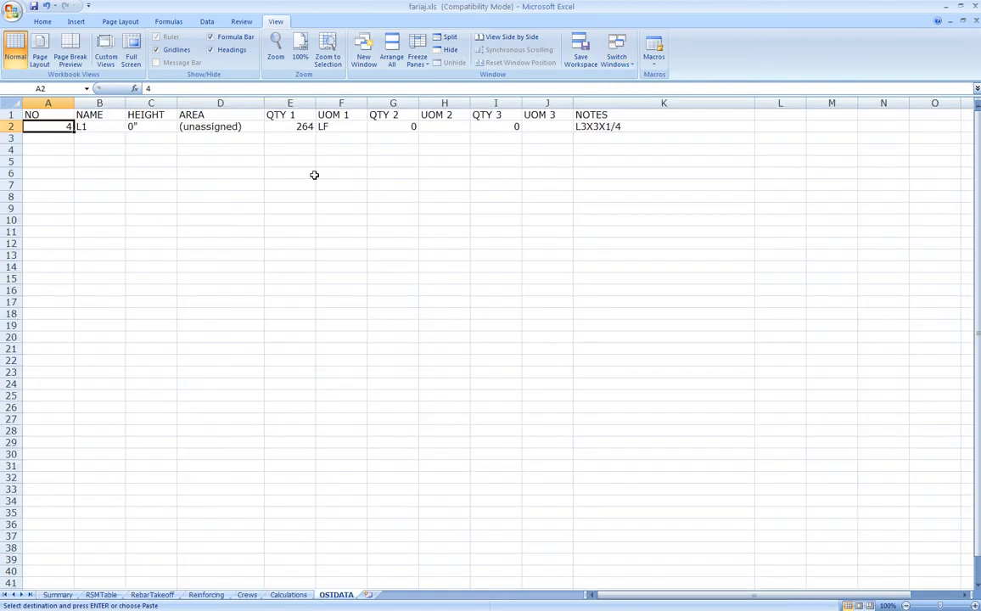
Add a new Sheet1, paste the copied WinEst rows at A1, and widen column B
click(369, 595)
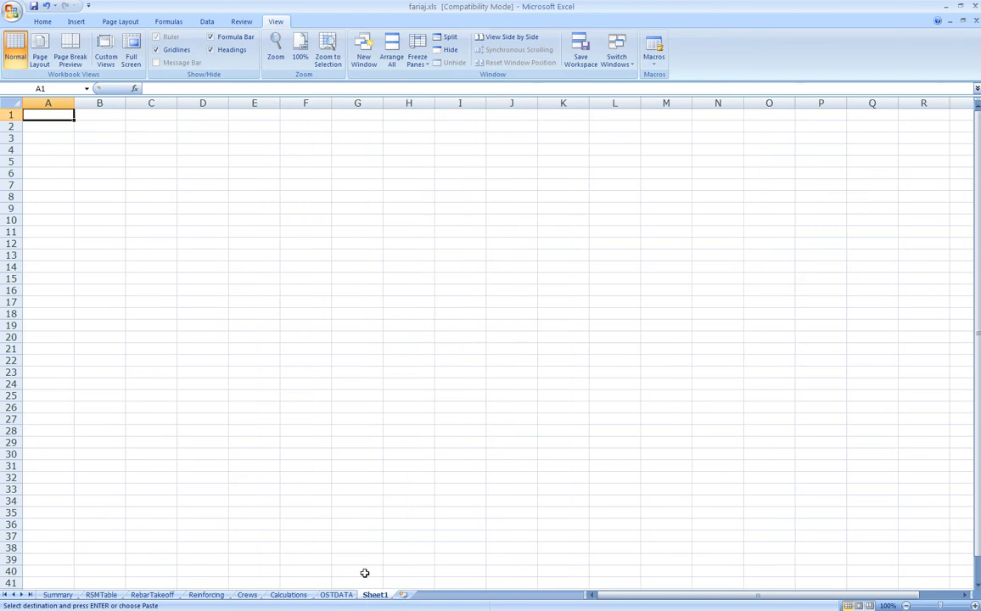
click(40, 21)
click(16, 47)
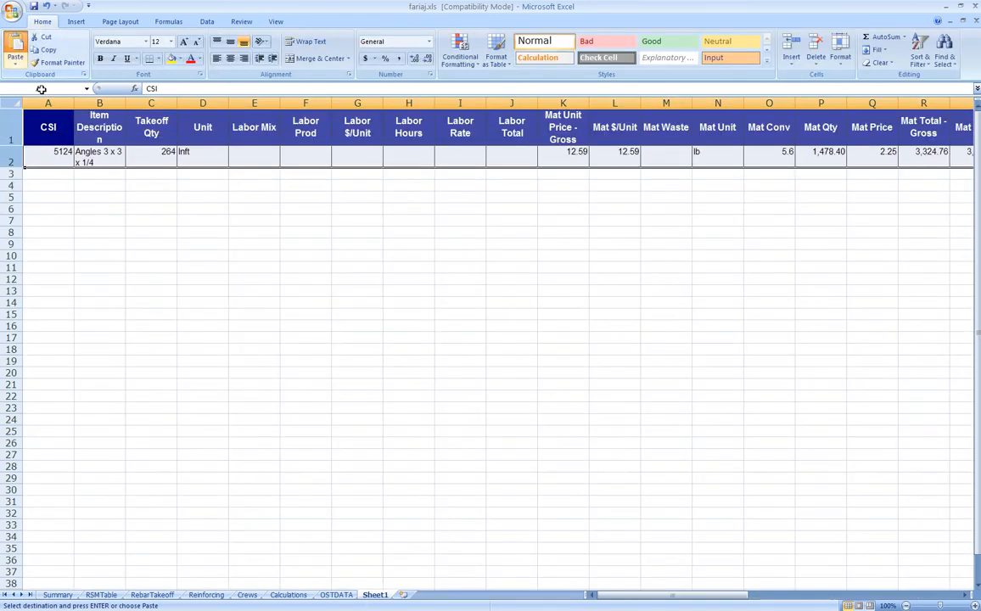
click(91, 188)
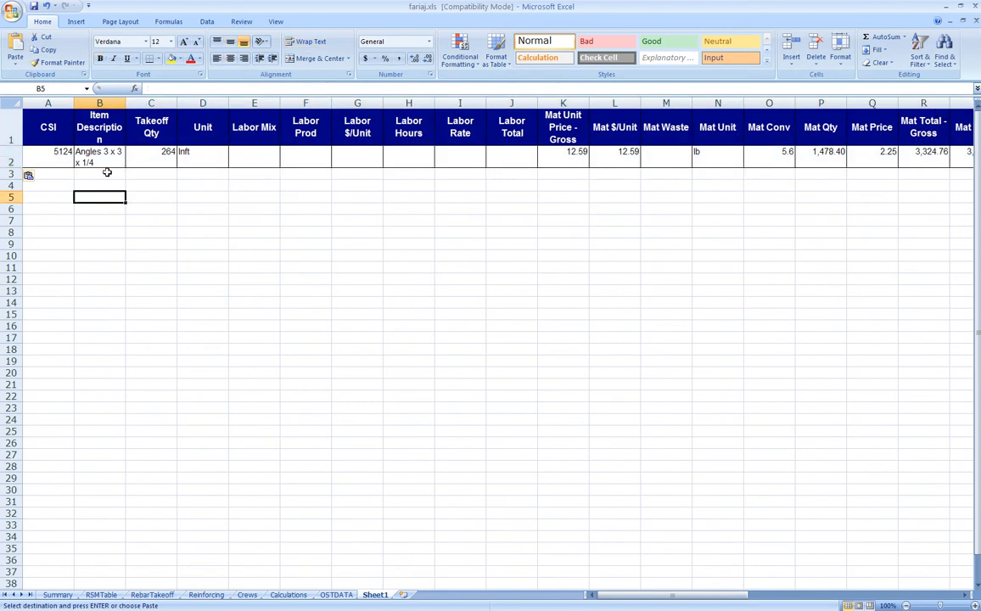
click(96, 103)
drag(125, 102, 178, 102)
Review row 2's values (CSI 5124, prices, totals, formula notes), ending on Takeoff Qty C2
click(112, 163)
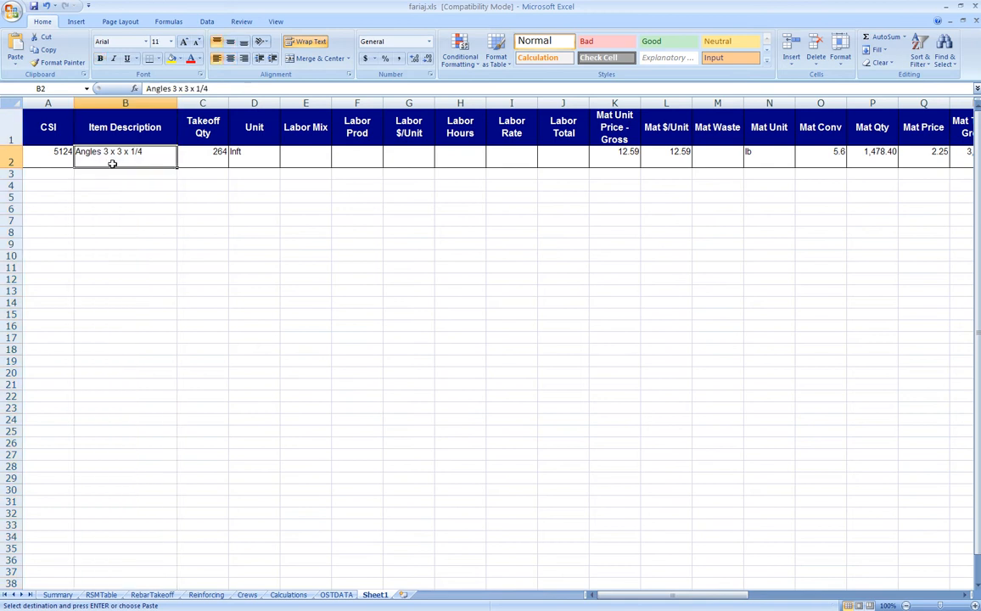
click(55, 161)
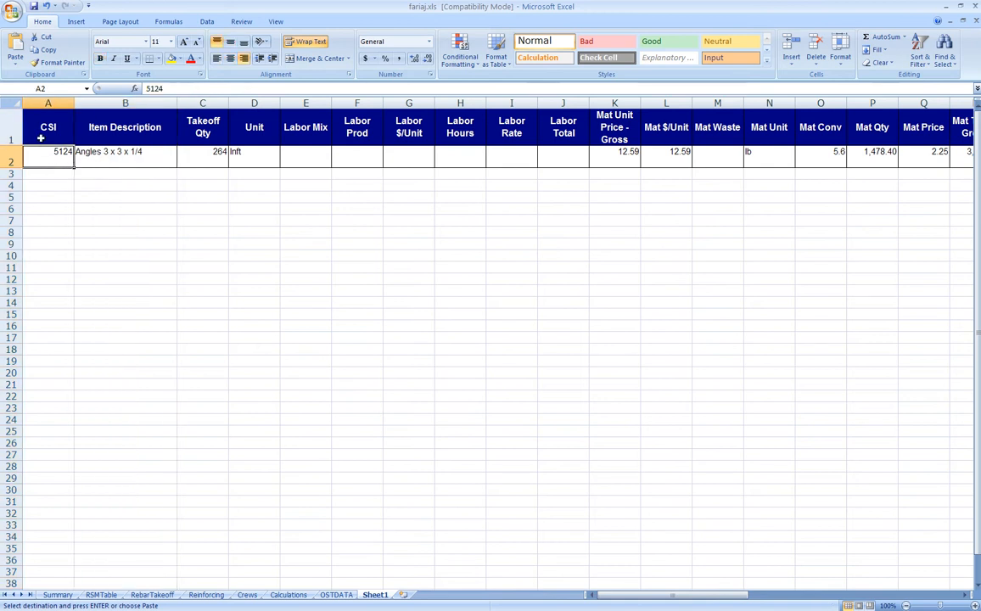
click(114, 159)
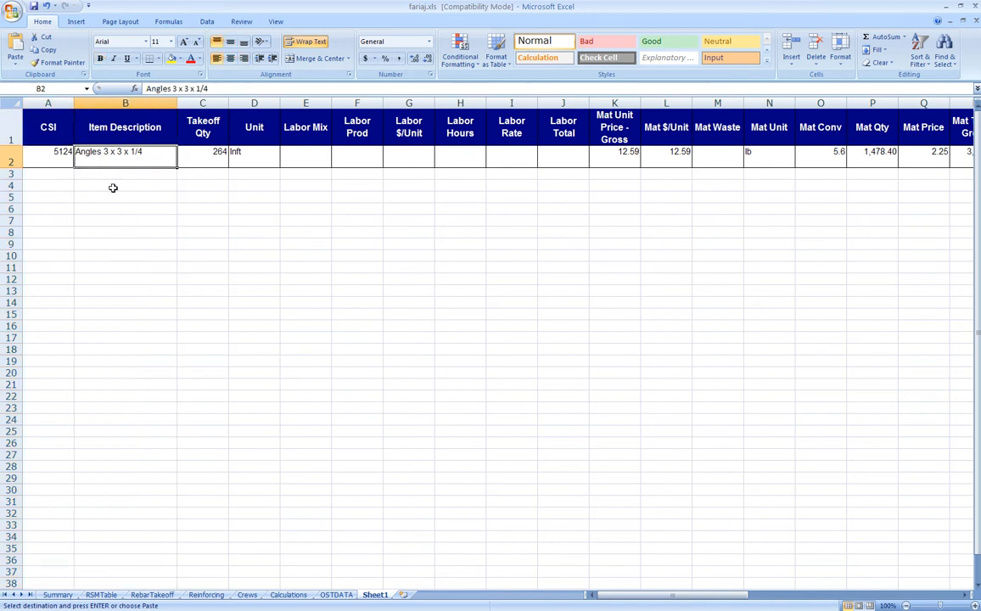
key(Right)
key(Right)
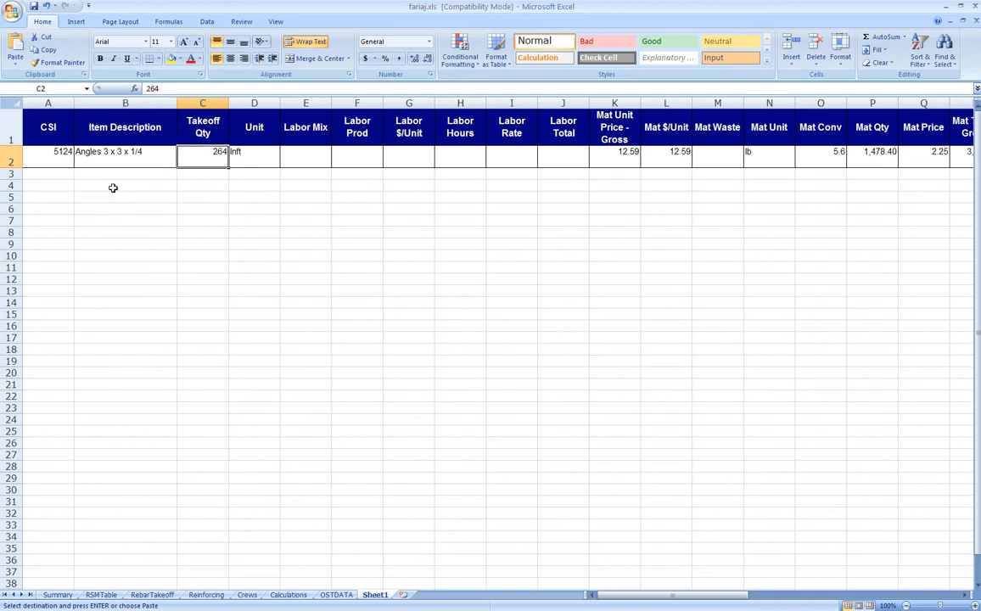
key(Right)
key(Right)
key(Right)
key(Right)
key(Right)
key(Right)
key(Right)
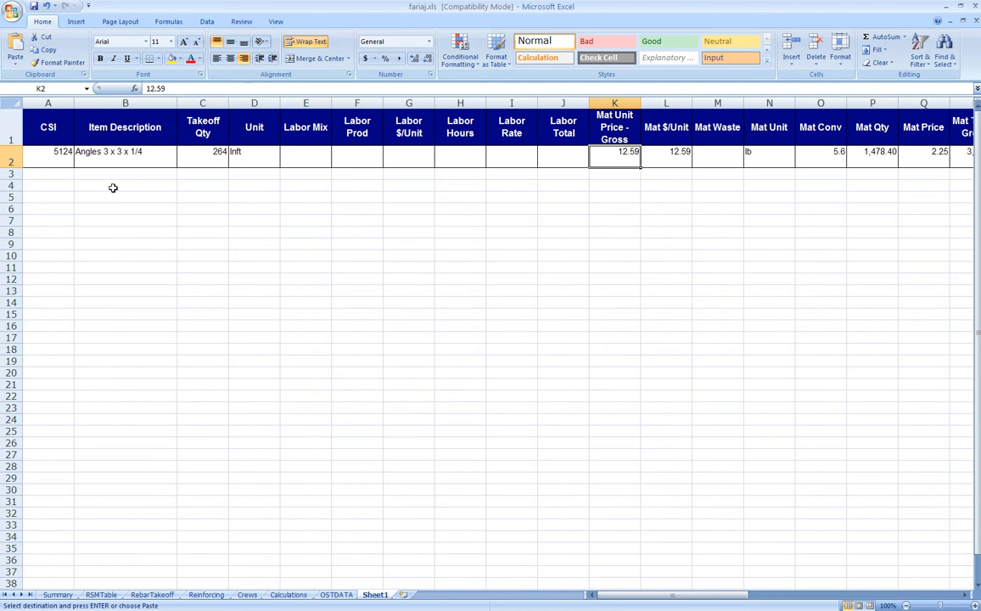
key(Right)
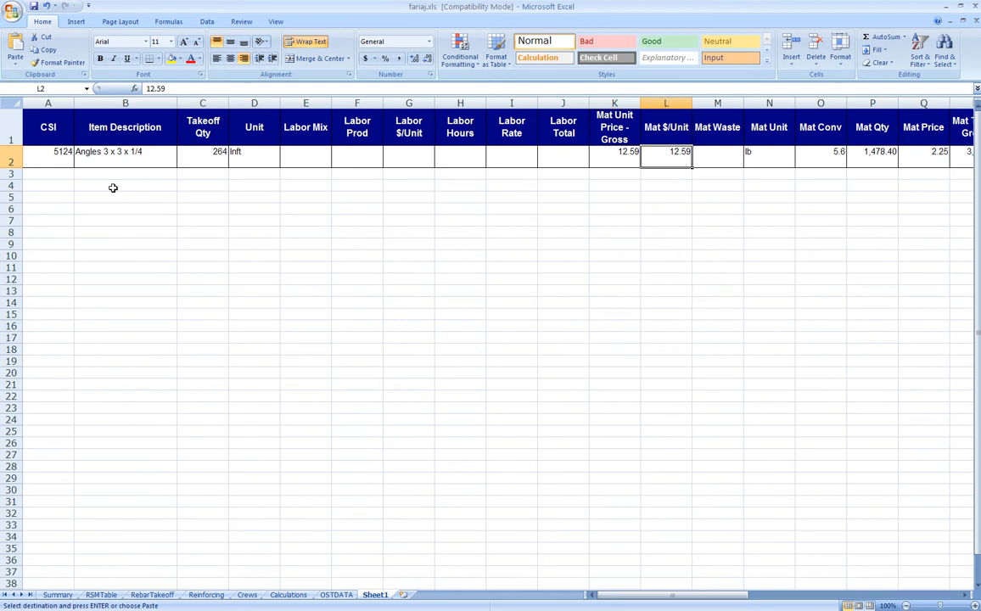
key(Right)
key(Right)
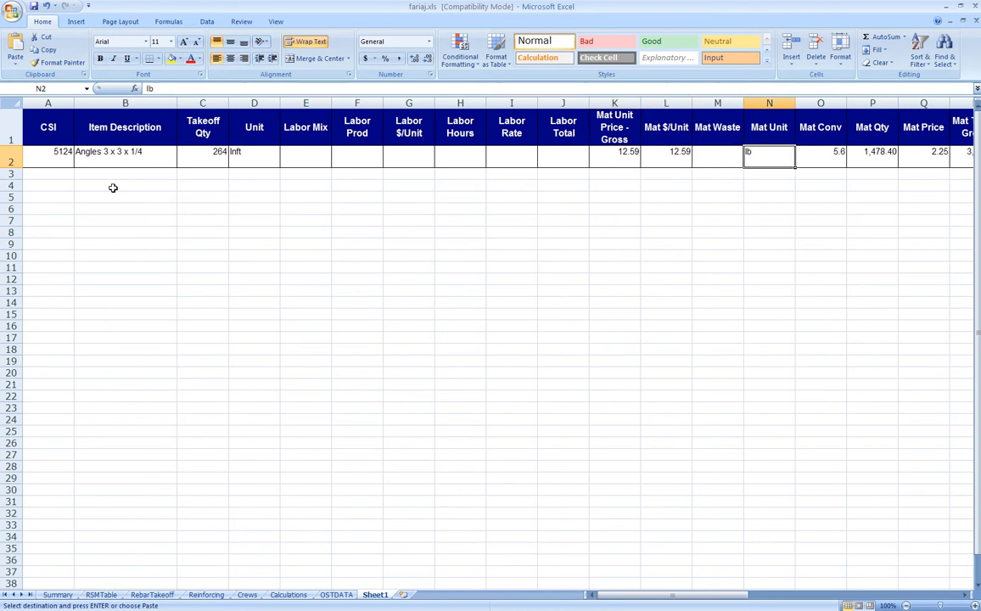
key(Right)
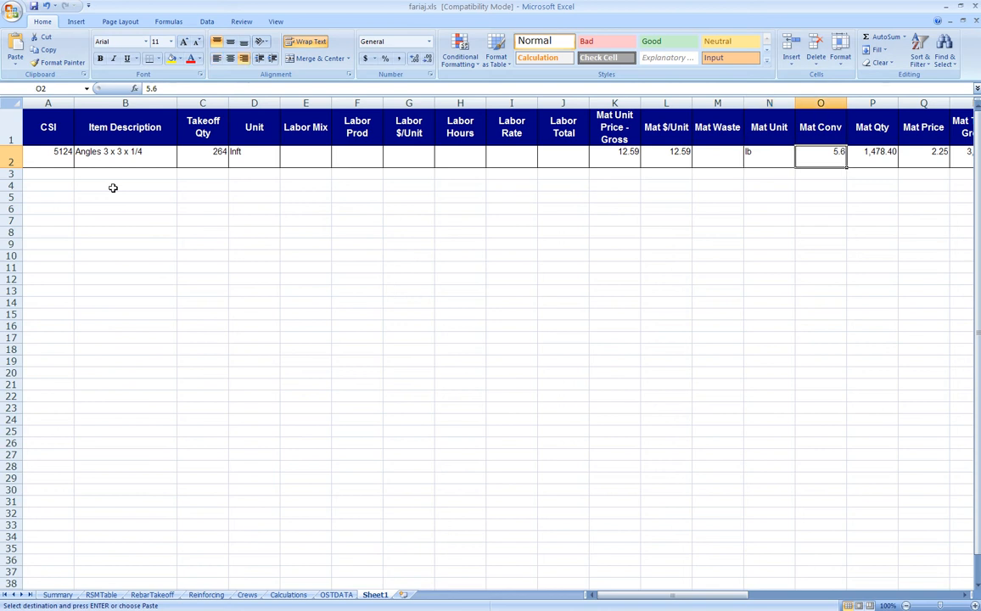
key(Right)
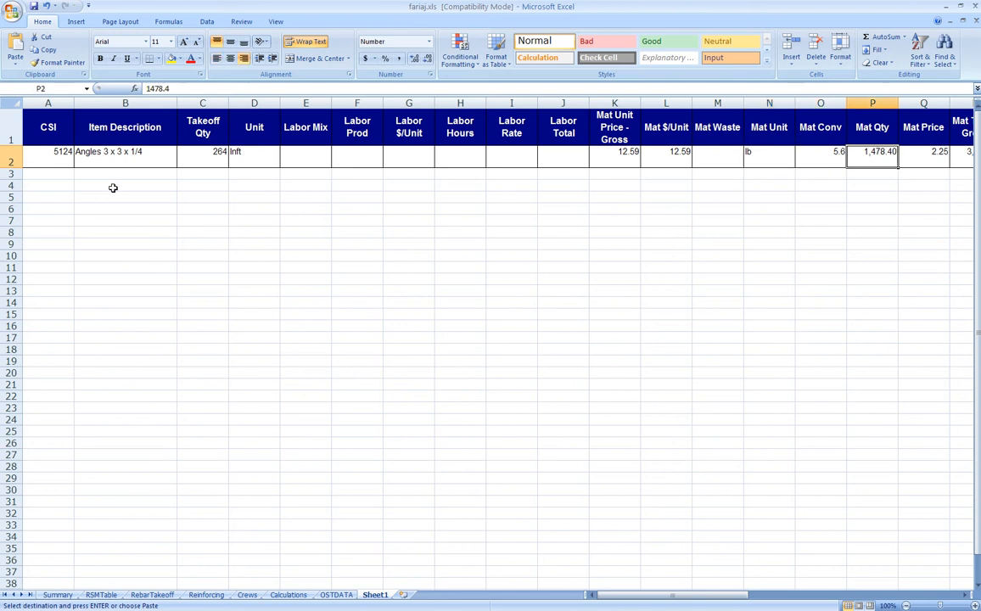
key(Right)
key(Right)
key(Right)
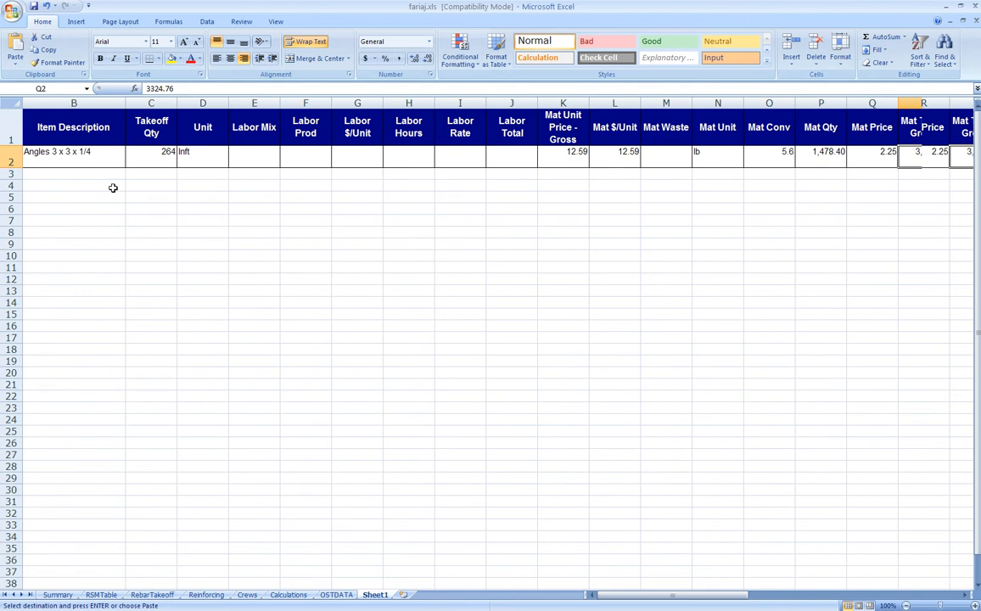
key(Right)
key(Right)
key(Right)
key(Right)
key(Right)
key(Right)
key(Right)
key(Right)
key(Right)
key(Right)
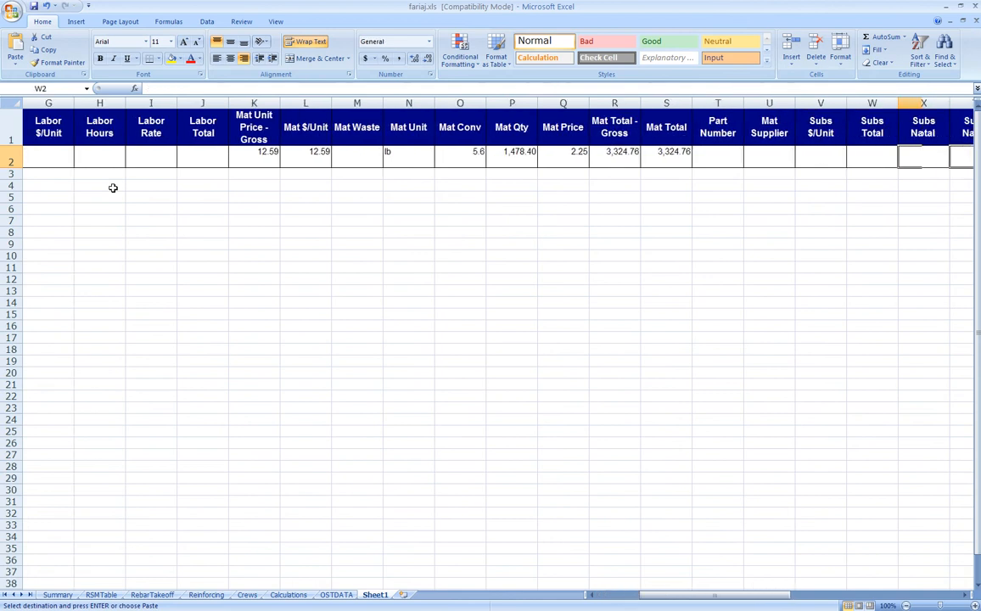
key(Right)
key(Right)
key(Right)
key(Right)
key(Right)
key(Right)
key(Right)
key(Right)
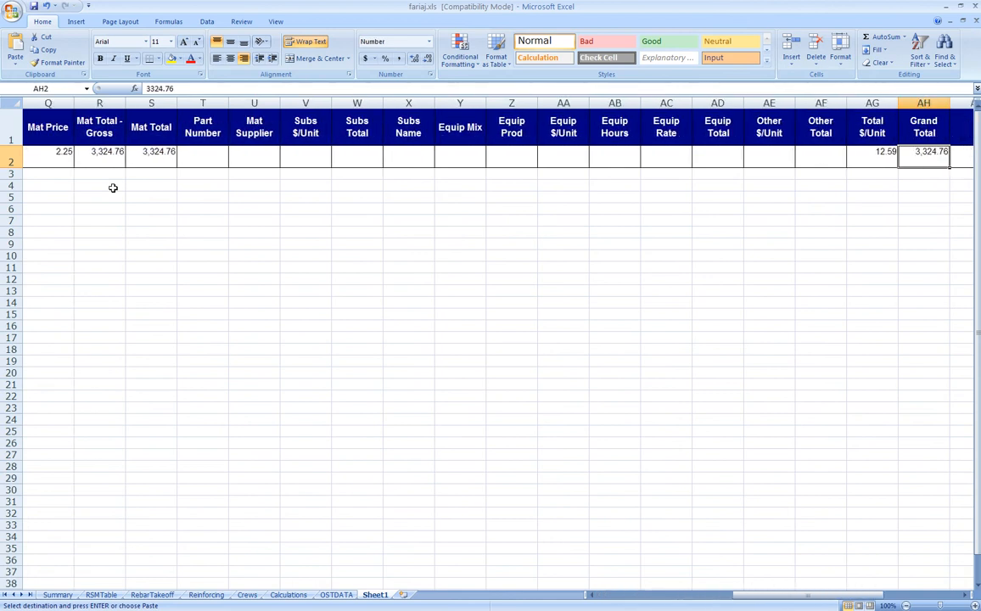
key(Left)
key(Left)
key(Left)
key(Left)
key(Left)
key(Left)
key(Left)
key(Left)
key(Left)
key(Left)
key(Left)
key(Left)
key(Left)
key(Left)
key(Left)
key(Left)
key(Left)
key(Left)
key(Left)
key(Left)
key(Left)
key(Right)
key(Right)
key(Right)
key(Right)
key(Right)
key(Right)
key(Right)
key(Right)
key(Right)
key(Right)
key(Right)
key(Right)
key(Right)
key(Right)
key(Right)
key(Right)
key(Right)
key(Right)
key(Left)
key(Left)
key(Left)
key(Left)
key(Left)
key(Left)
key(Left)
key(Left)
key(Left)
key(Left)
key(Left)
key(Left)
key(Left)
key(Left)
key(Left)
key(Left)
key(Left)
key(Left)
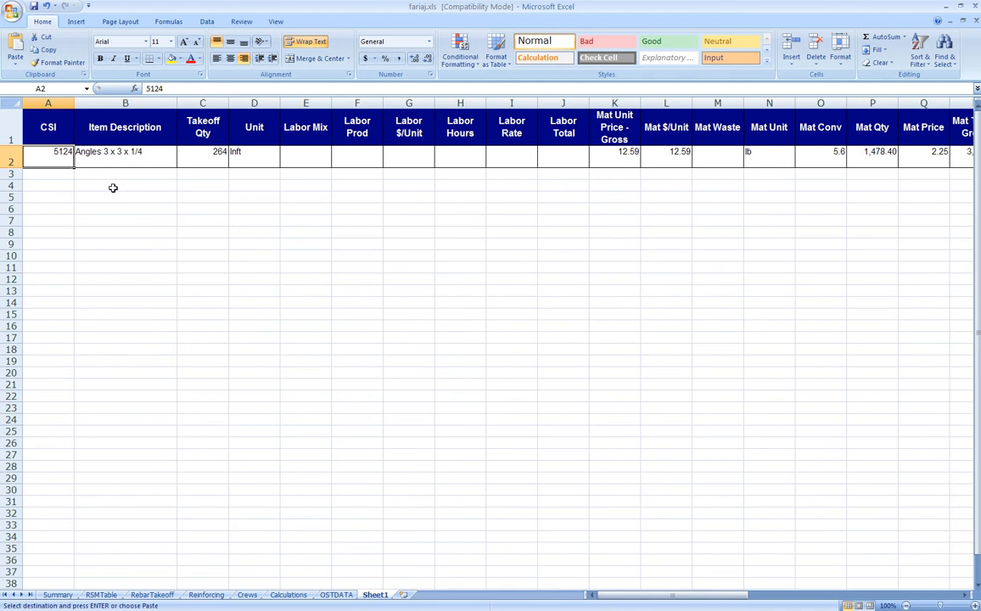
key(Right)
key(Right)
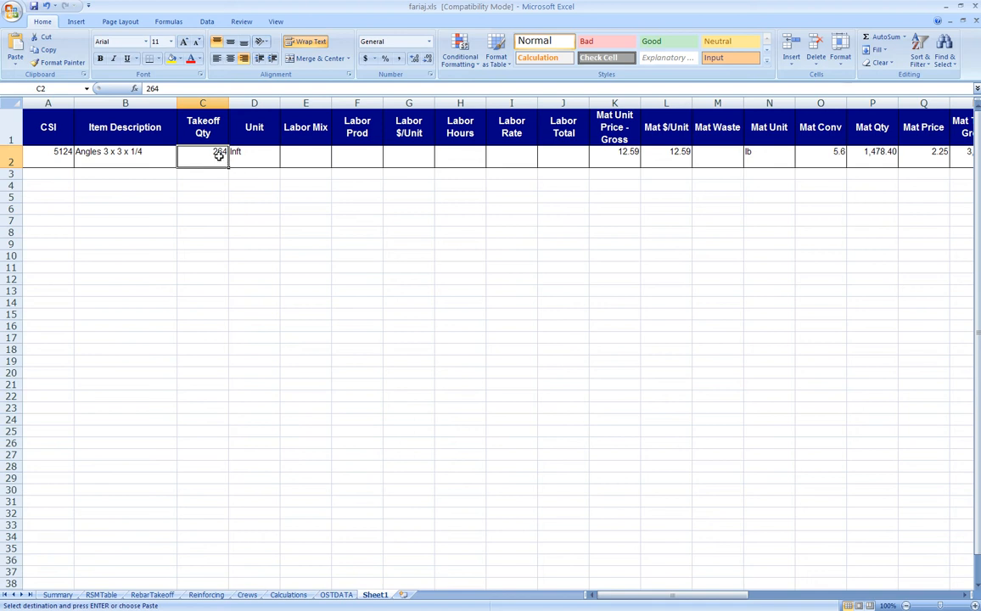
Enter =OSTDATA!E2 in Sheet1's C2 so the Takeoff Qty links to 264
text(=)
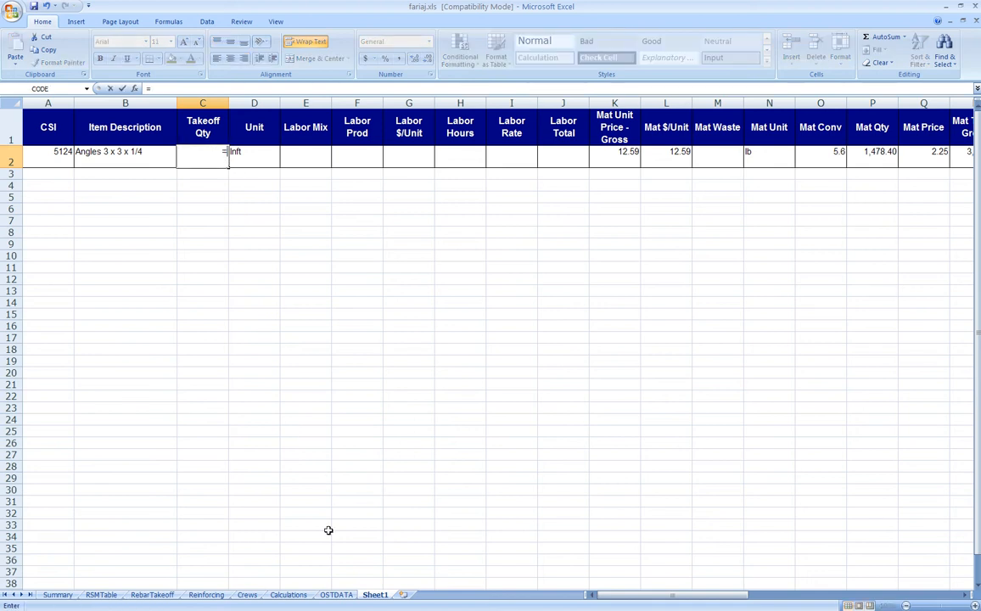
click(337, 595)
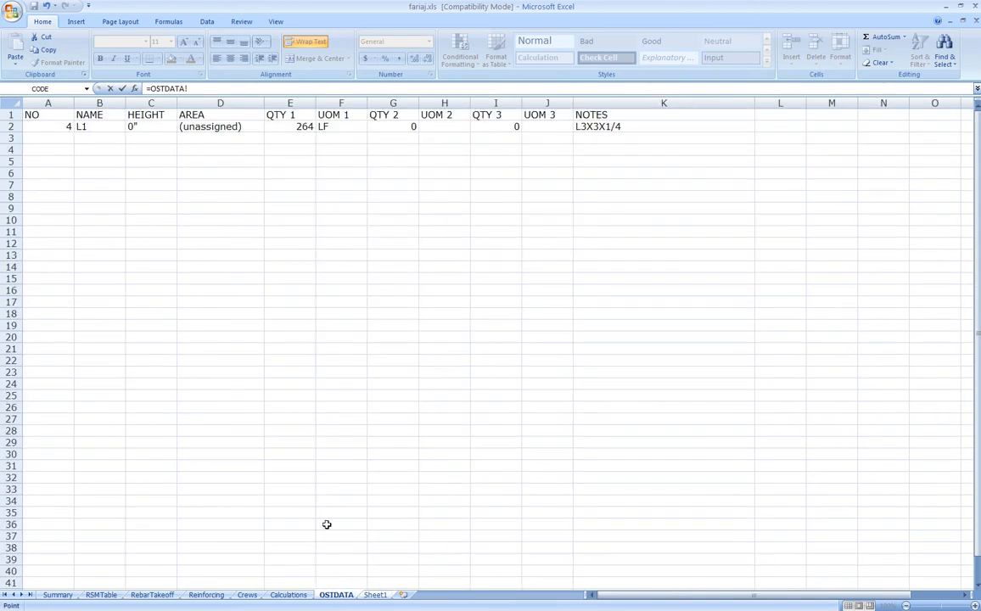
click(302, 128)
key(Return)
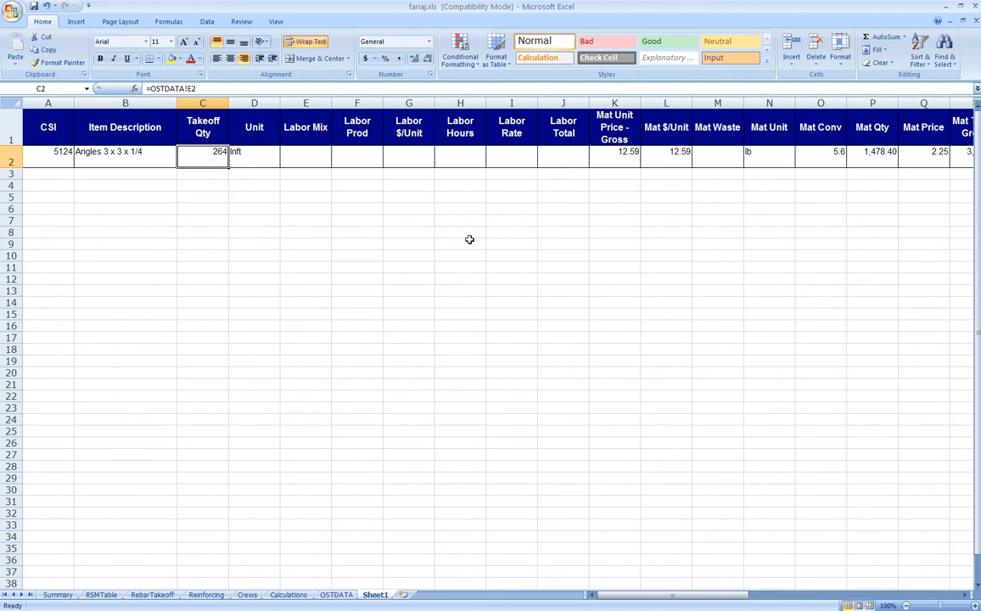
Rewrite Grand Total AH2 as =AG2*C2, giving 3,323.76 from 12.59 × 264
key(Right)
key(Right)
key(Right)
key(Right)
key(Right)
key(Right)
key(Right)
key(Right)
key(Right)
key(Right)
key(Right)
key(Right)
key(Right)
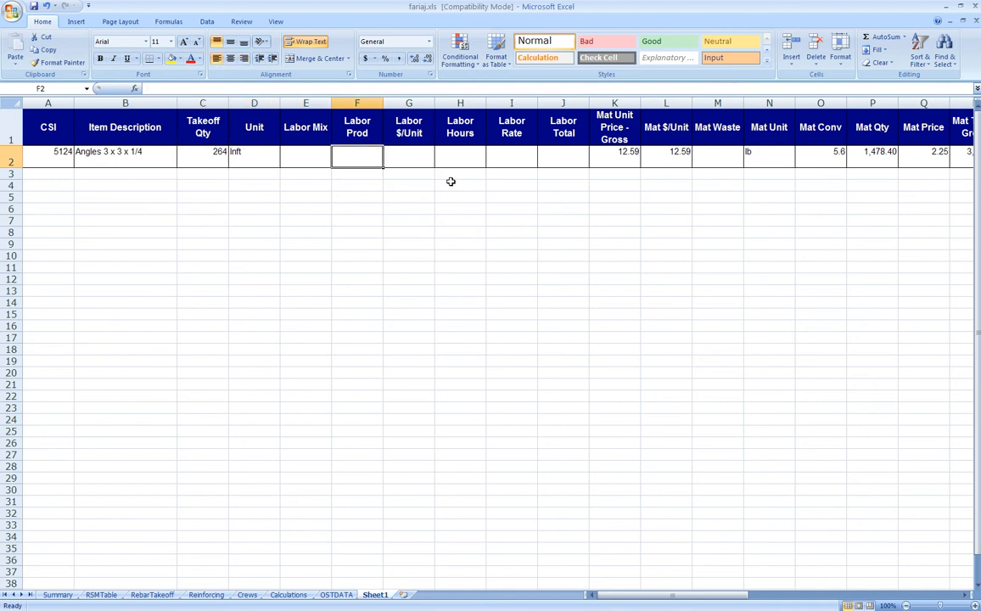
key(Right)
key(Right)
key(Right)
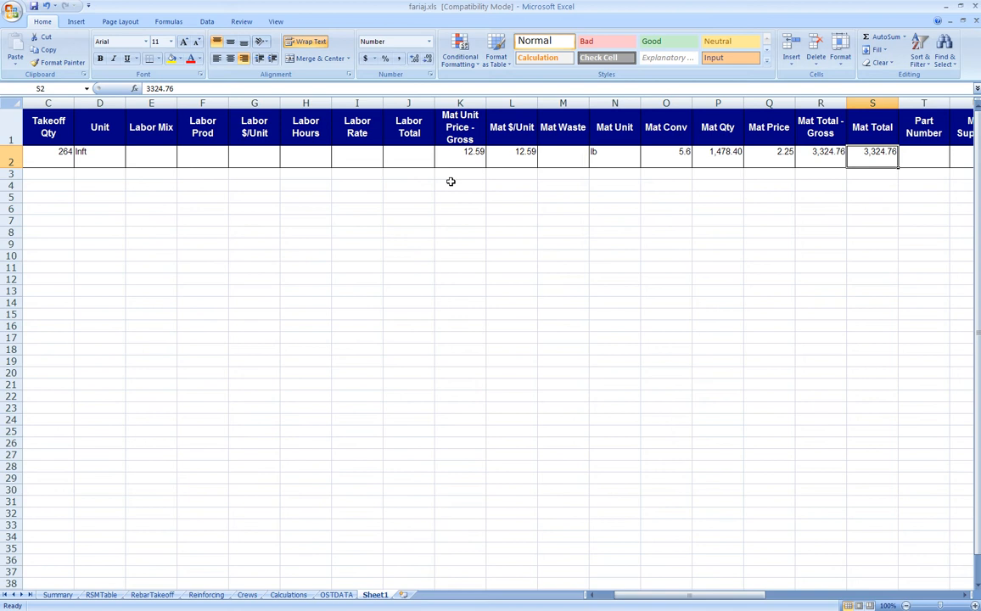
key(Right)
key(Right)
key(Right)
key(Right)
key(Right)
key(Right)
key(Right)
key(Right)
key(Right)
key(Right)
key(Right)
key(Right)
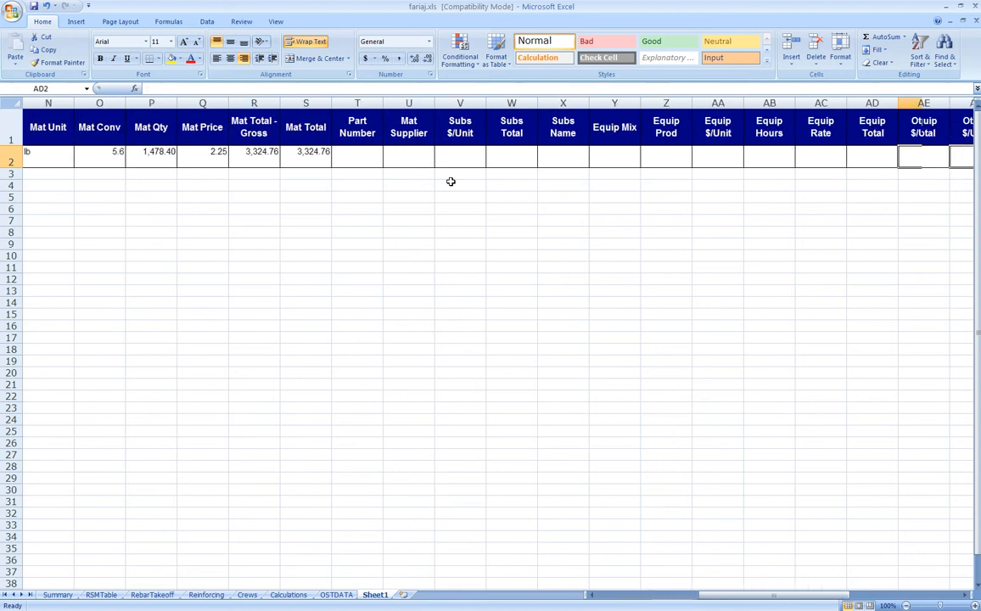
key(Right)
key(Right)
key(Right)
key(Right)
key(Right)
key(Right)
key(Right)
key(Right)
key(Right)
key(Left)
key(Left)
key(Left)
key(Left)
key(Left)
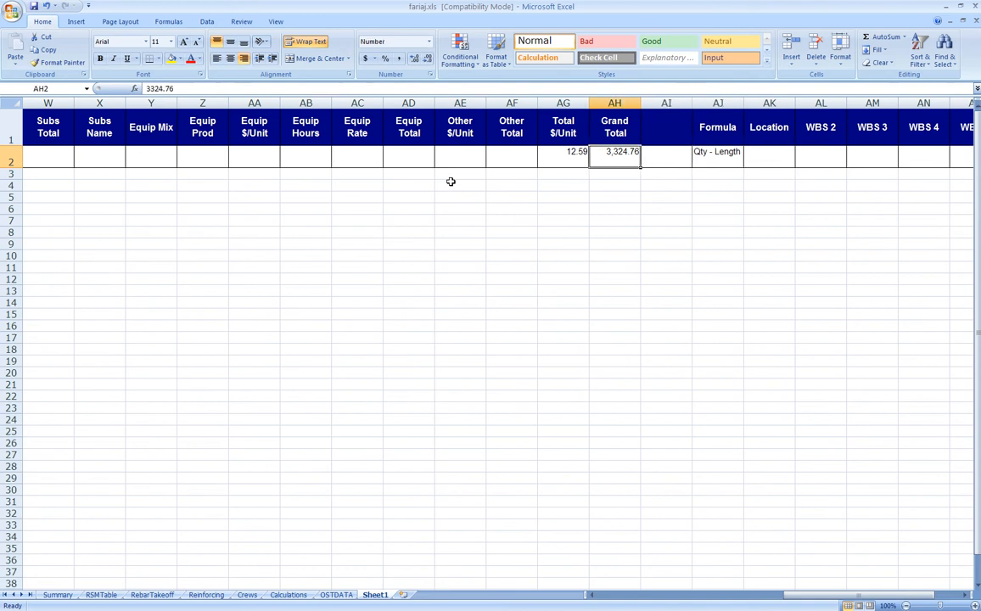
text(=)
key(Left)
text(*)
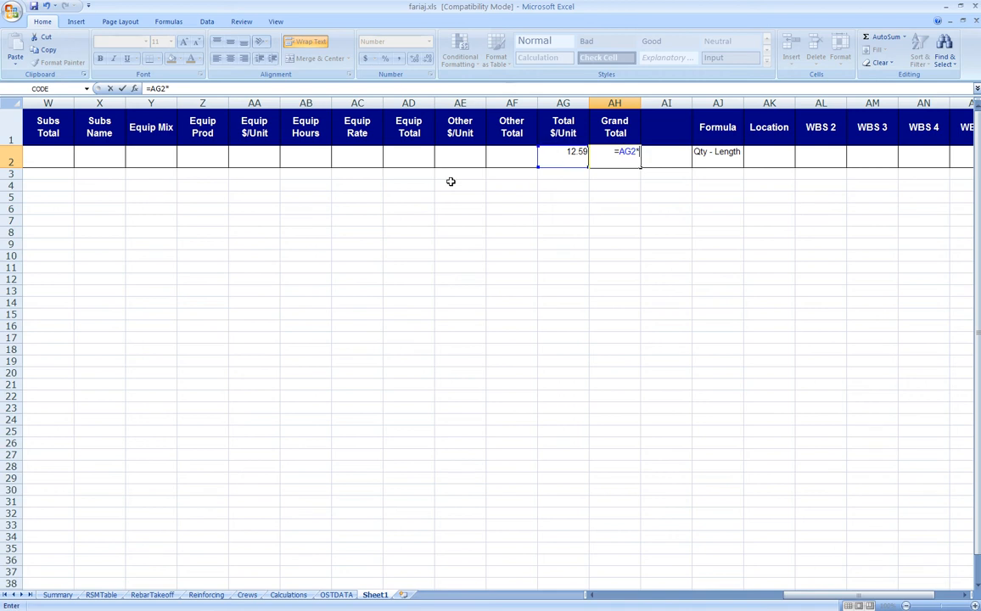
key(Left)
key(Left)
key(Left)
key(Left)
key(Left)
key(Left)
key(Left)
key(Left)
key(Left)
key(Left)
key(Left)
key(Left)
key(Left)
key(Left)
key(Left)
key(Left)
key(Left)
key(Left)
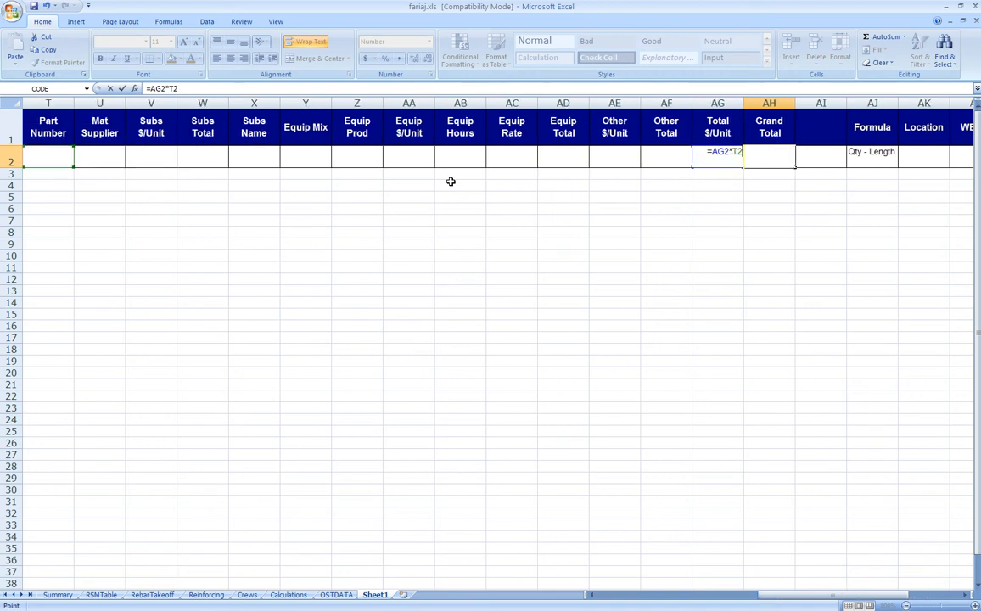
key(Left)
key(Left)
key(Left)
key(Left)
key(Left)
key(Left)
key(Left)
key(Left)
key(Left)
key(Left)
key(Left)
key(Left)
key(Left)
key(Left)
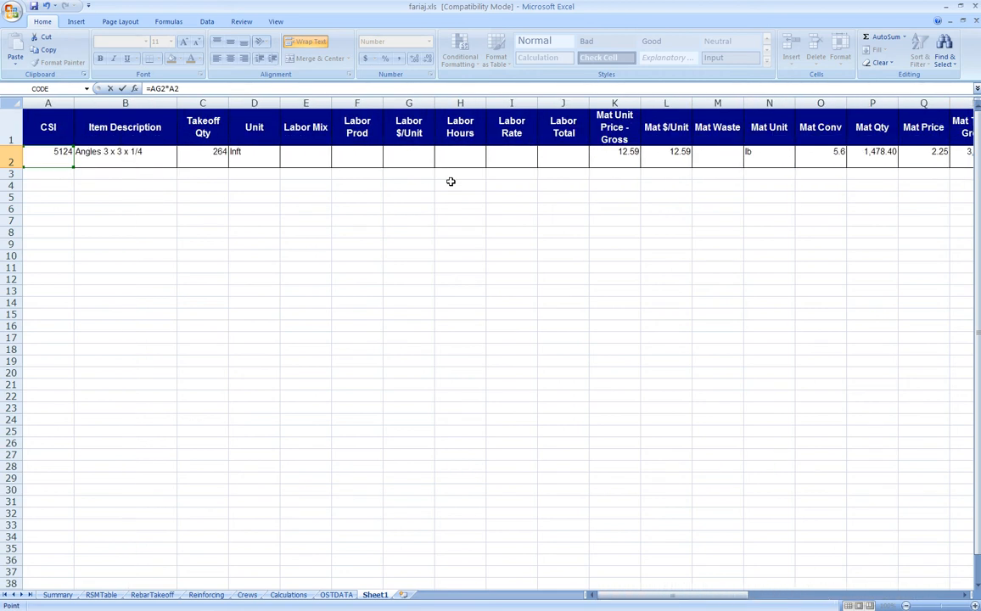
key(Right)
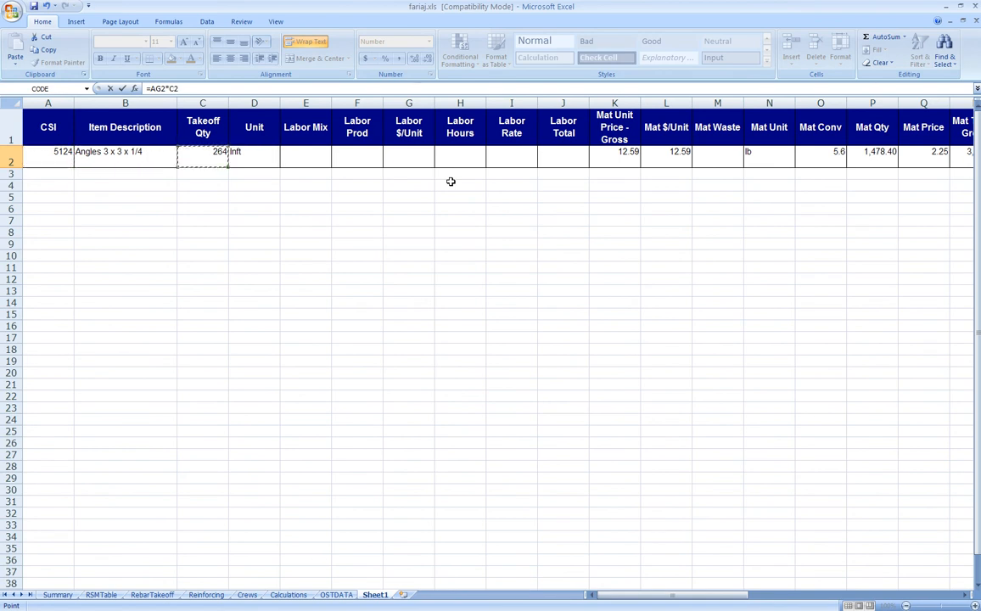
key(Return)
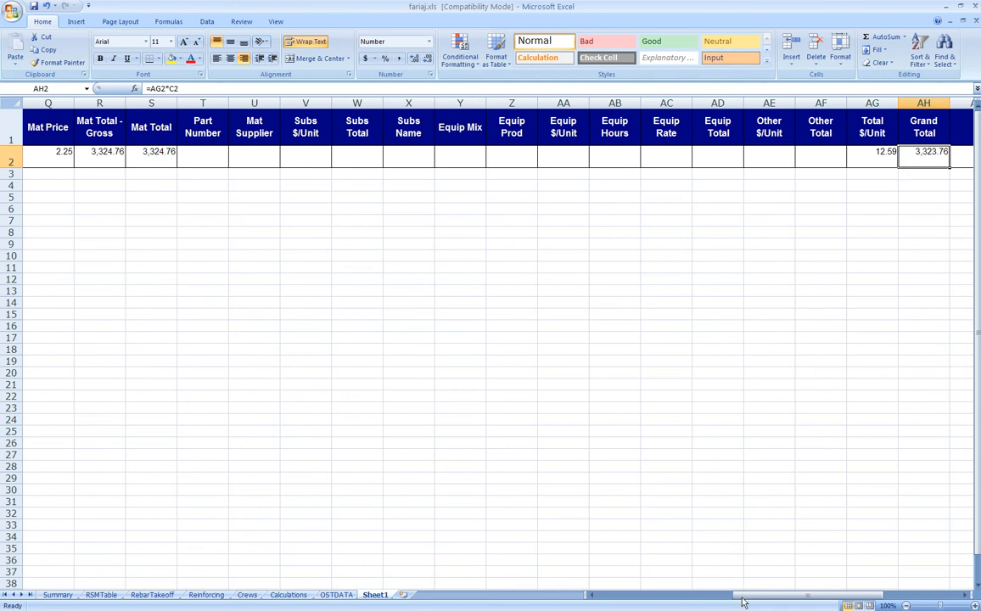
drag(763, 602, 702, 602)
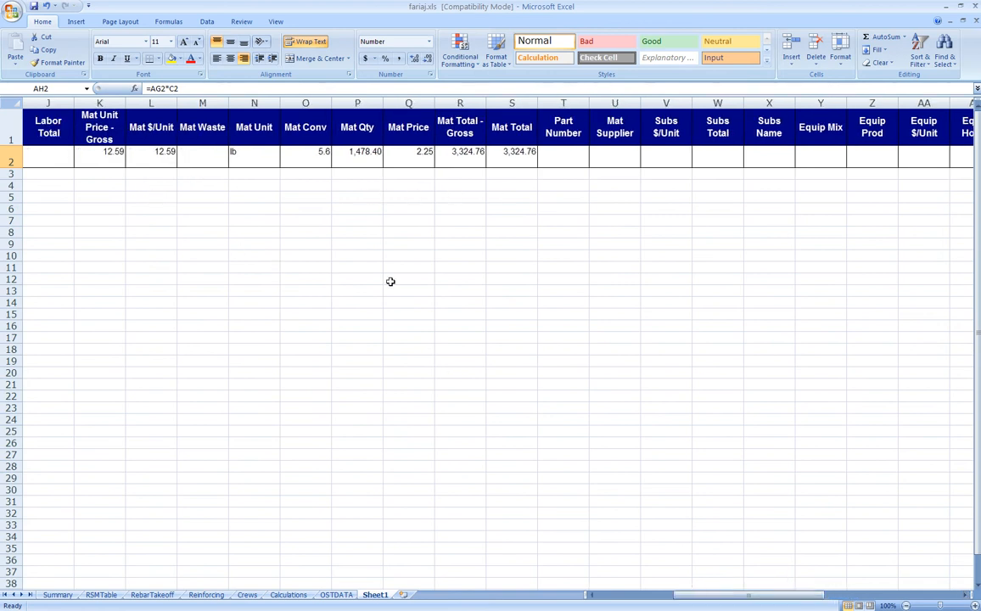
drag(699, 602, 662, 602)
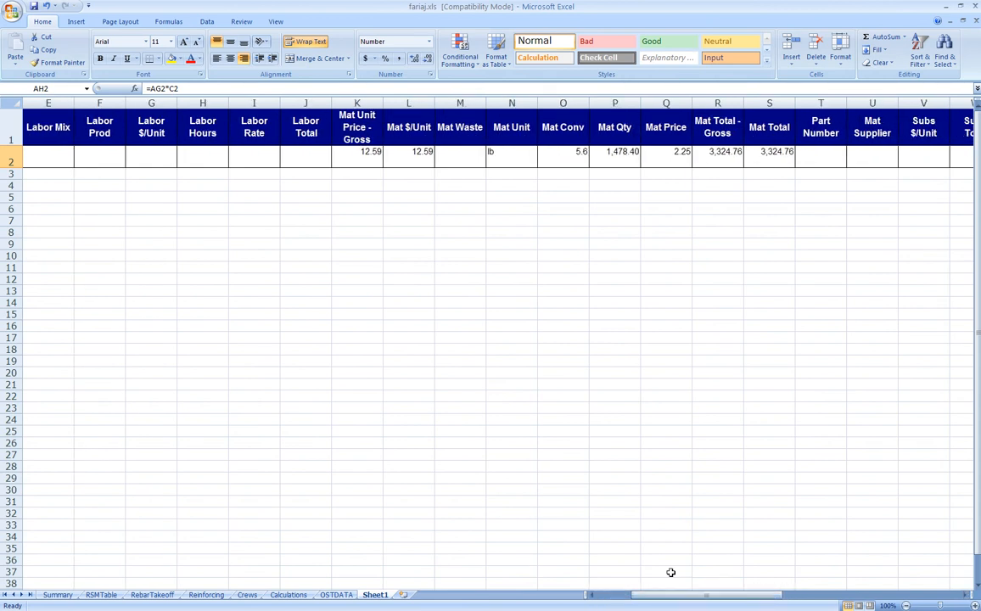
Replace S2's Mat Total with =C2*K2 (264 × 12.59 = 3,323.76) and check row 2
click(760, 150)
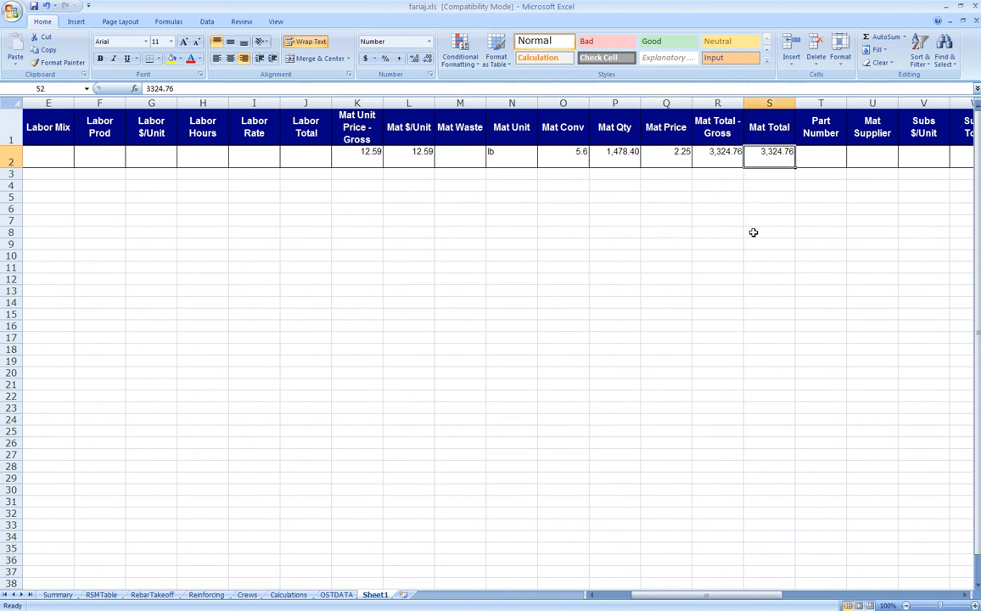
text(=)
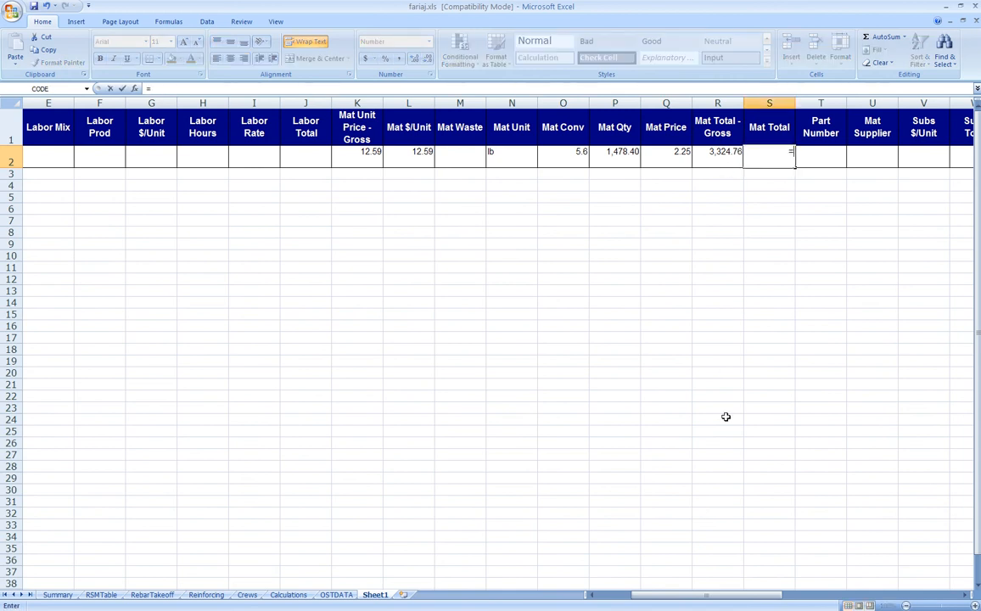
drag(712, 596, 656, 600)
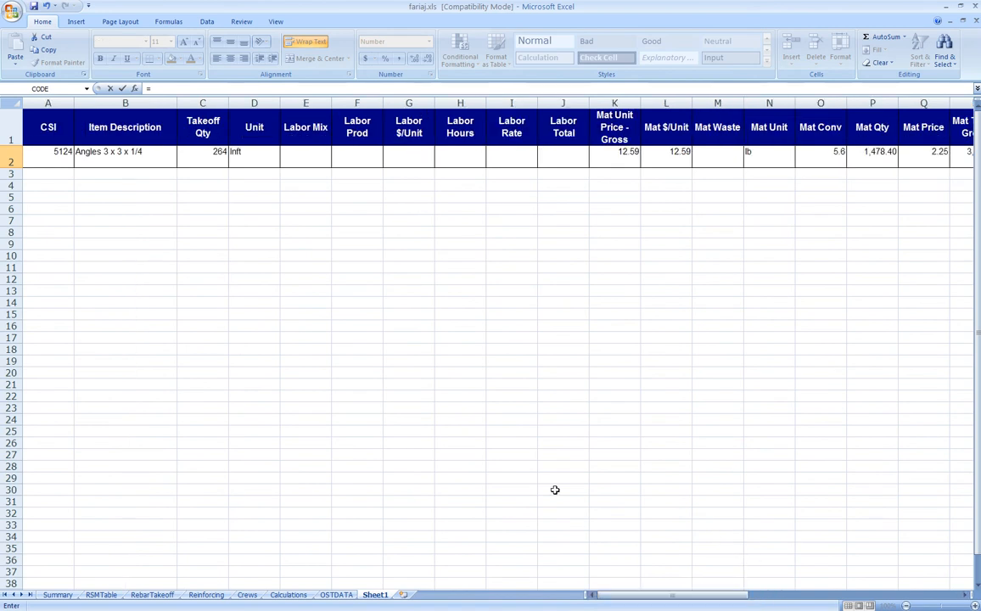
click(198, 150)
text(*)
click(608, 158)
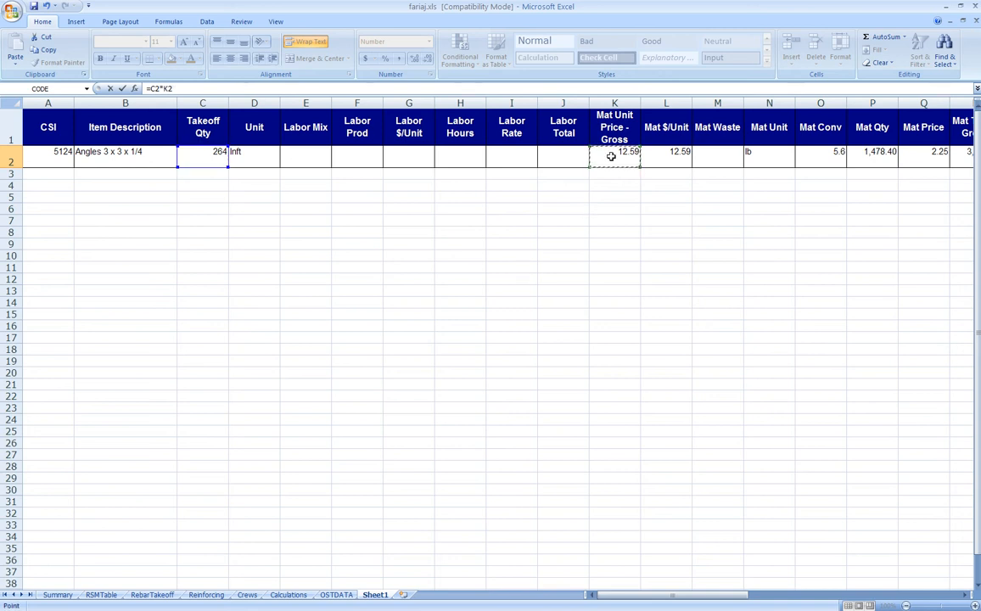
key(Return)
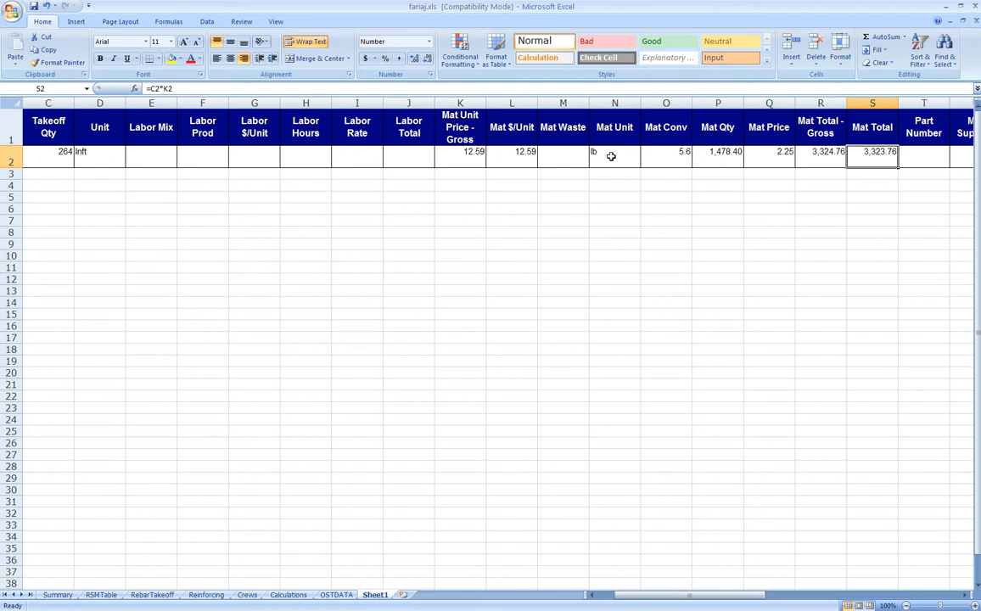
key(Right)
key(Right)
key(Right)
key(Right)
key(Right)
key(Right)
key(Right)
key(Right)
key(Right)
key(Right)
key(Right)
key(Right)
key(Right)
key(Right)
key(Right)
key(Right)
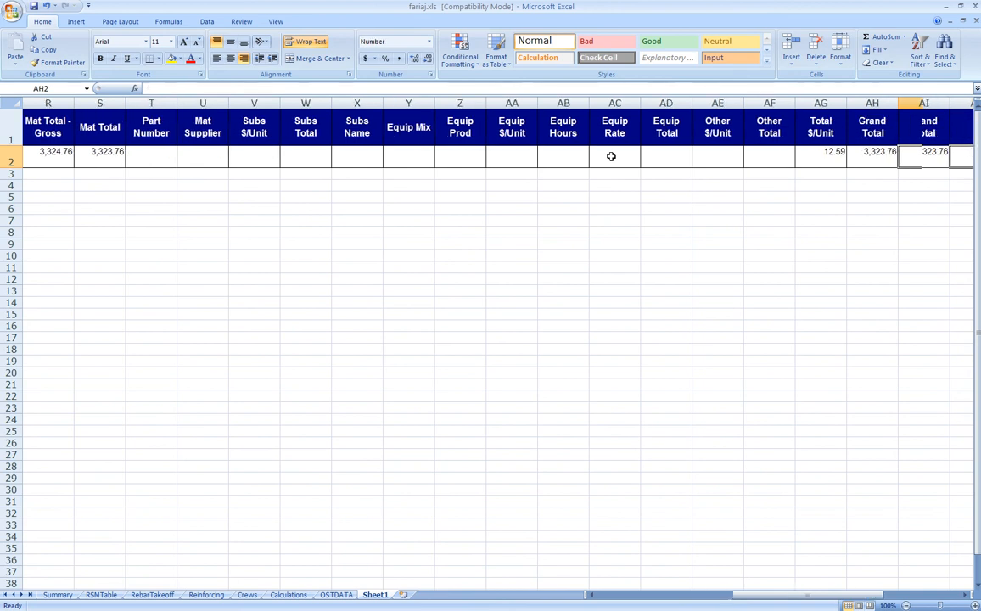
key(Home)
right_click(376, 595)
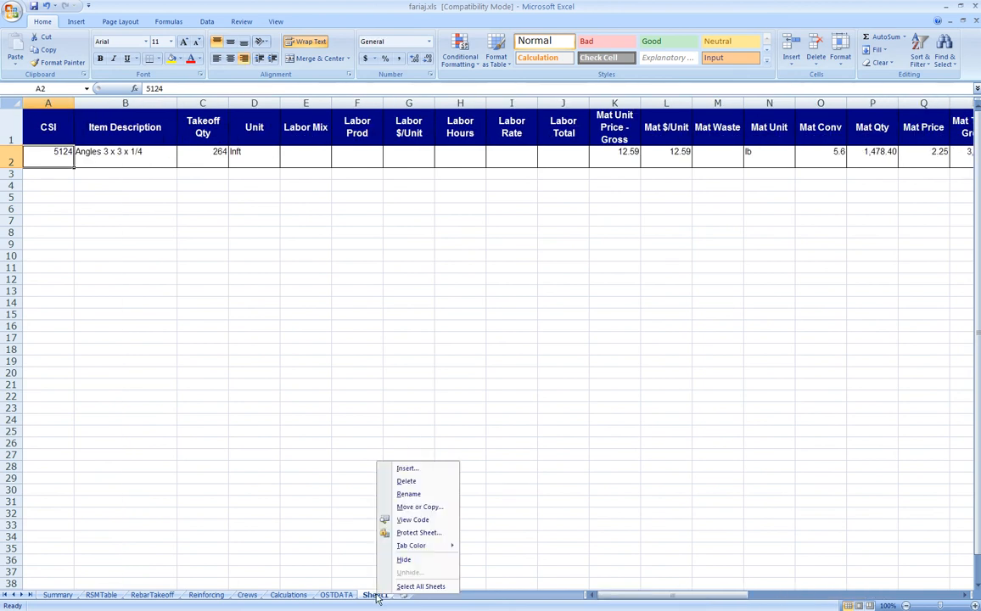
Rename the Sheet1 tab to METALS
click(409, 494)
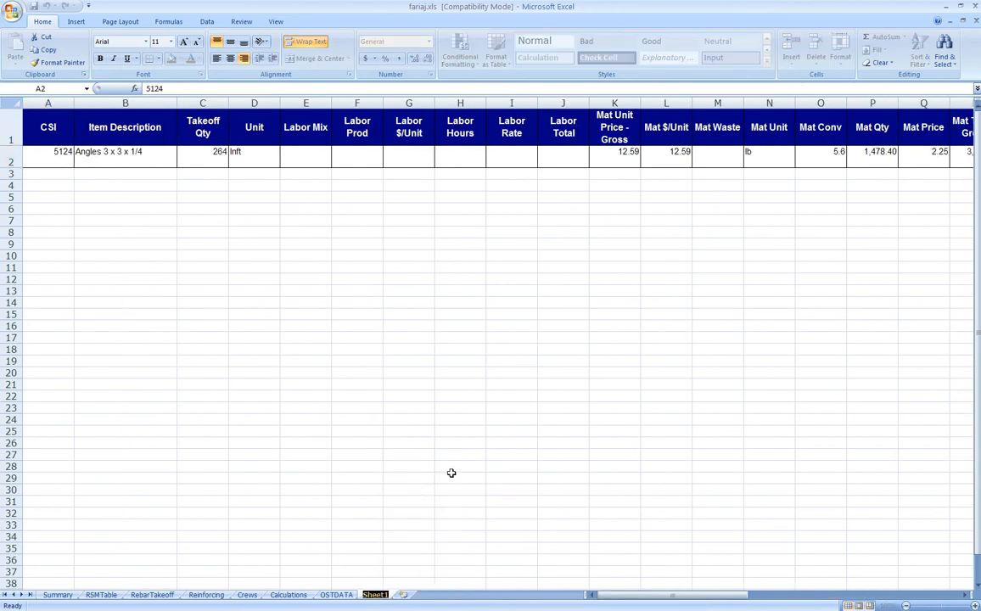
text(METALS)
click(379, 422)
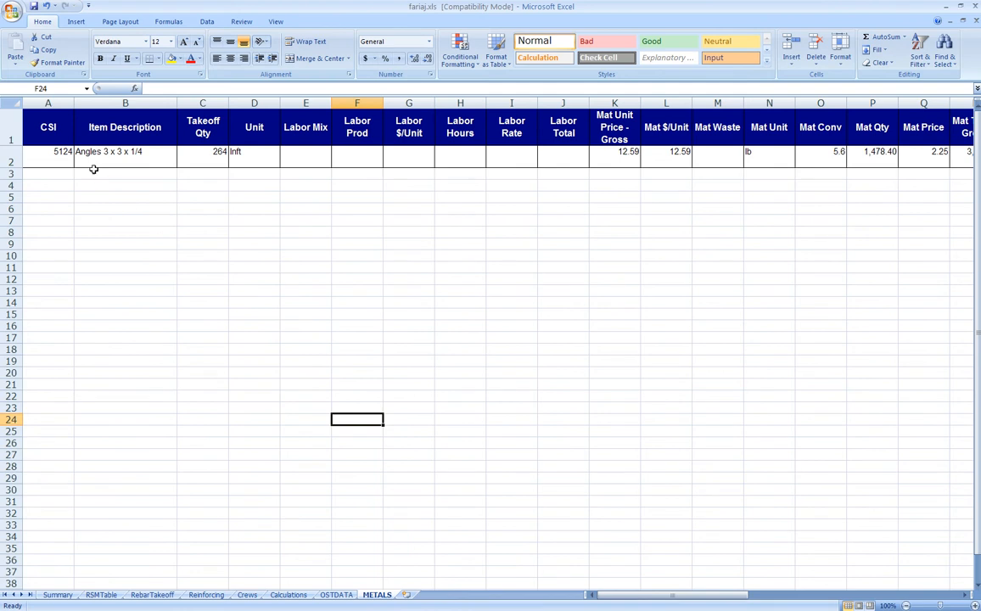
Add a Note header in AR1 with 'Cost from Winest' in AR2
drag(638, 601, 785, 600)
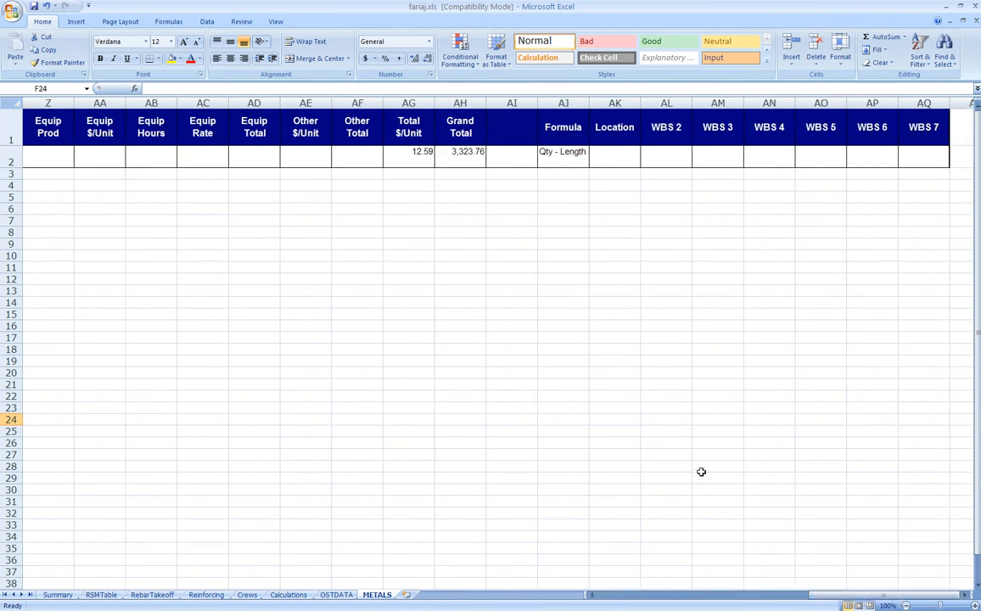
click(972, 597)
click(768, 136)
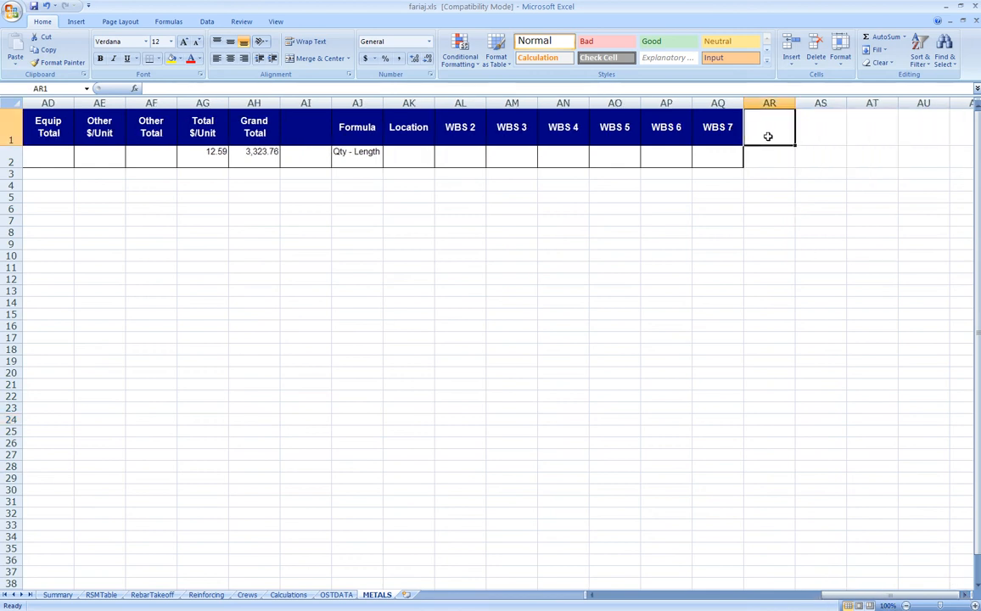
text(nOTE)
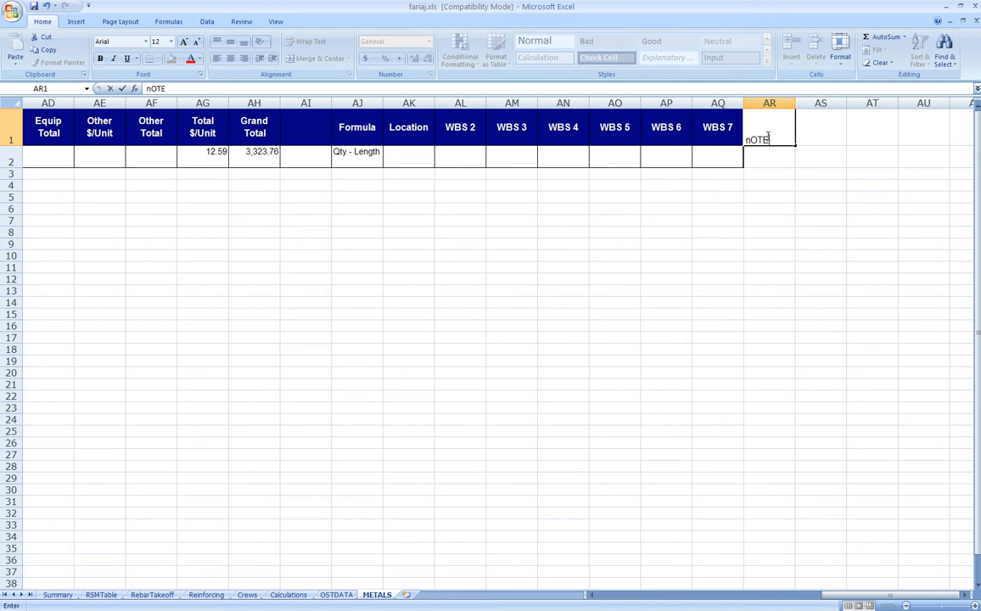
key(Return)
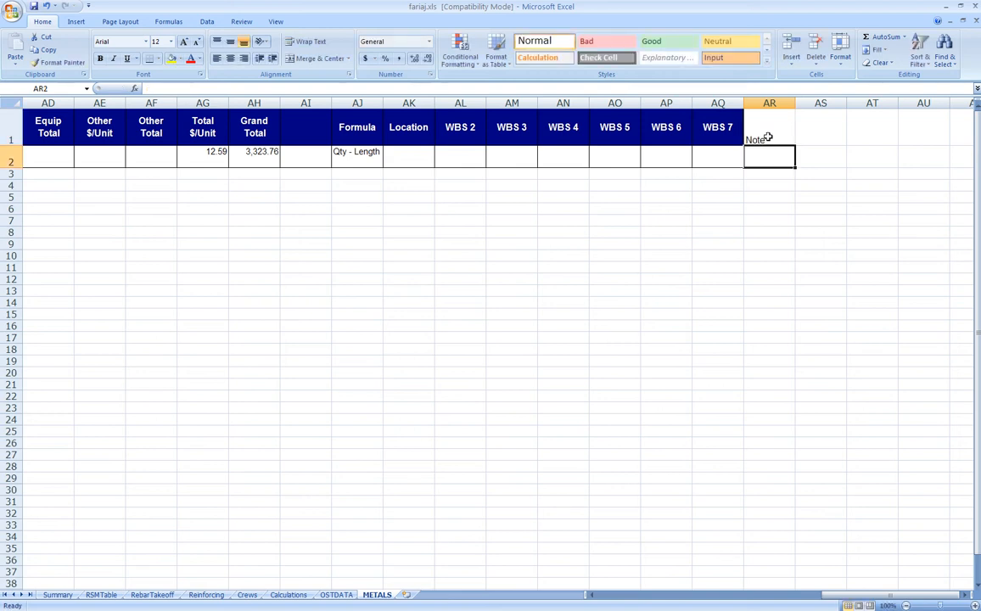
text(Co)
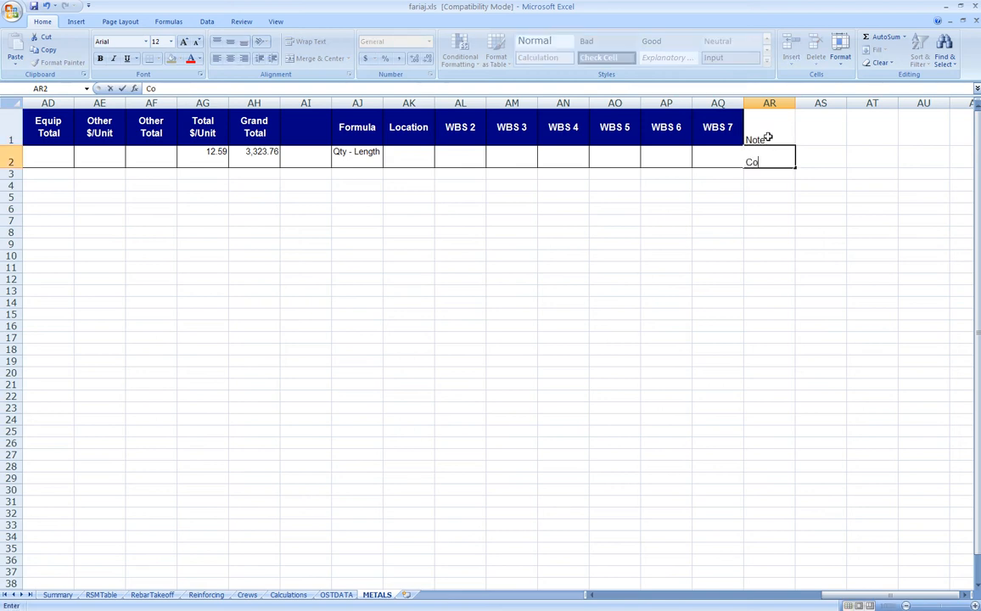
text(st from Winest)
key(ctrl+Return)
key(Left)
key(Left)
key(Left)
key(Left)
key(Left)
key(Left)
key(Left)
key(Left)
key(Left)
key(Left)
key(Left)
key(Left)
key(Left)
key(Left)
key(Left)
key(Left)
key(Left)
key(Left)
key(Left)
key(Left)
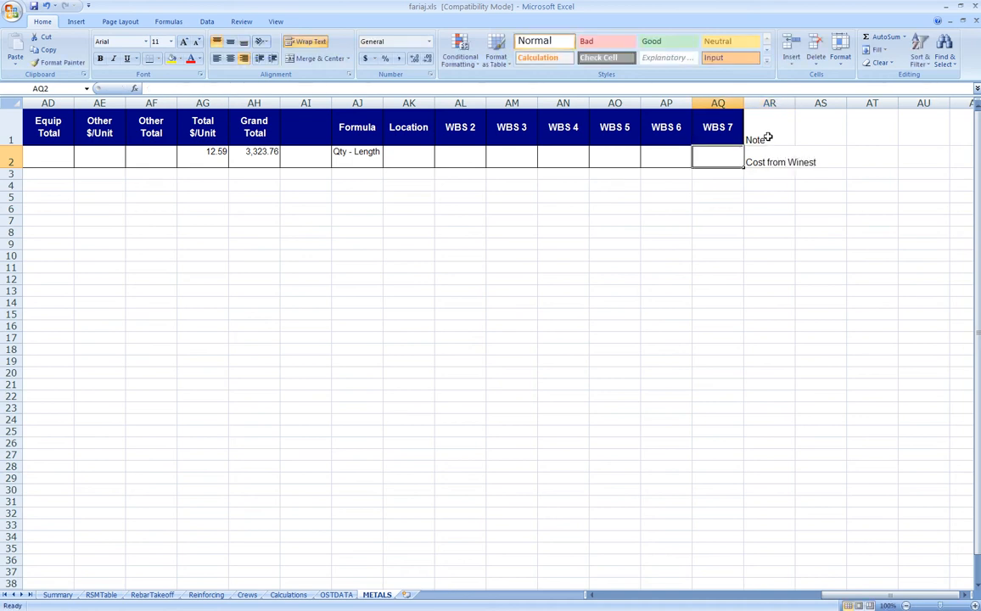
key(Left)
key(Left)
key(Left)
key(Left)
key(Left)
key(Left)
key(Left)
key(Left)
key(Left)
key(Left)
key(Left)
key(Left)
key(Left)
key(Left)
key(Left)
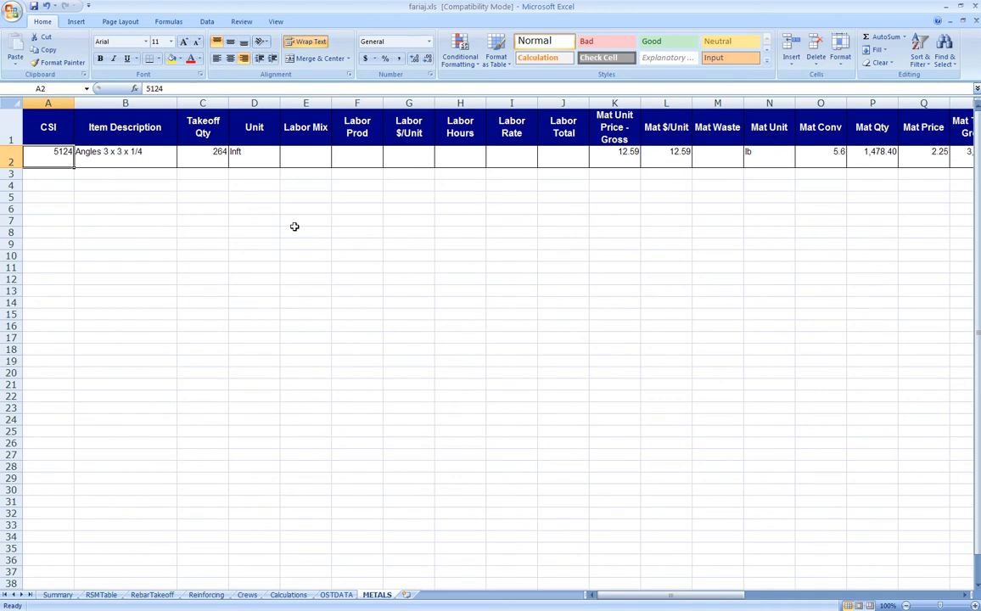
Save fariaj.xls despite the compatibility warning, close Excel, and minimise WinEst
click(33, 7)
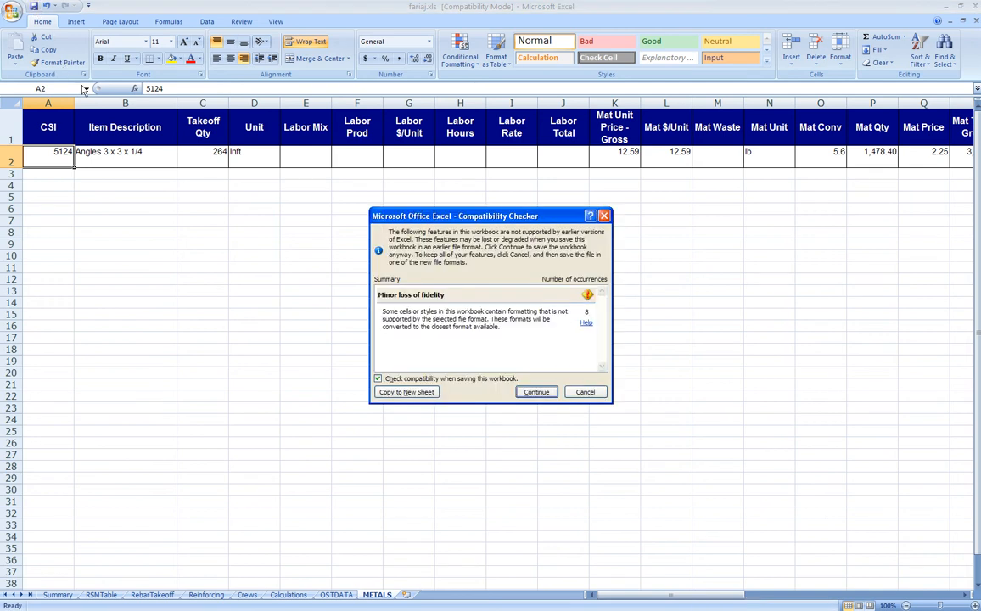
click(538, 393)
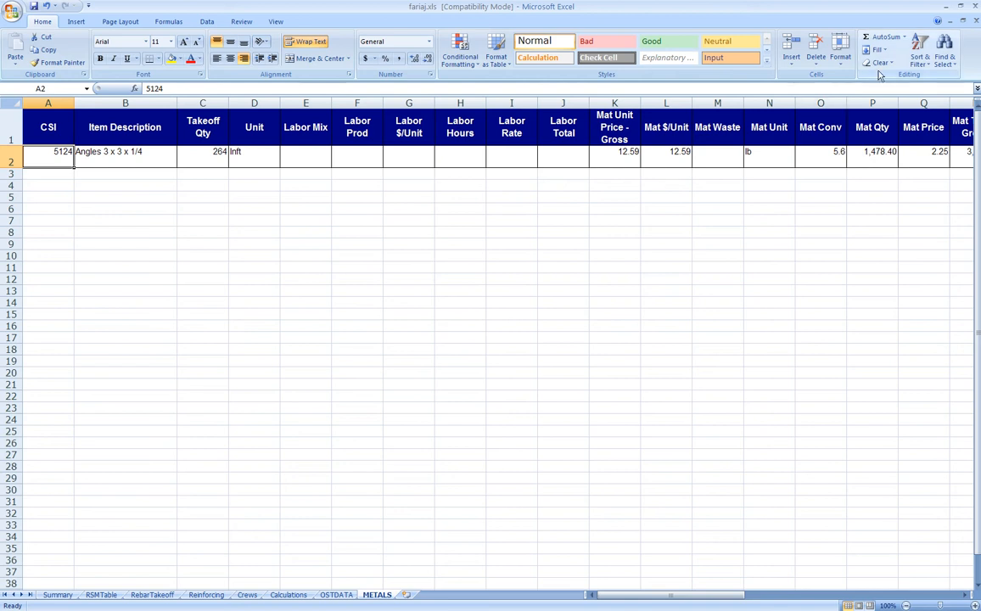
click(976, 11)
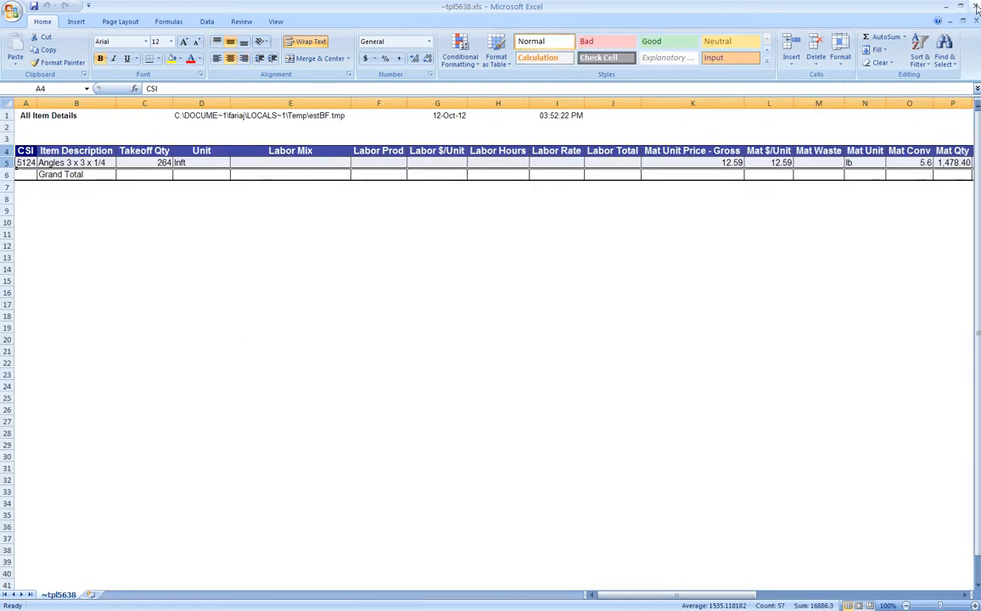
click(976, 6)
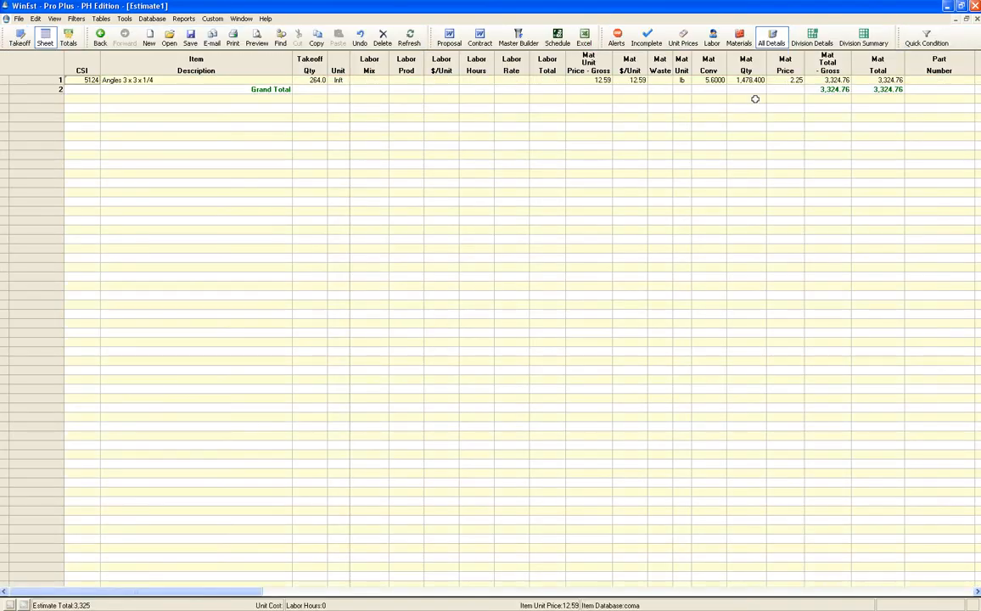
click(946, 6)
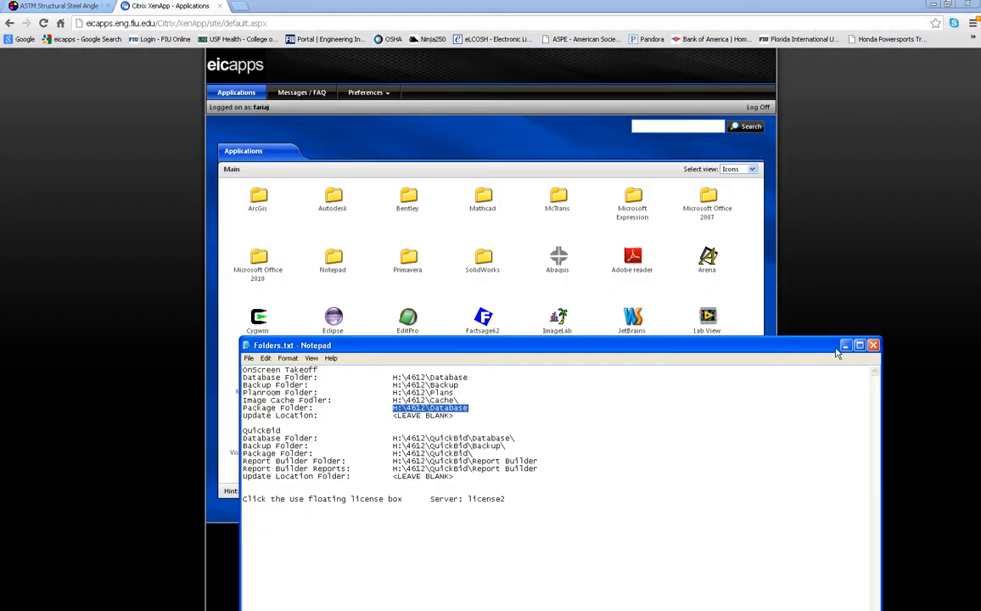
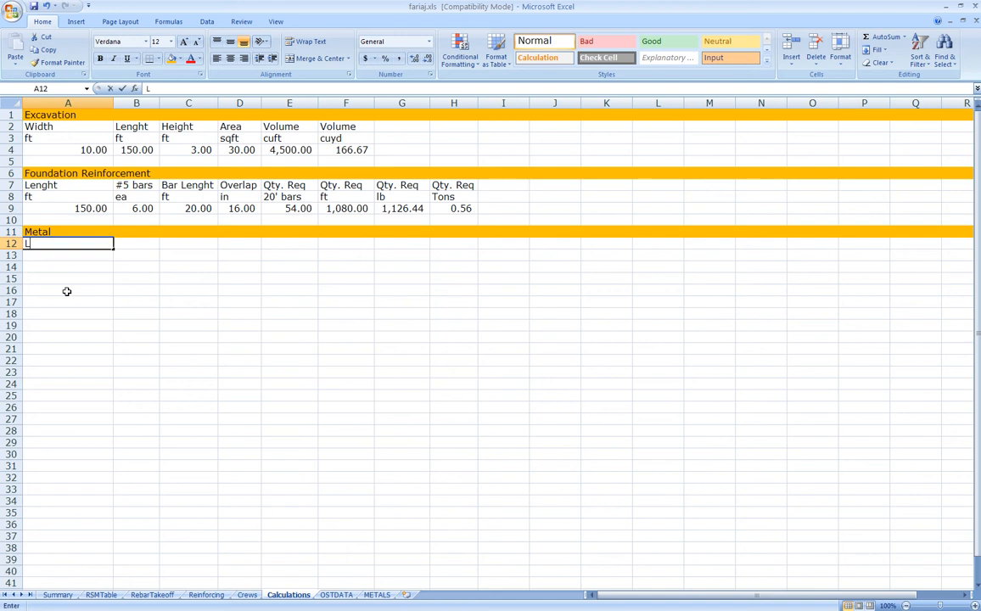
Enter the Lenght (ft) and weight /lf (lb/lf) headings with their units
key(Return)
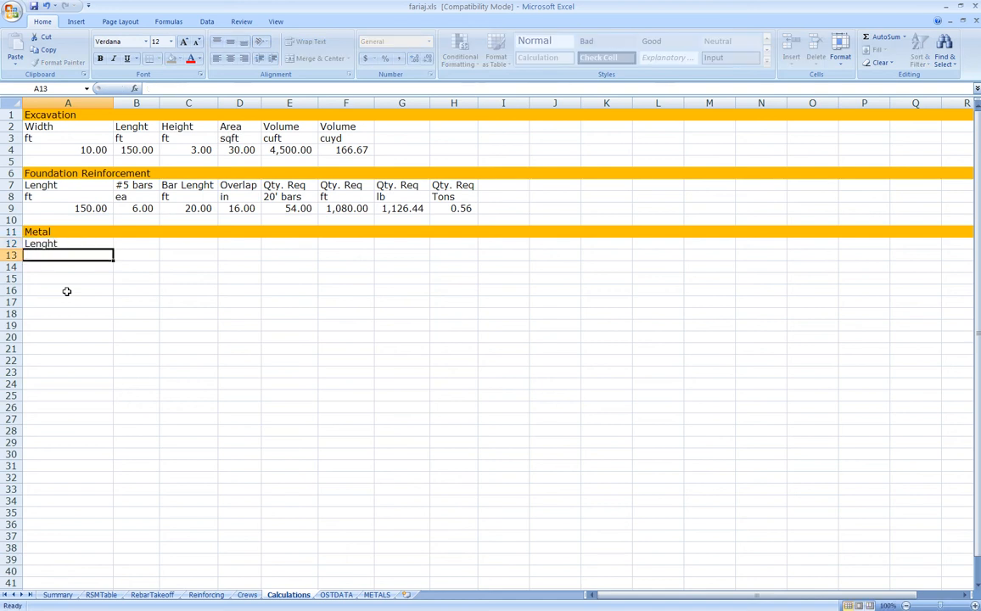
text(ft)
key(Up)
key(Right)
text(weight)
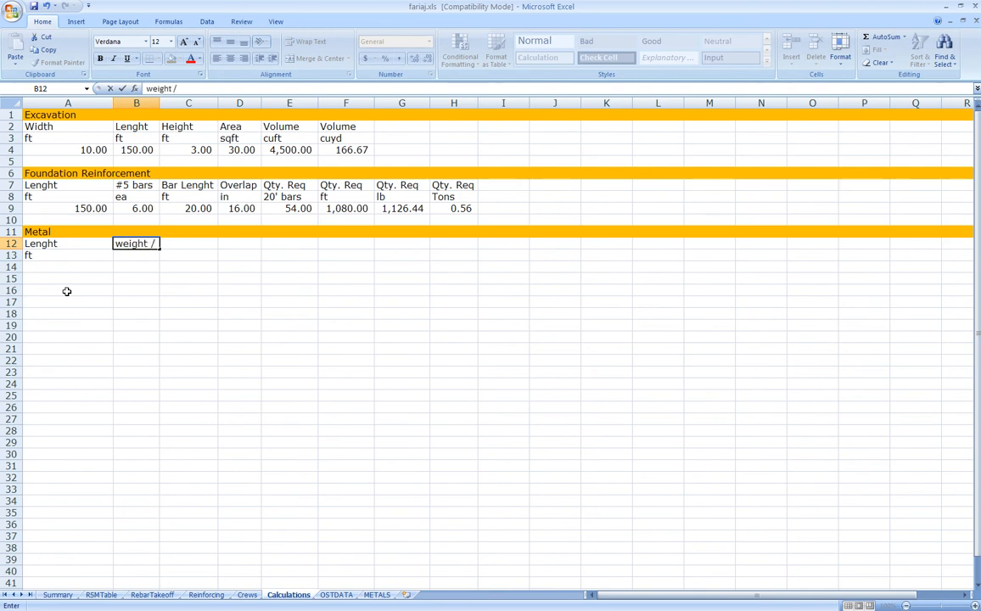
key(Return)
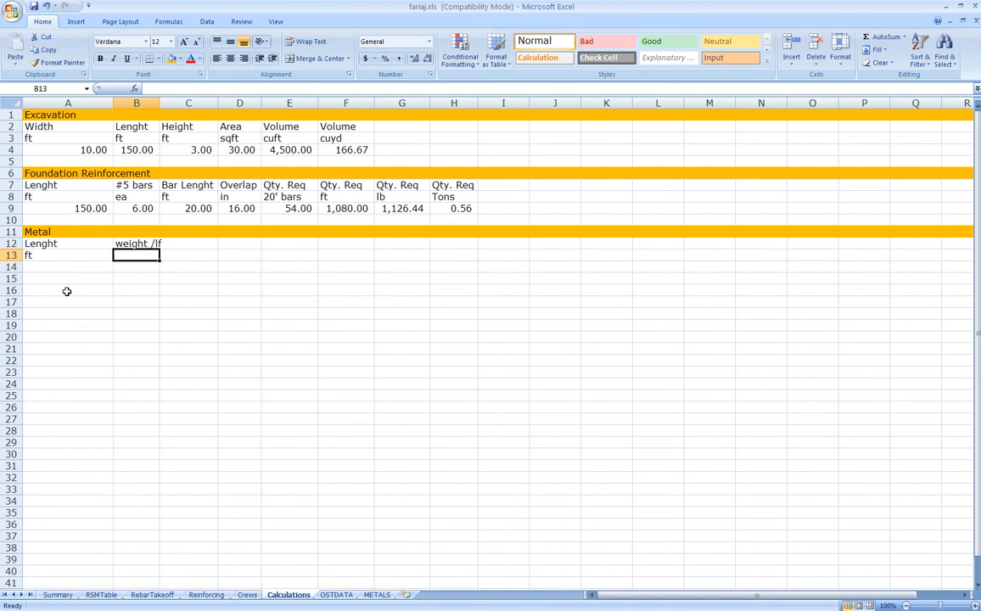
text(lb/lf)
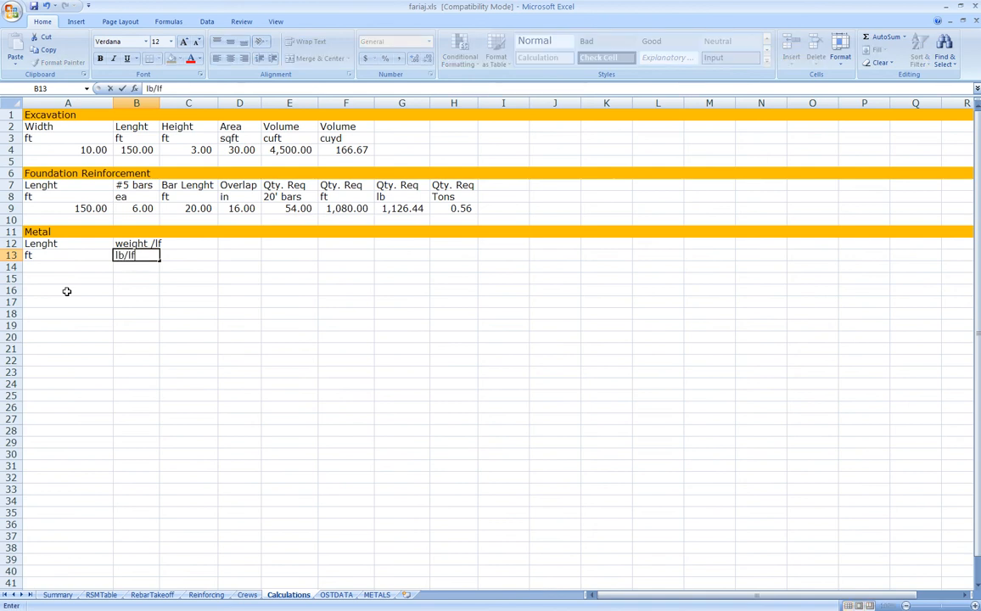
key(Tab)
key(Up)
Add the total weight heading with its lb unit, fixing the typos
text(total weigh)
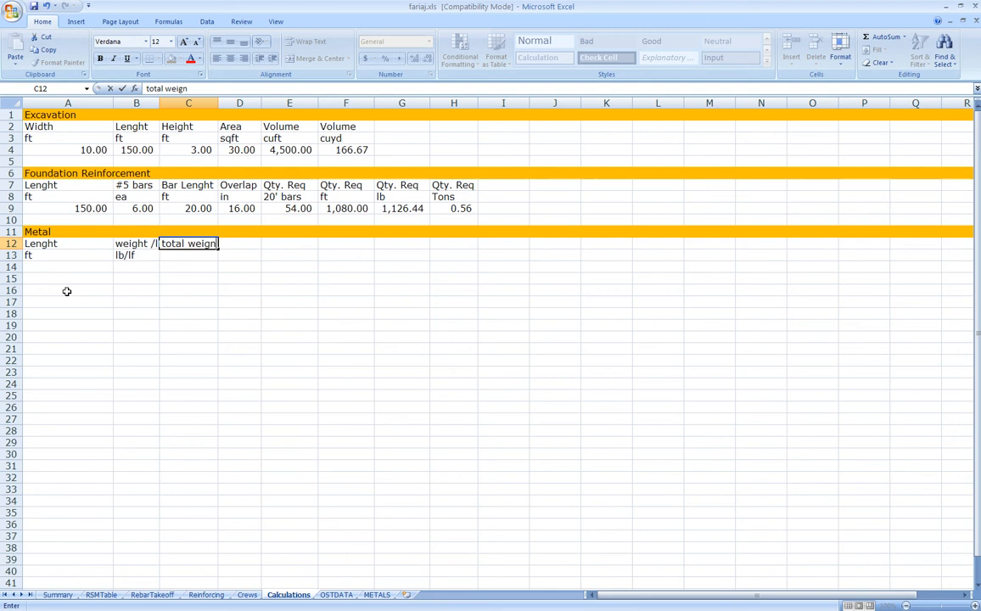
text(t)
key(Return)
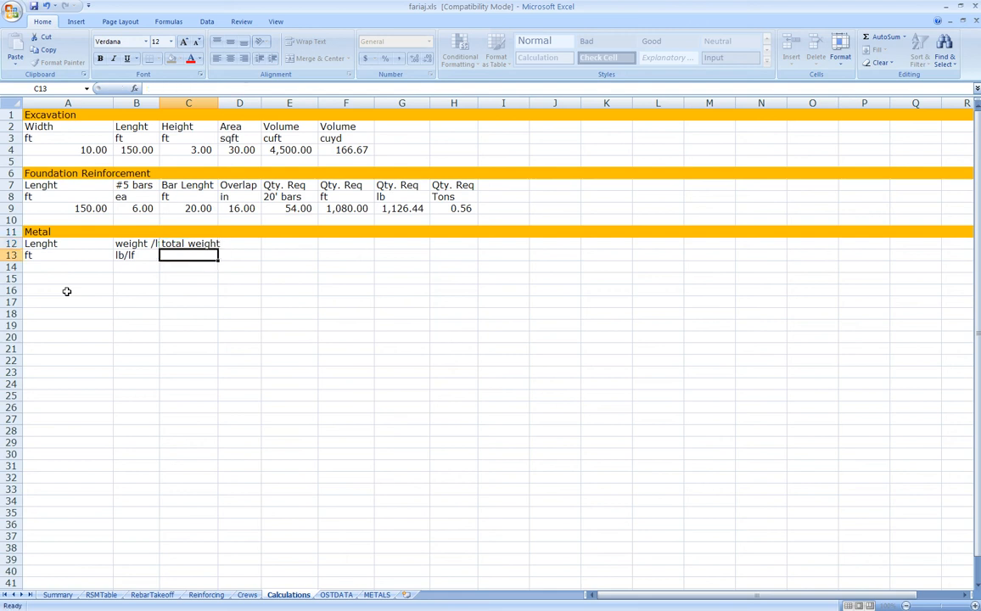
text(lb)
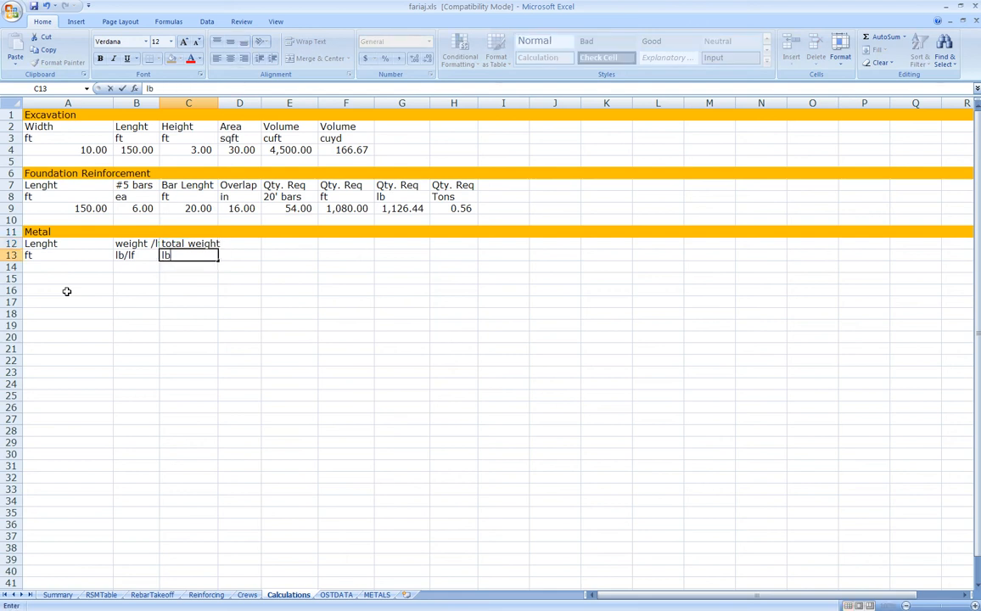
key(Return)
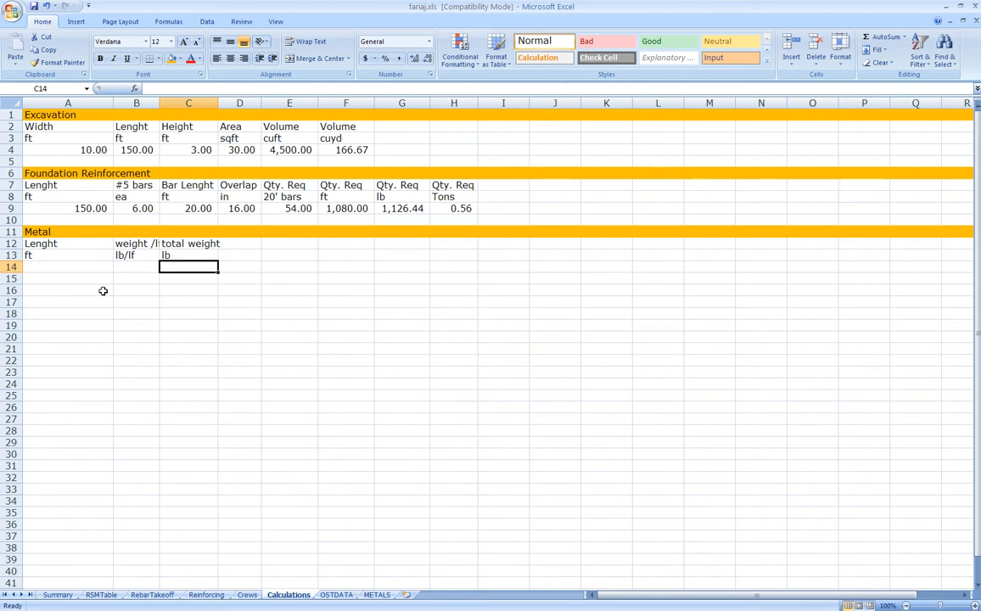
Shift the headings one column right, add Description in A12 and L3x3x1/4 in A14
drag(50, 245, 133, 264)
click(64, 246)
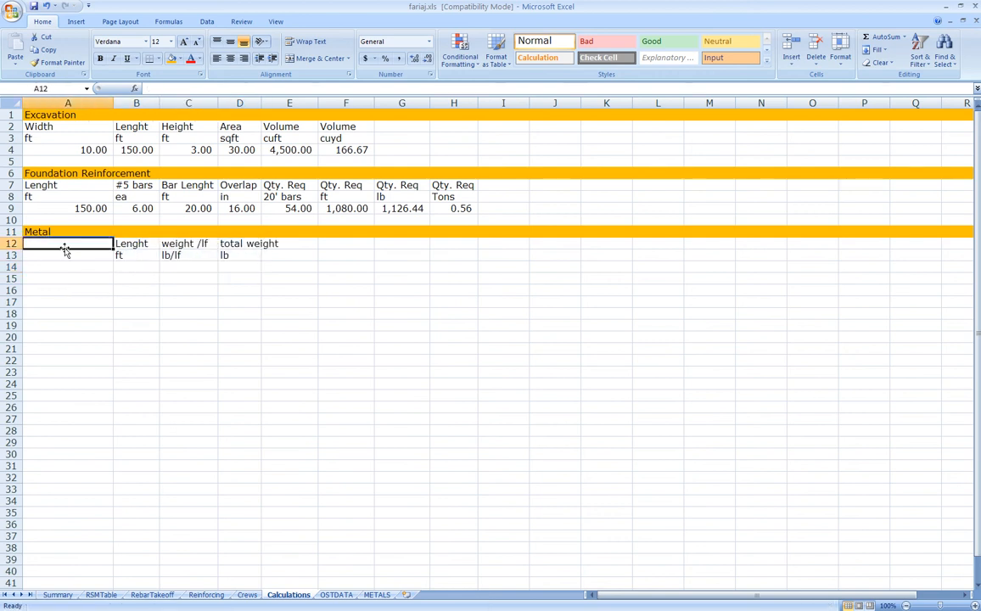
text(Description)
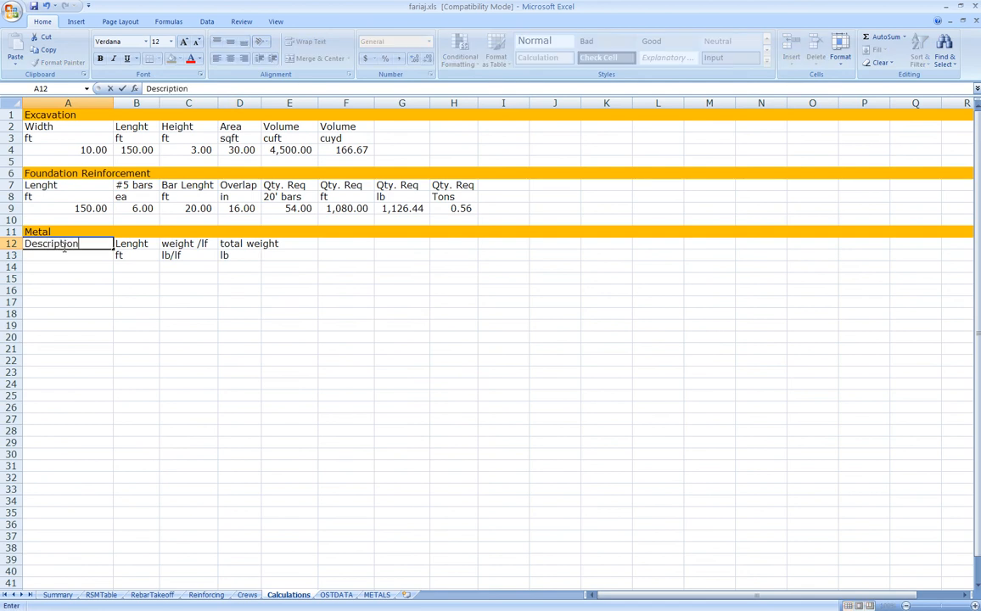
key(Return)
text(L)
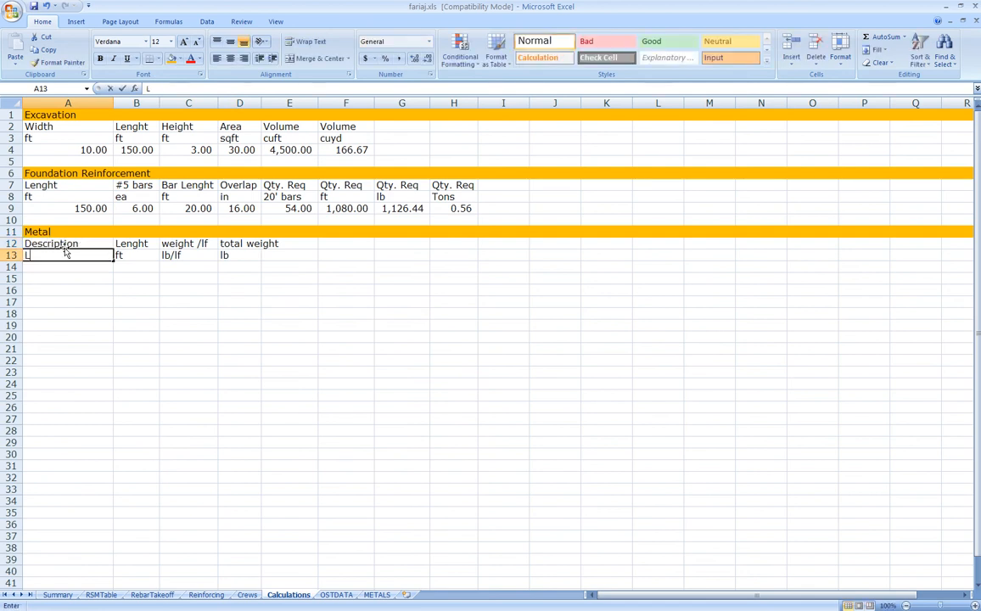
text(3x3)
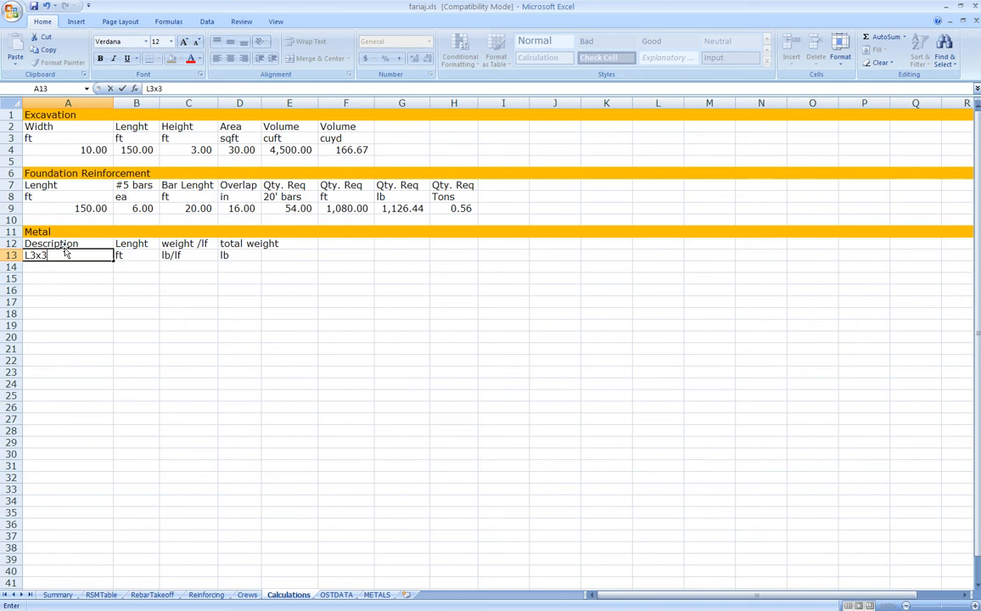
text(x1/4)
key(ctrl+Return)
drag(66, 254, 62, 266)
click(137, 266)
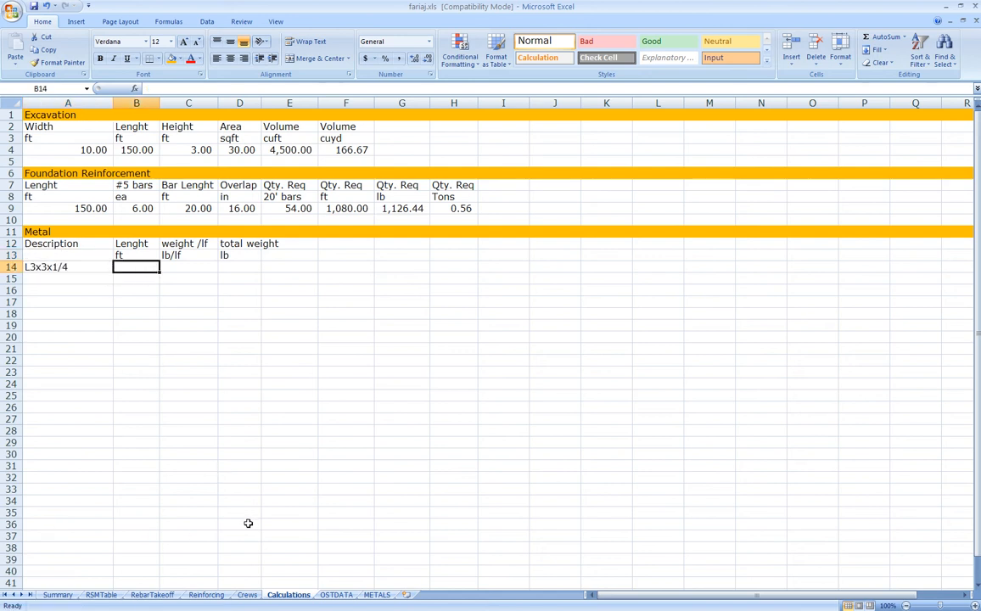
Link the L3x3x1/4 length in B14 to OSTDATA!E2 (264 ft)
text(=)
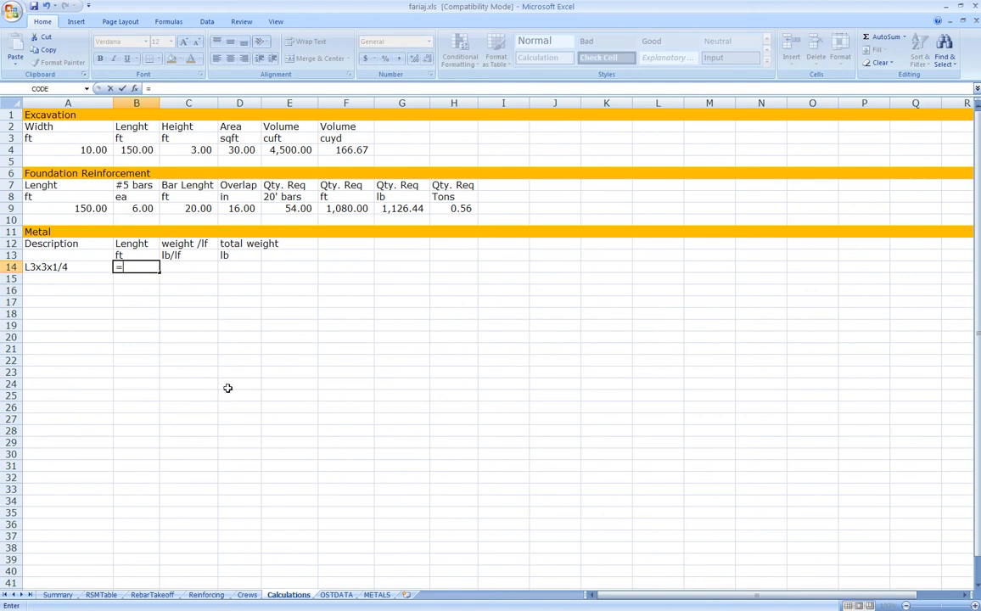
click(336, 594)
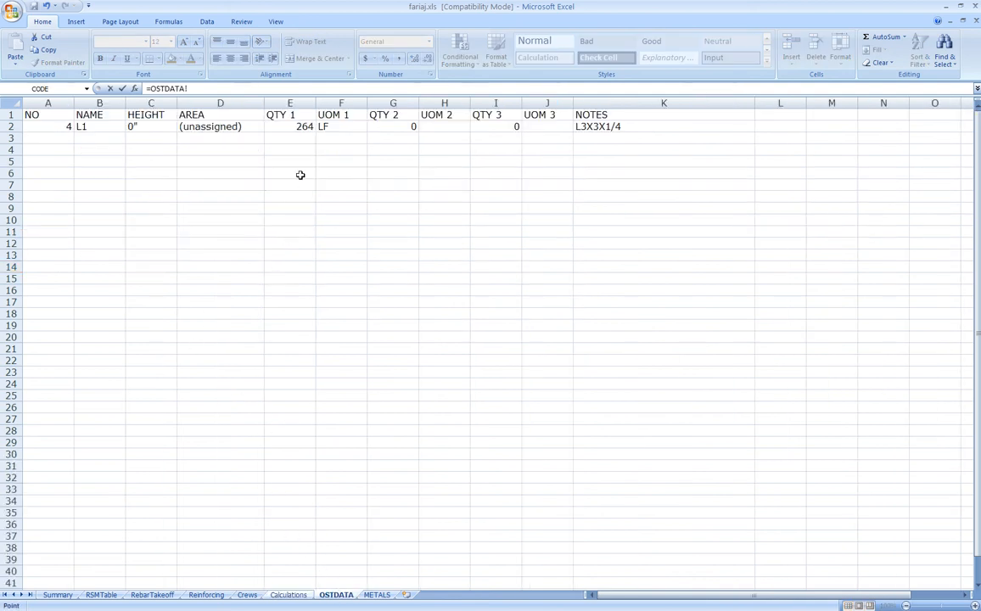
click(285, 126)
key(Return)
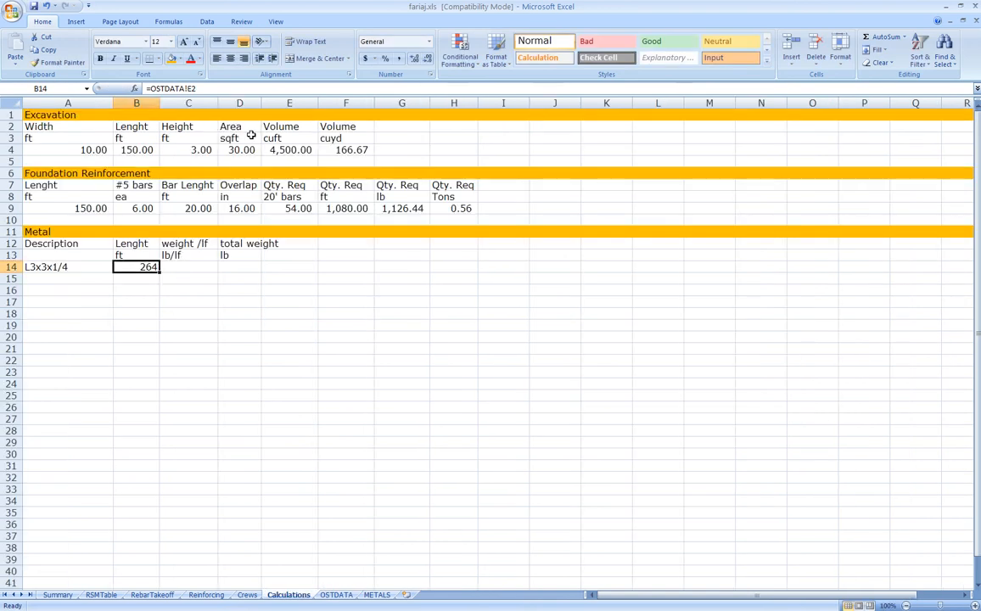
Enter the 4.9 lb/lf weight from the steel angle properties slide in C14
click(190, 265)
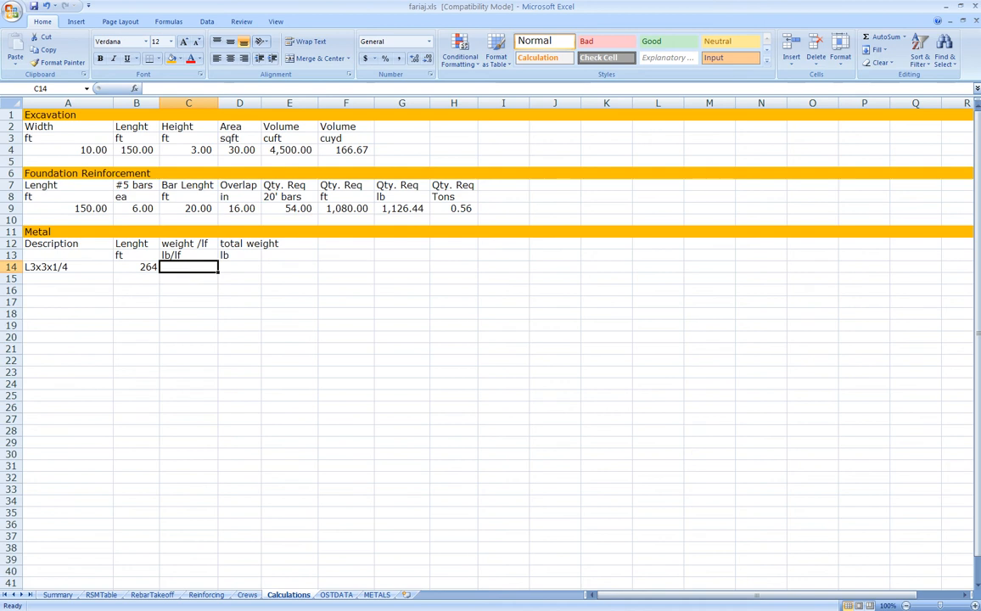
key(alt+Tab)
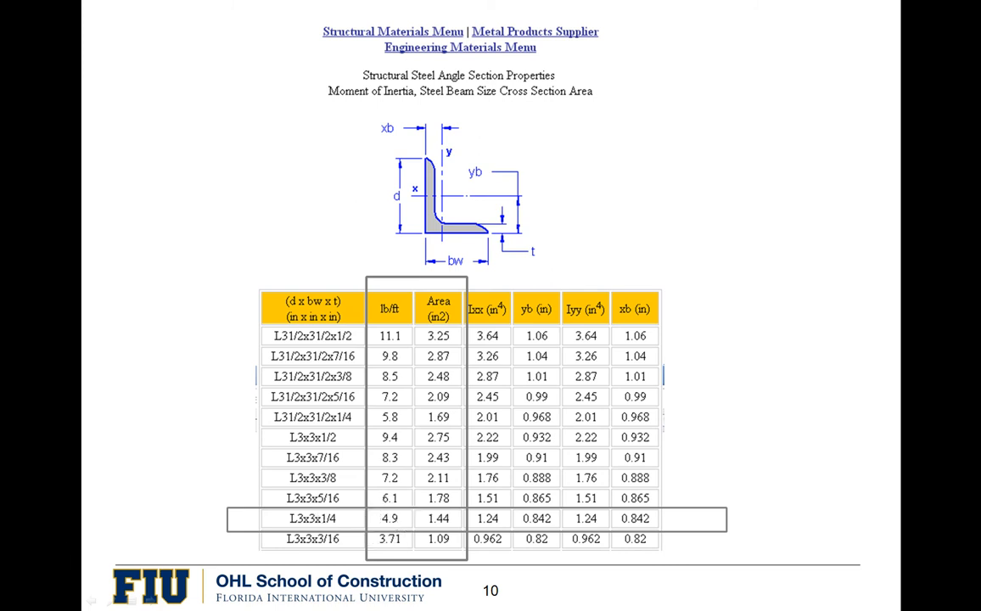
key(alt+Tab)
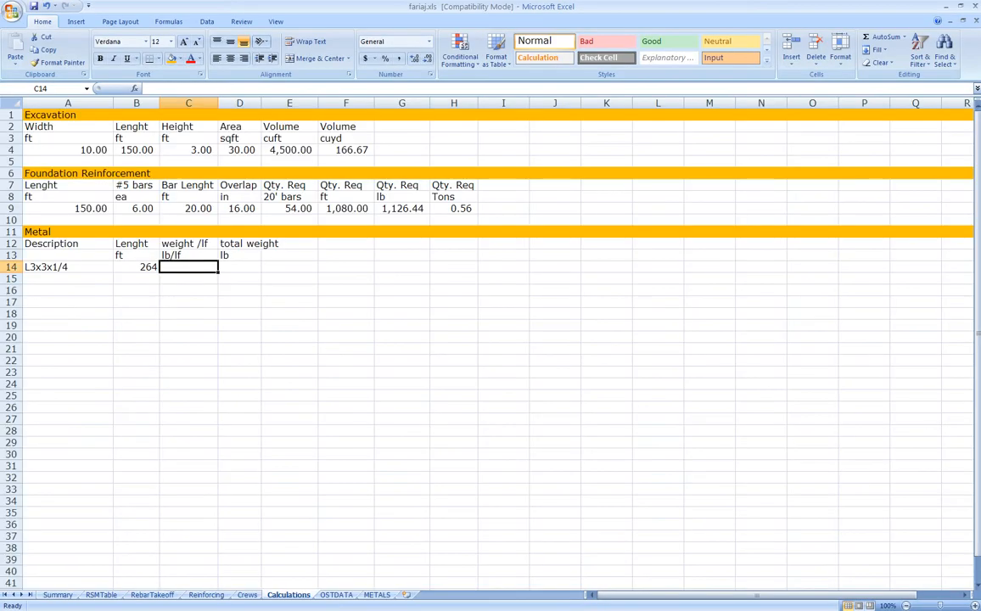
text(4.9)
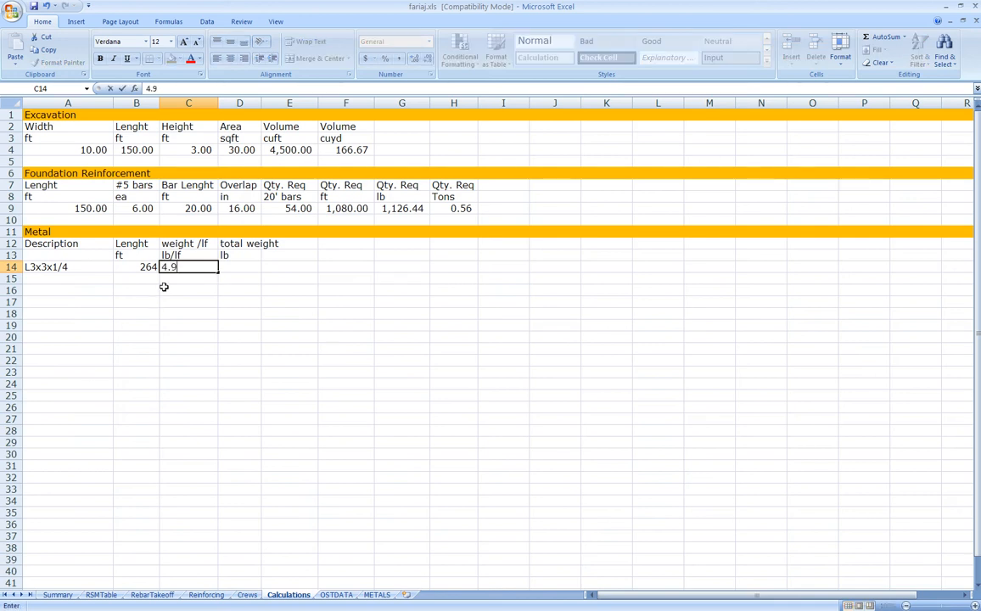
key(Tab)
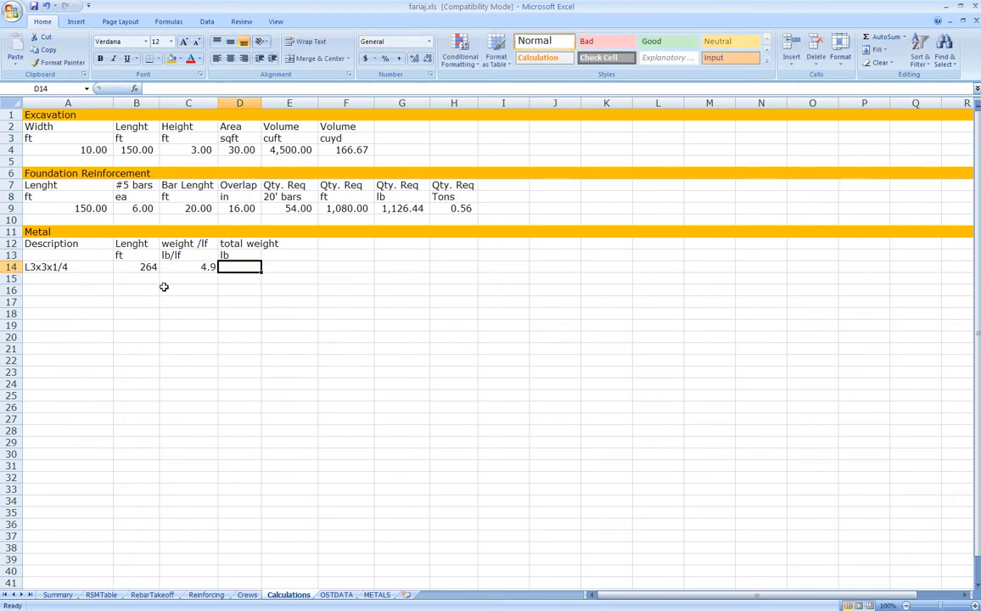
Compute total weight in D14 as =B14*C14 and apply Comma Style
text(=)
key(Left)
key(Left)
text(*)
key(Left)
key(ctrl+Return)
click(399, 59)
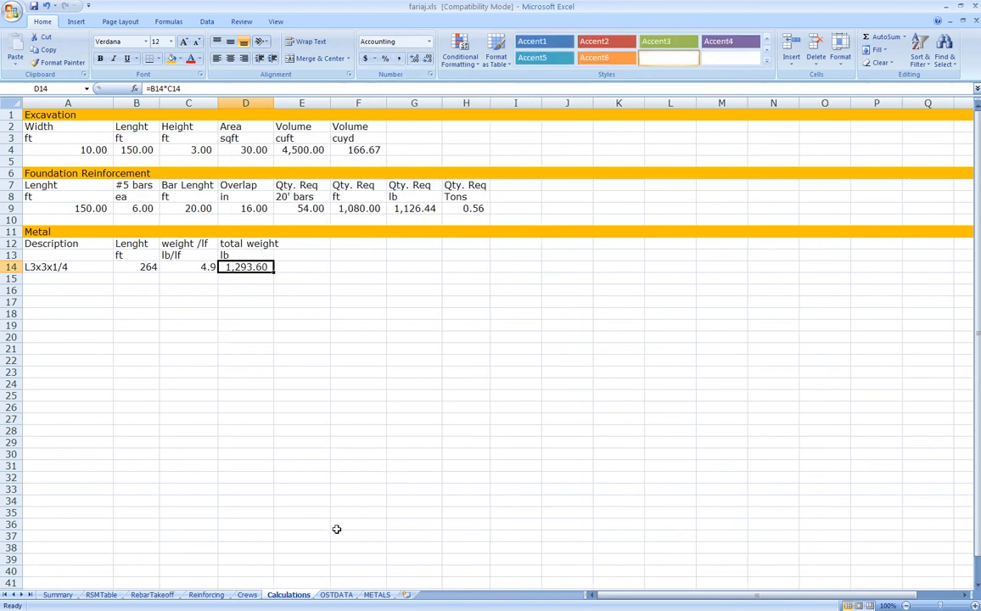
click(377, 595)
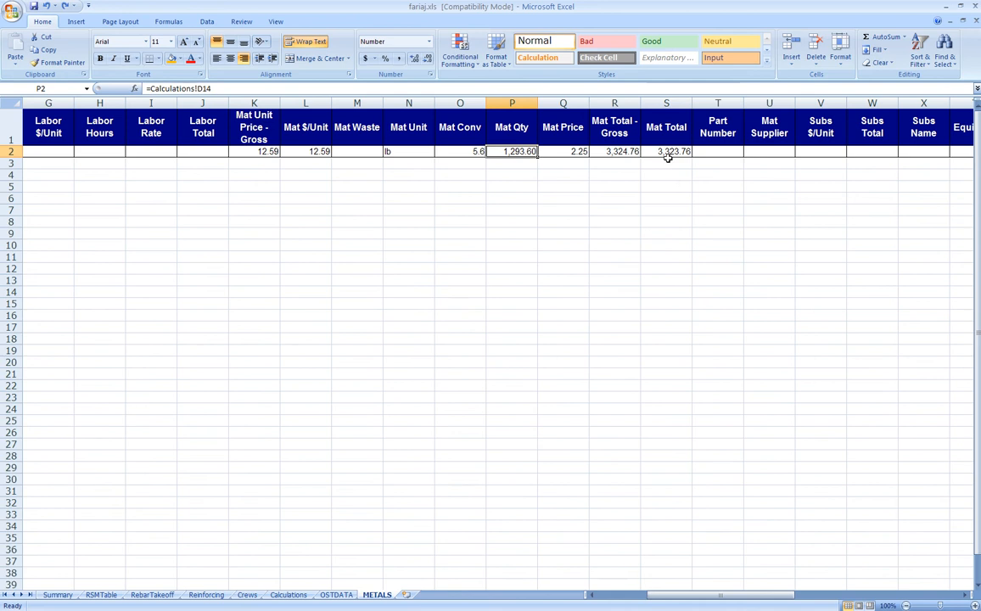
click(340, 596)
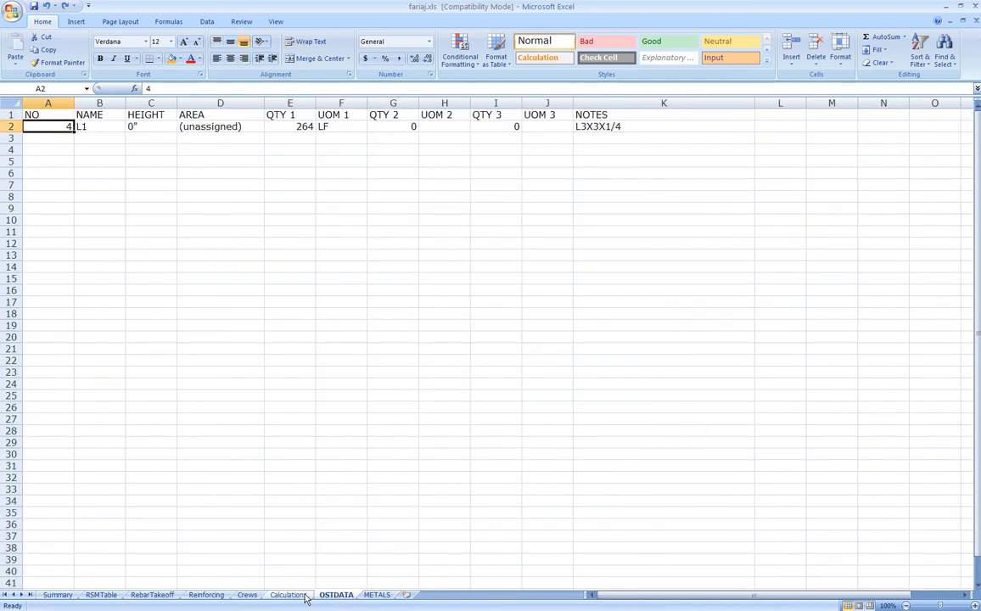
click(296, 596)
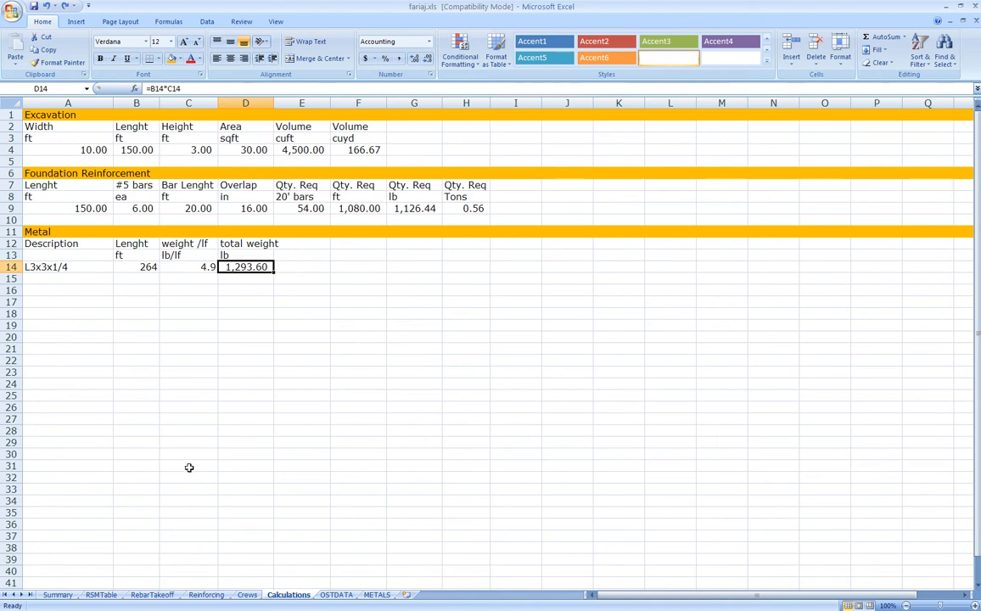
key(alt+Tab)
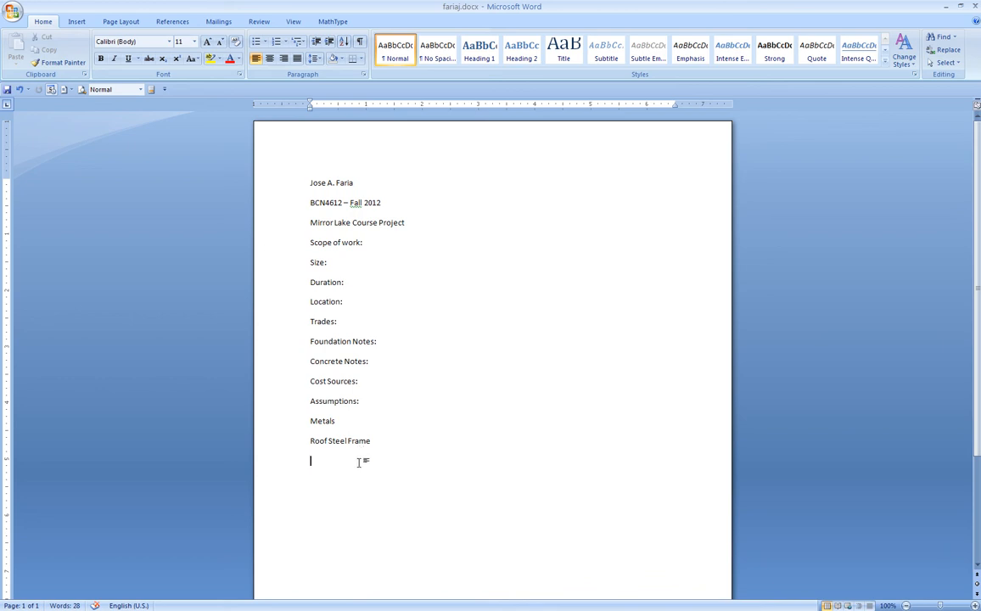
Note the L3x3x1/4 angle was estimated materials-only in Winest, add the labor and bolts reminder, and save
text(L3x3x/1)
key(BackSpace)
key(BackSpace)
text(1/4 estimated just materials using )
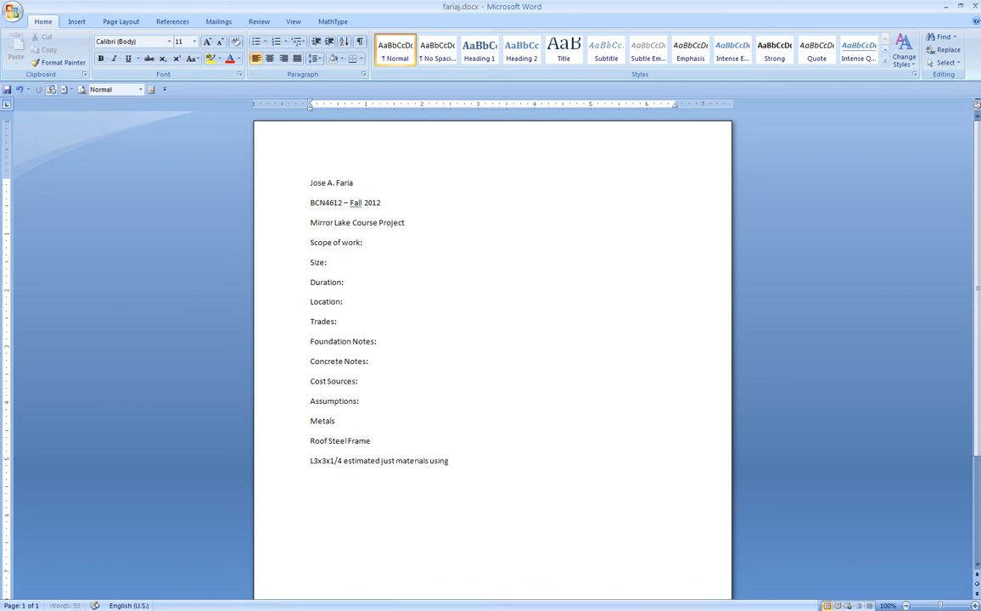
text(Winest for the angle)
key(Return)
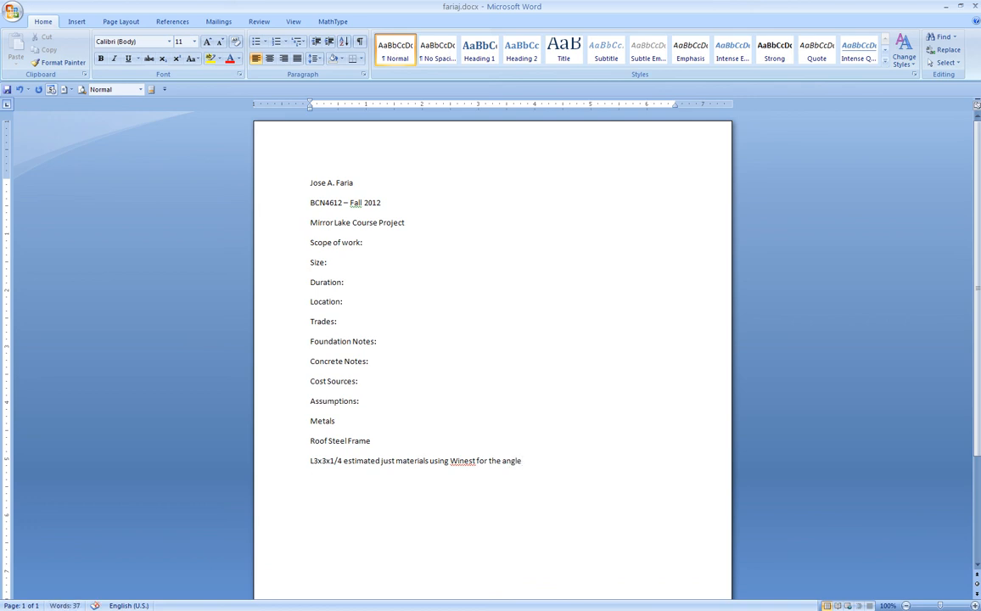
text(Need to add labor cost and bolts)
click(7, 89)
Close Word, then close Excel and save the workbook changes
click(974, 6)
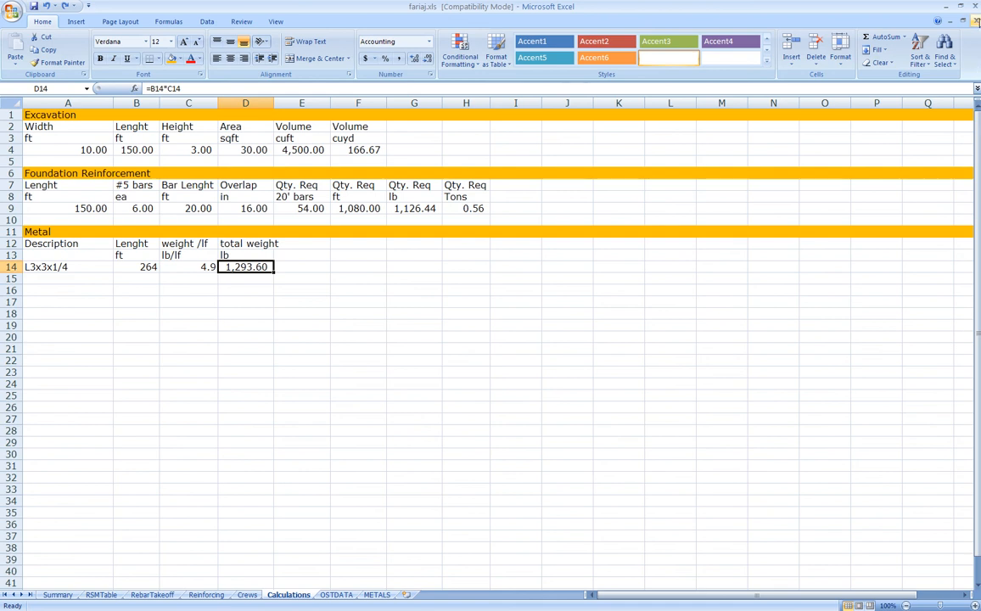
click(974, 6)
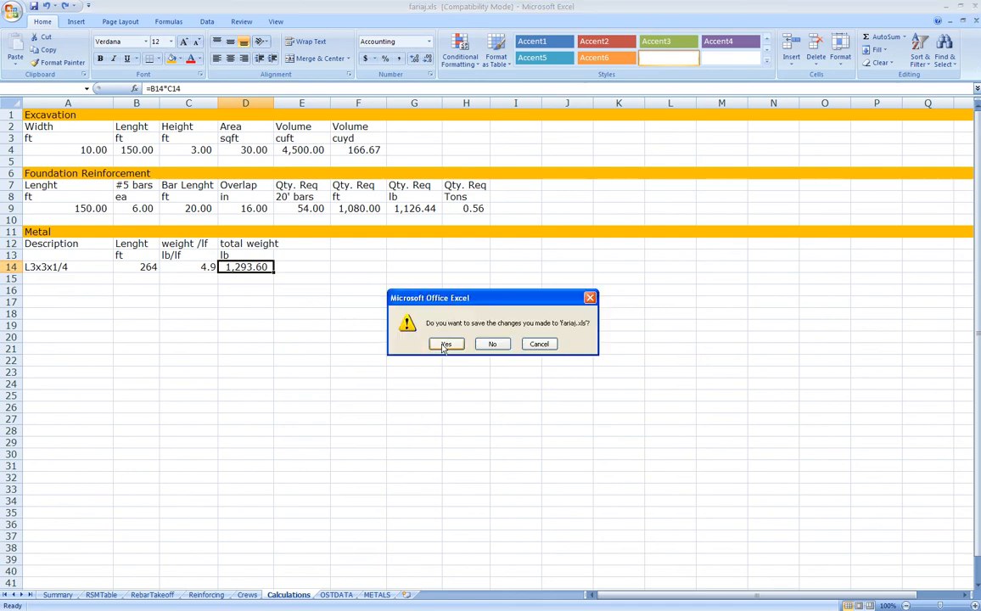
click(446, 344)
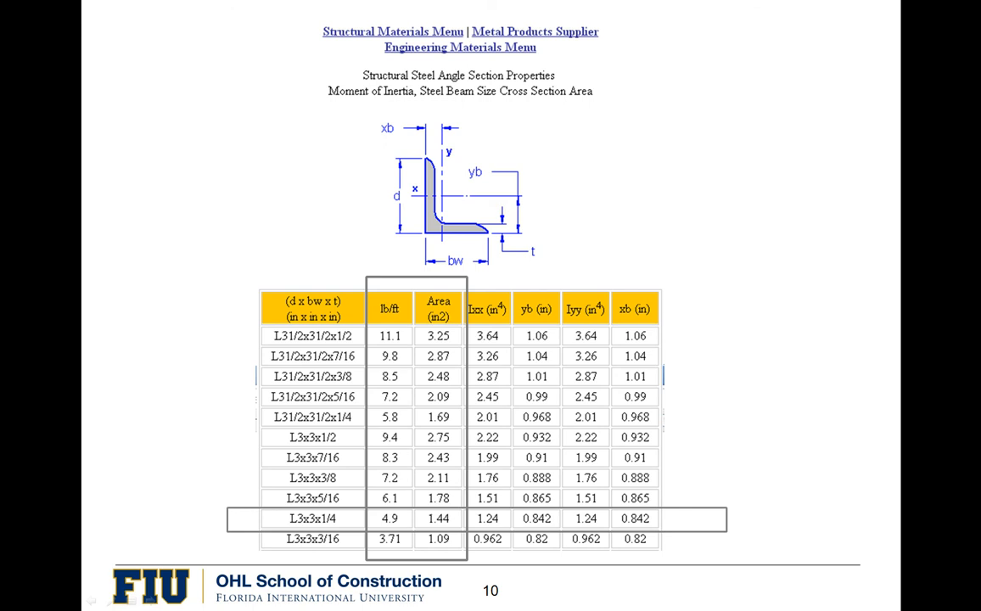
In the browser, go through Content to Course Project and open the Remote access server link
key(alt+Tab)
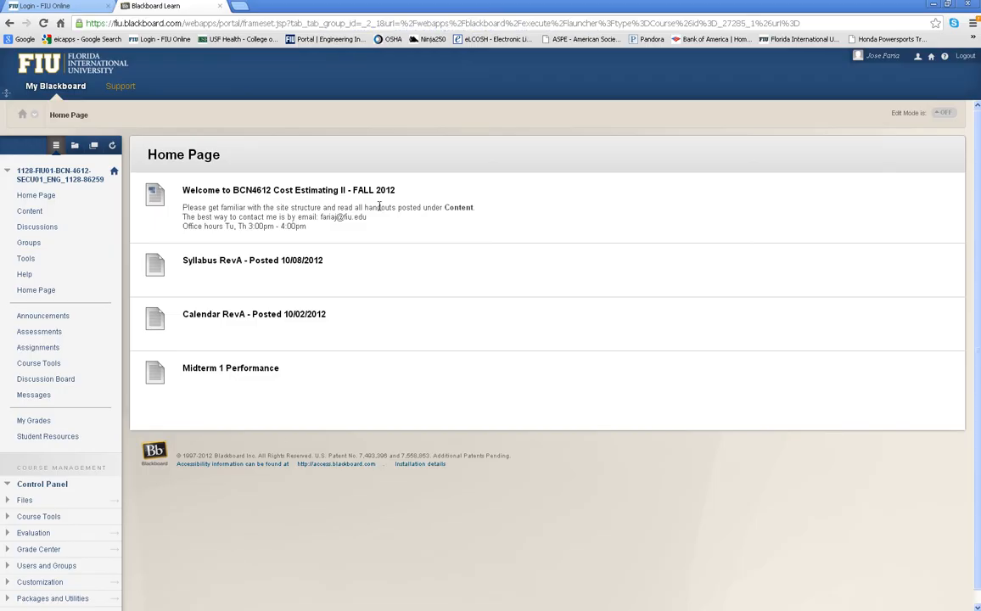
click(113, 173)
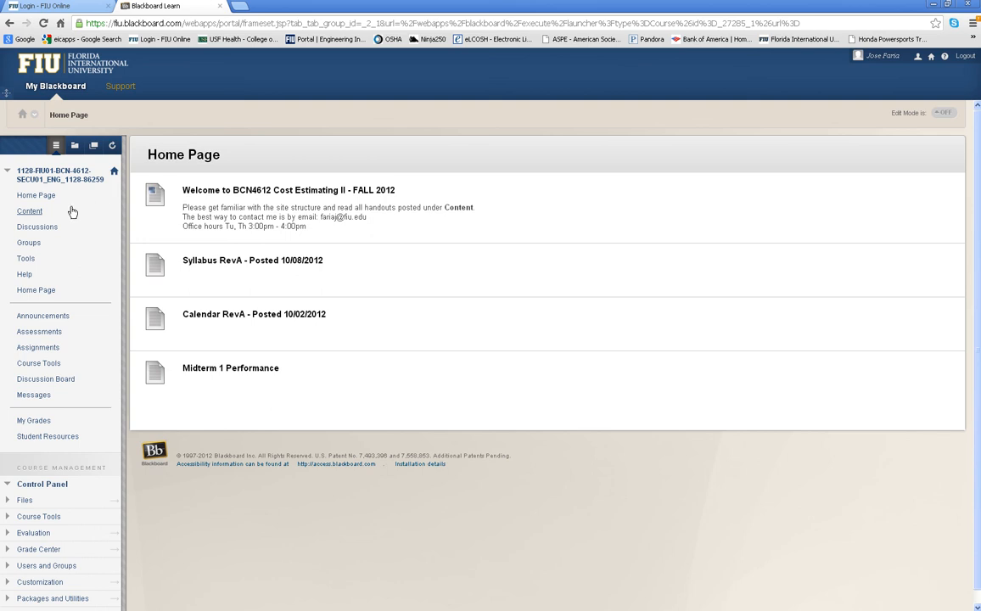
click(36, 215)
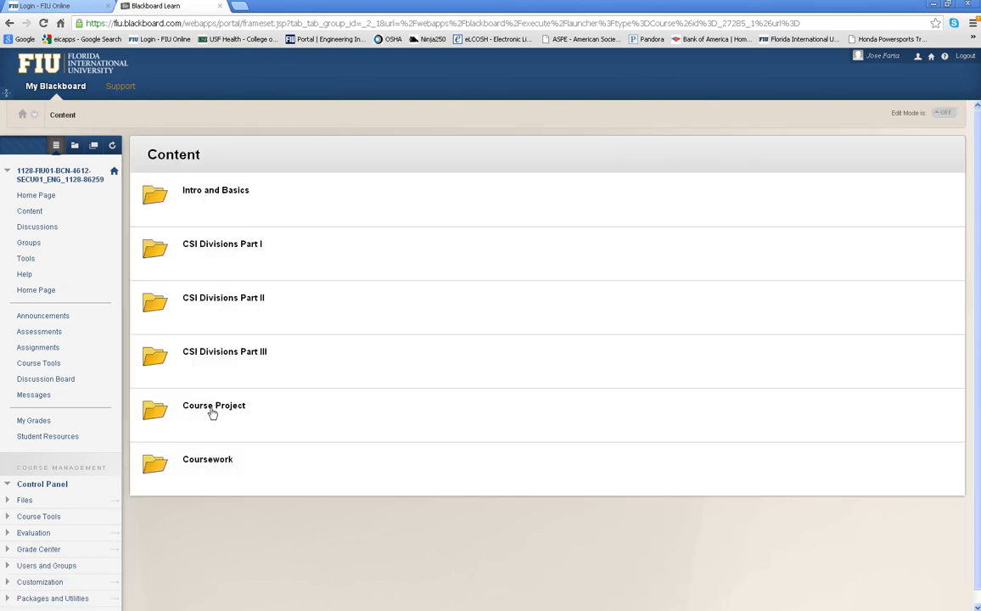
click(212, 409)
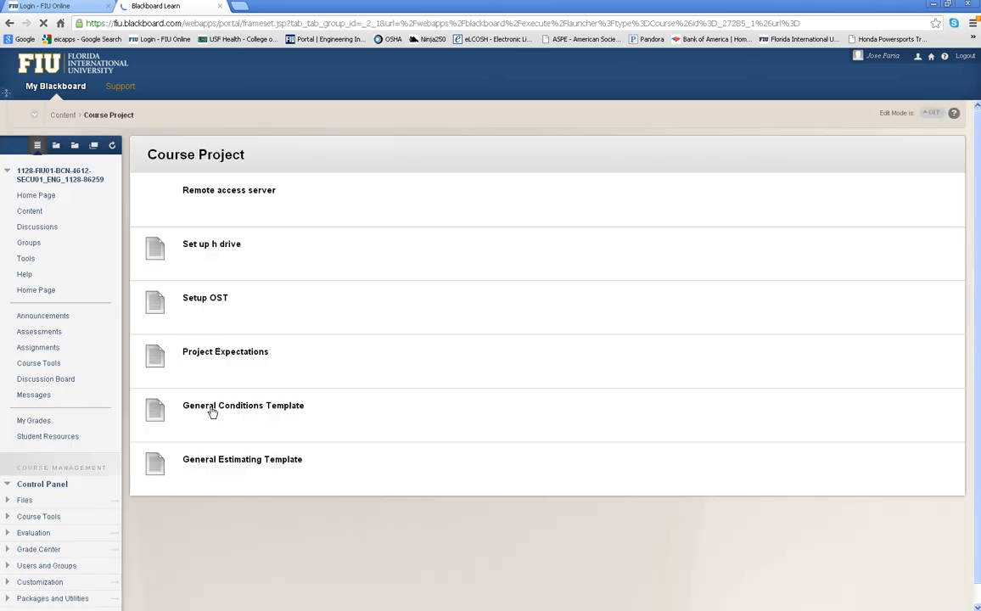
click(212, 195)
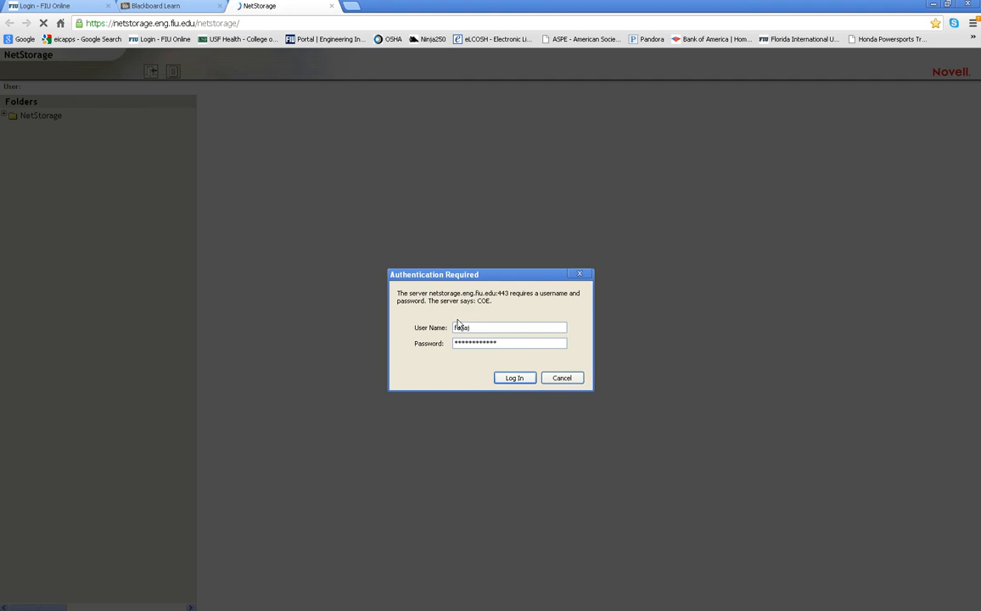
Submit the prefilled user name and password to sign in to NetStorage
key(Return)
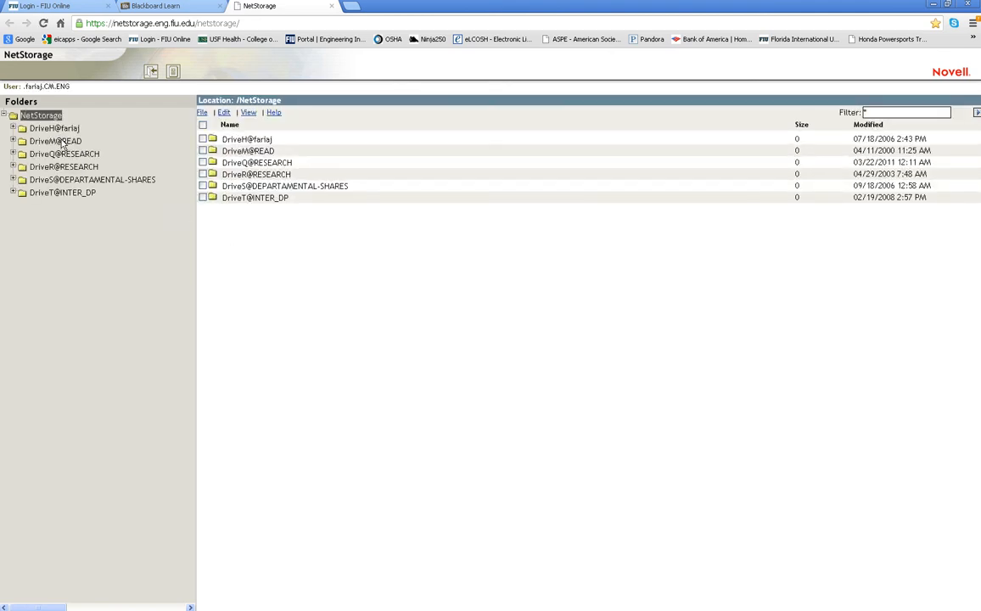
Download fariaj.mdb from DriveH/4612/Database and show all browser downloads
click(12, 128)
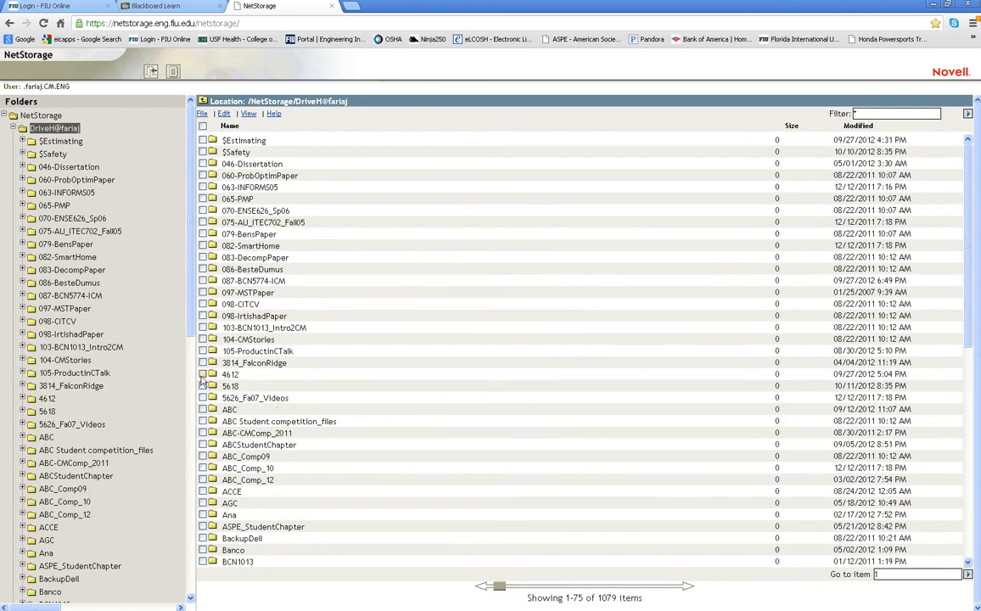
click(43, 399)
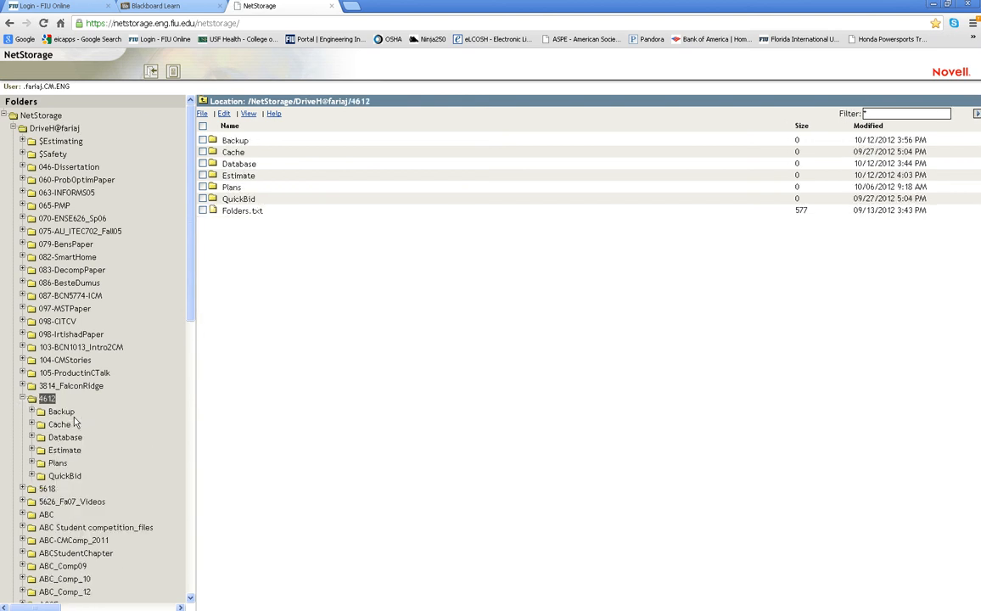
click(51, 437)
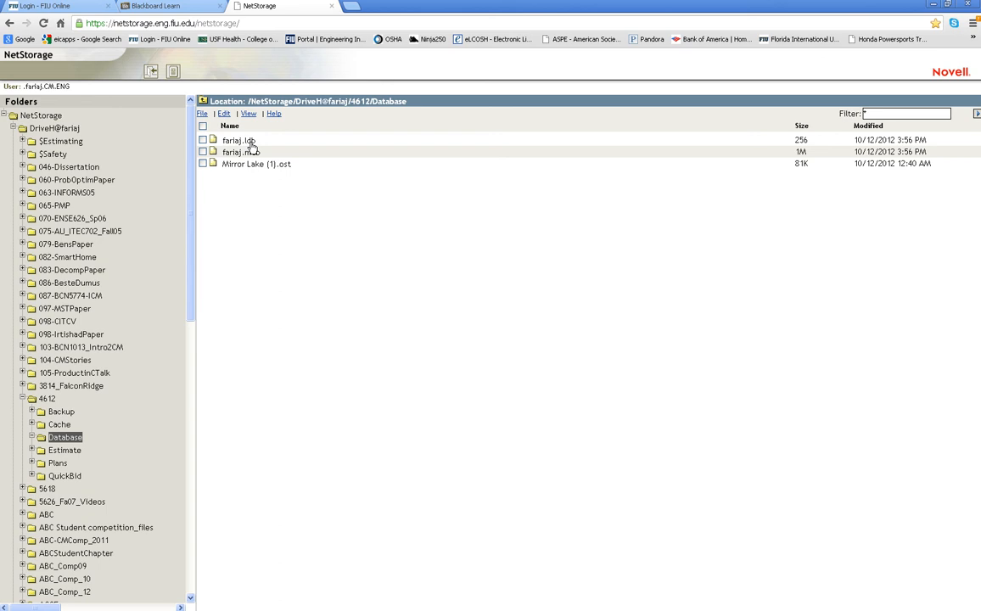
click(203, 152)
click(202, 114)
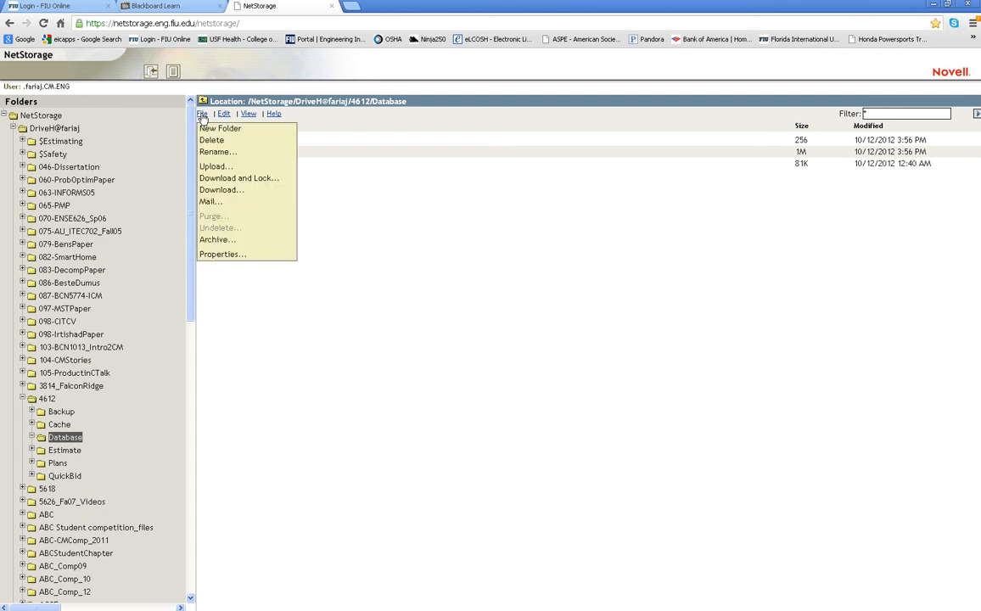
click(236, 192)
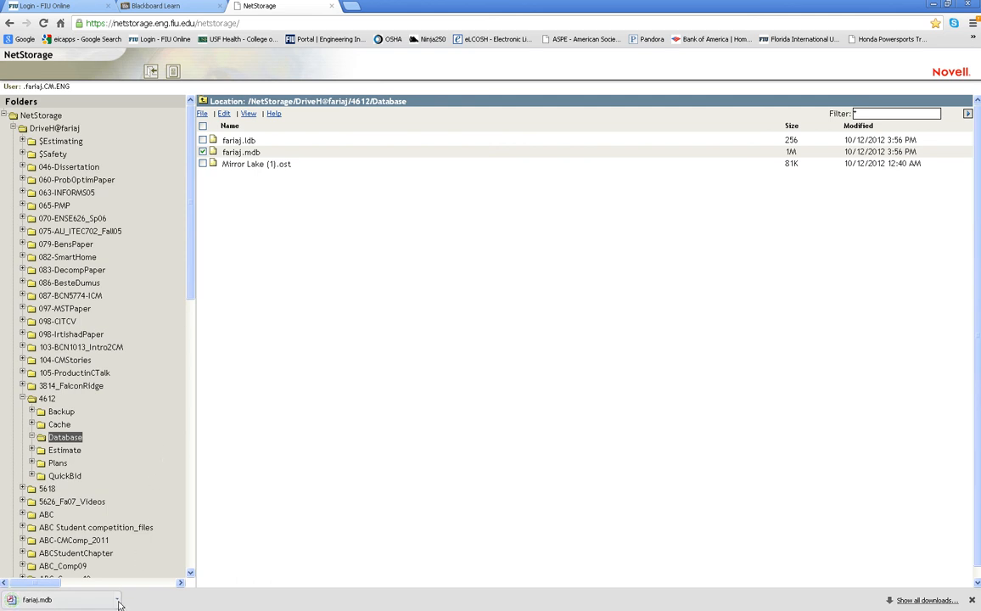
click(926, 600)
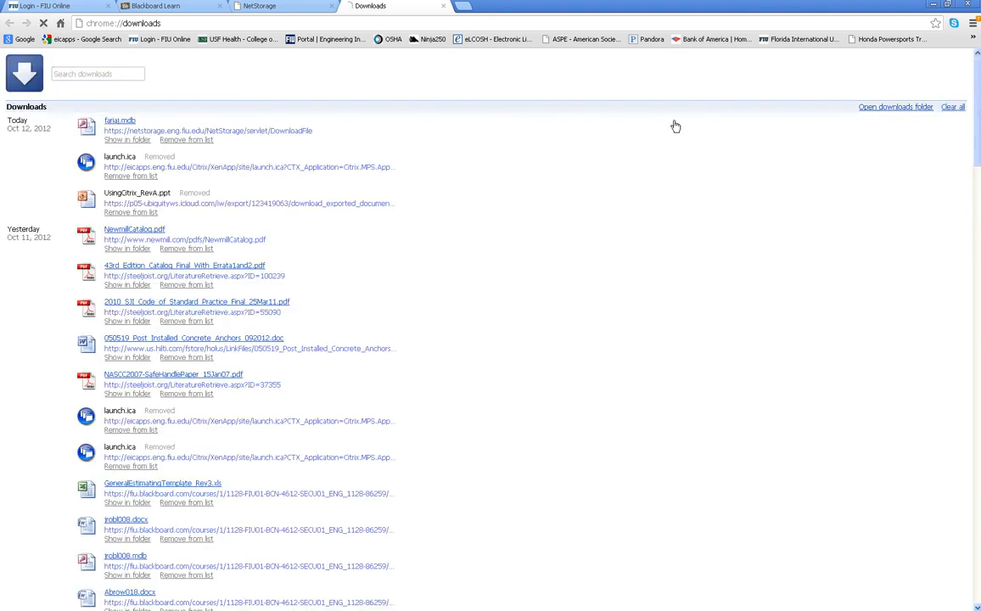
click(126, 140)
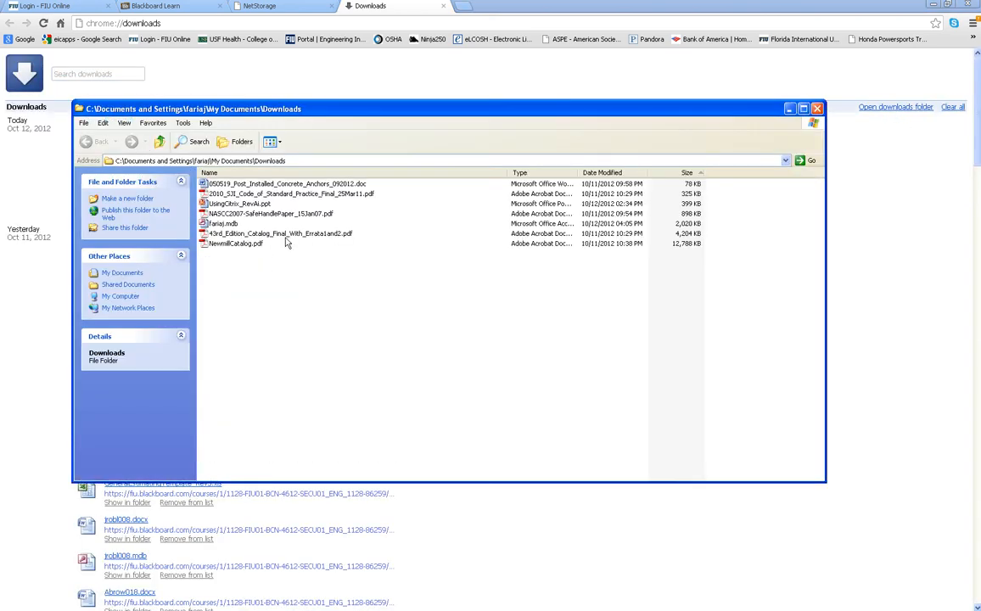
click(224, 225)
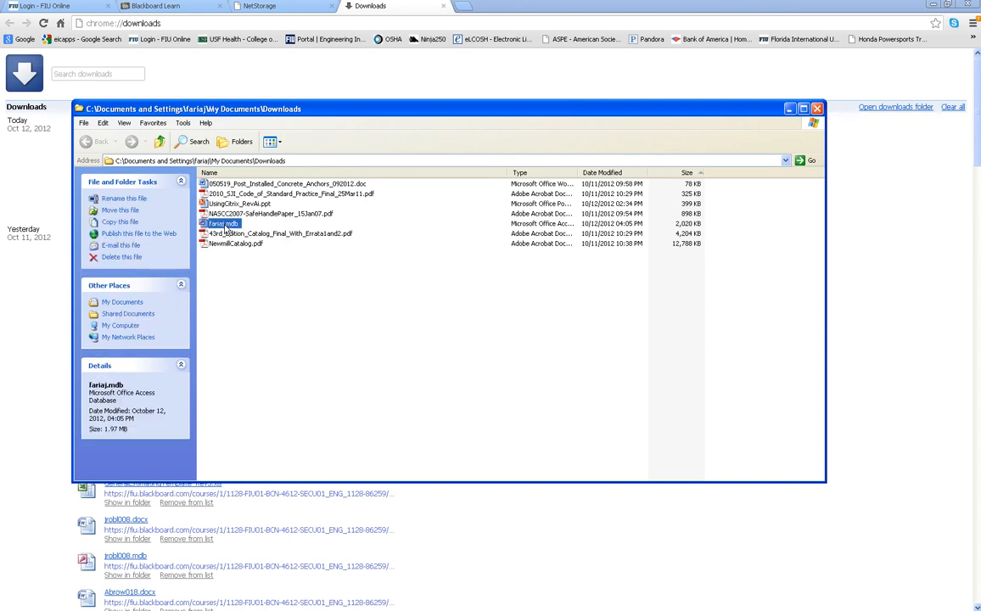
click(790, 112)
click(166, 7)
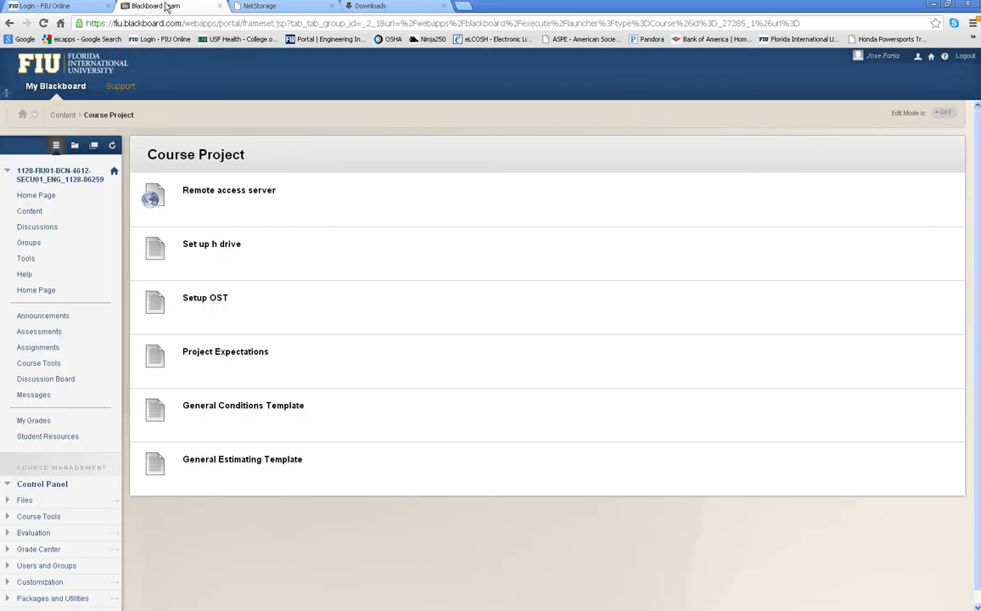
From Assignments, open the LW120911 upload page and enter 'Please see attached files' as the submission text
click(40, 350)
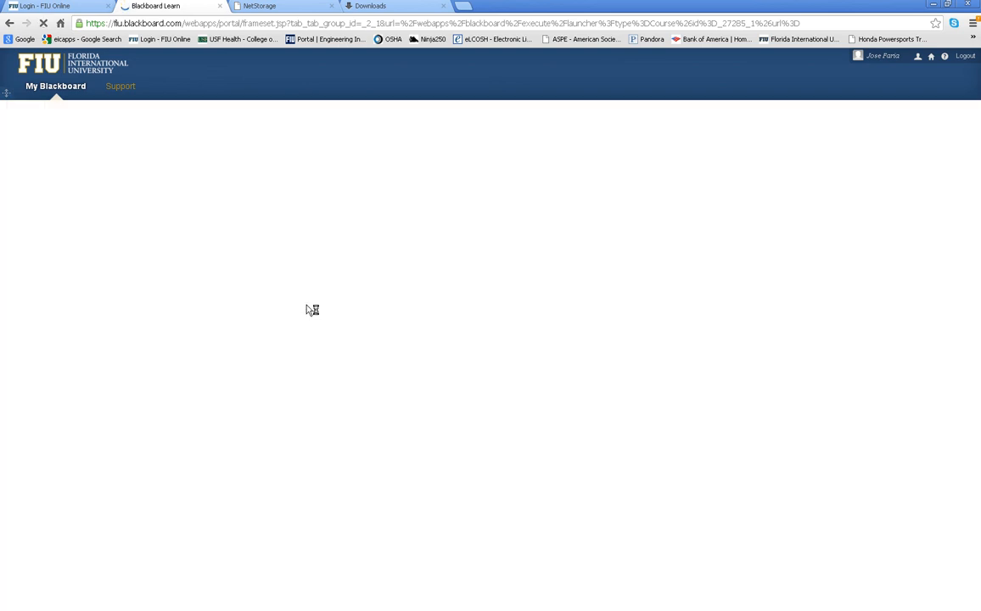
scroll(302, 319, down, 1)
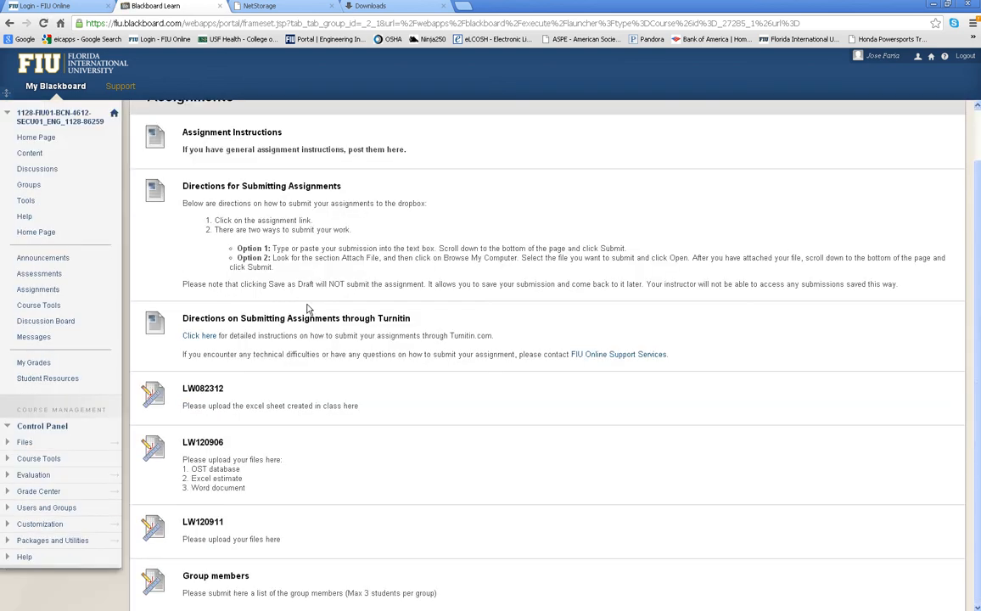
click(207, 524)
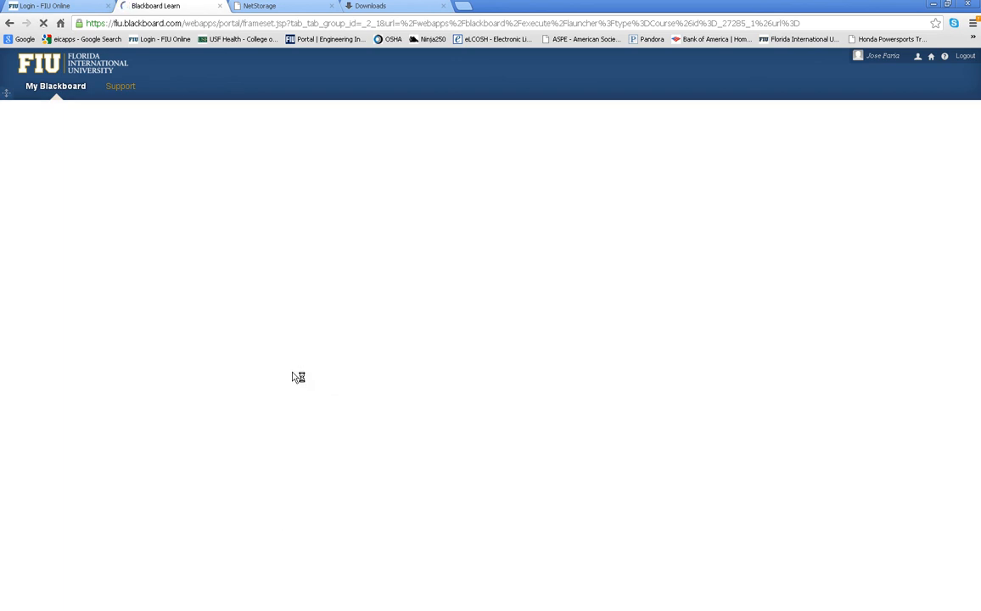
click(235, 419)
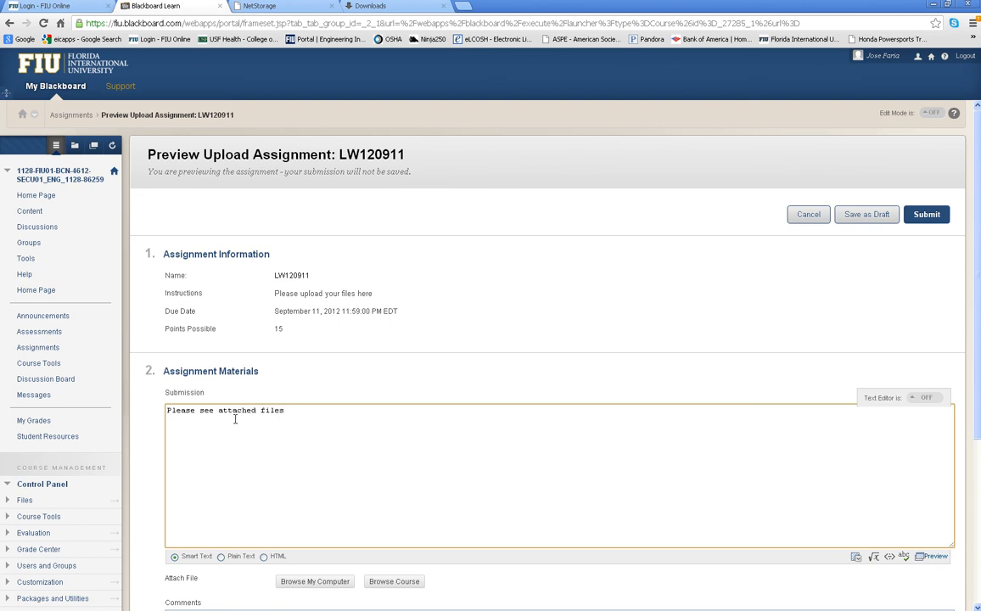
Attach fariaj.mdb from the Downloads folder
click(327, 582)
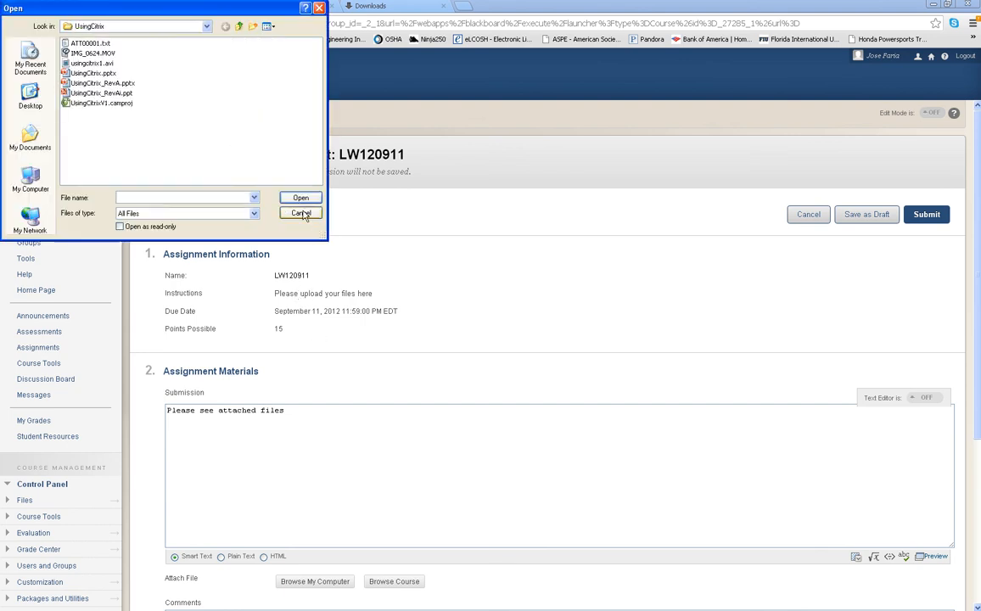
click(51, 126)
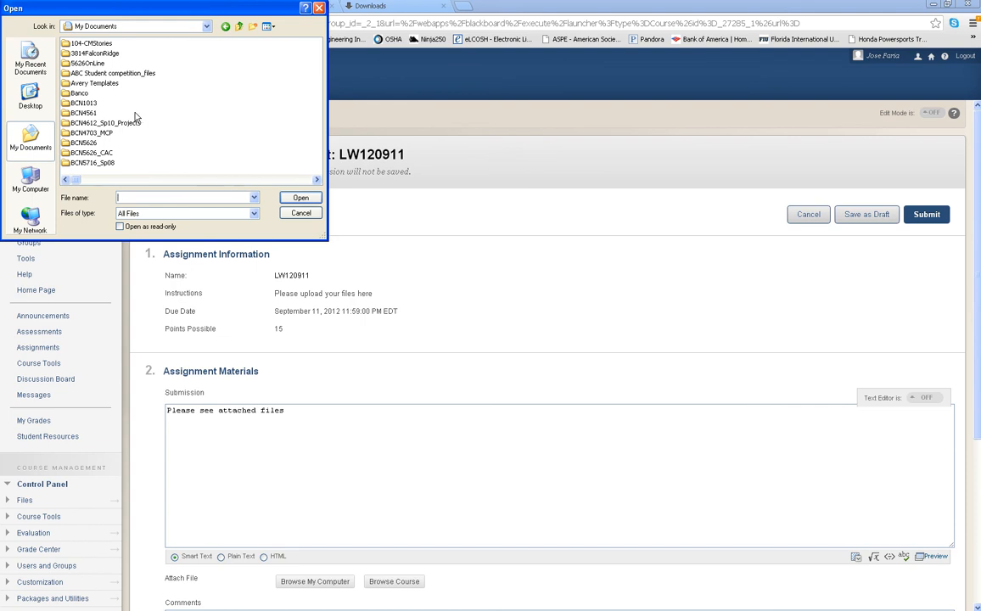
click(124, 180)
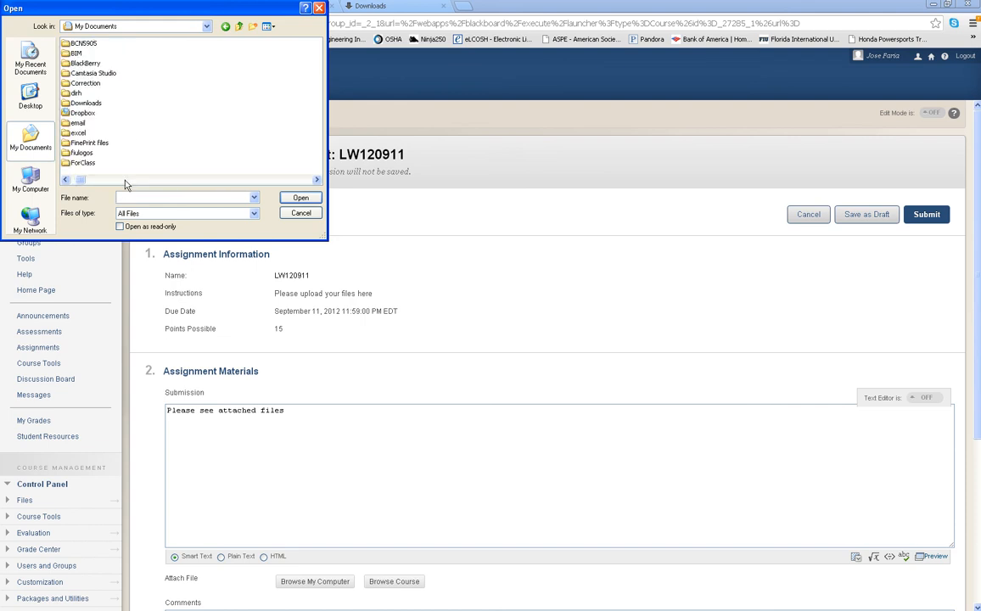
double_click(88, 104)
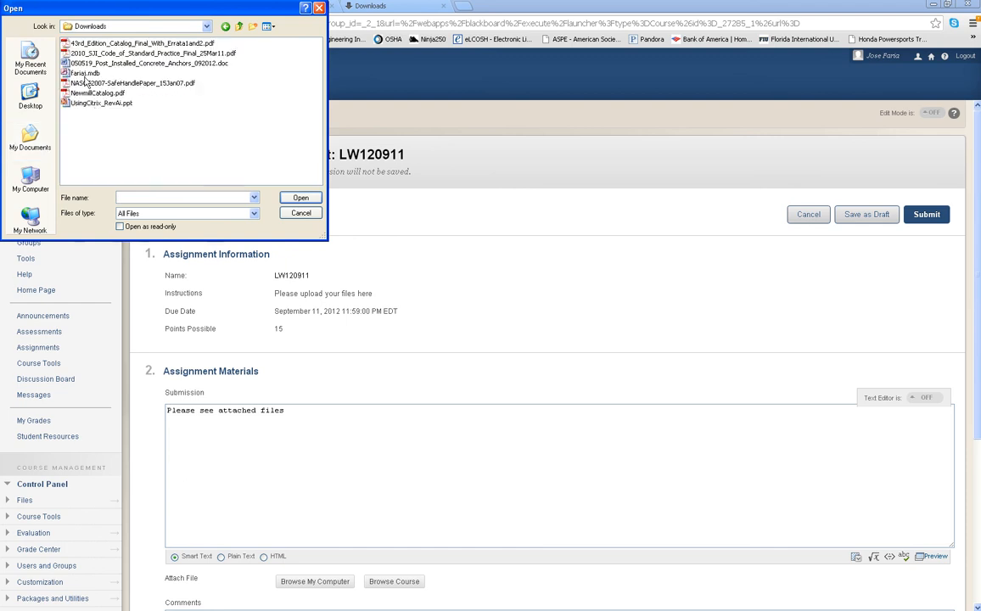
click(81, 73)
click(300, 197)
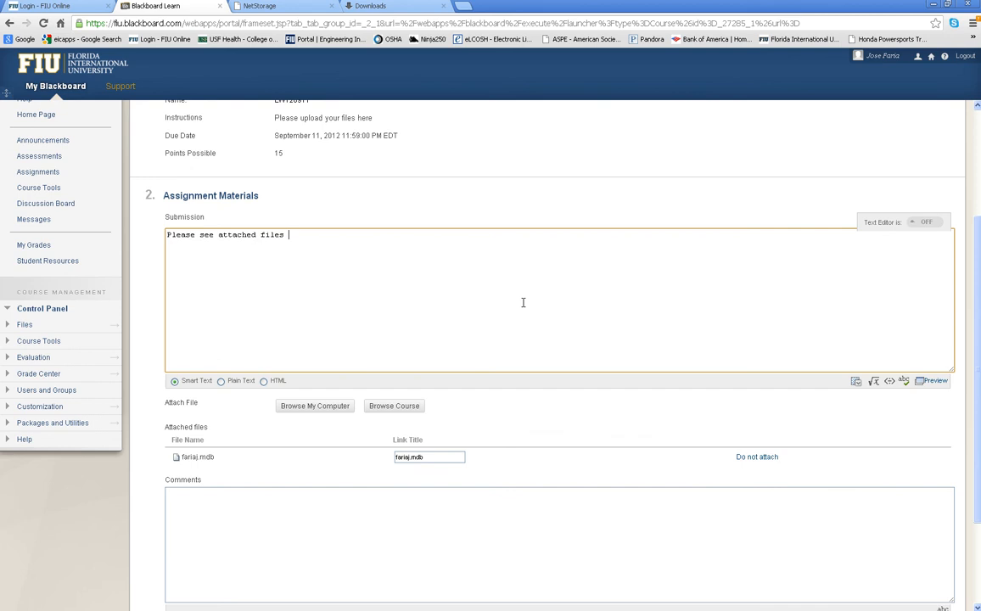
Attach fariaj.docx from the Desktop
click(325, 406)
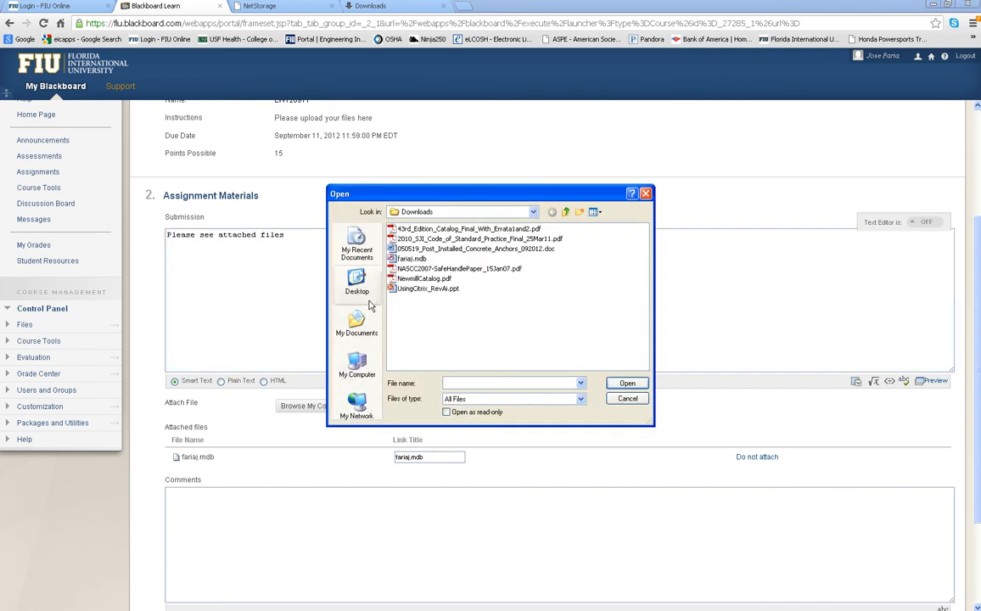
click(358, 284)
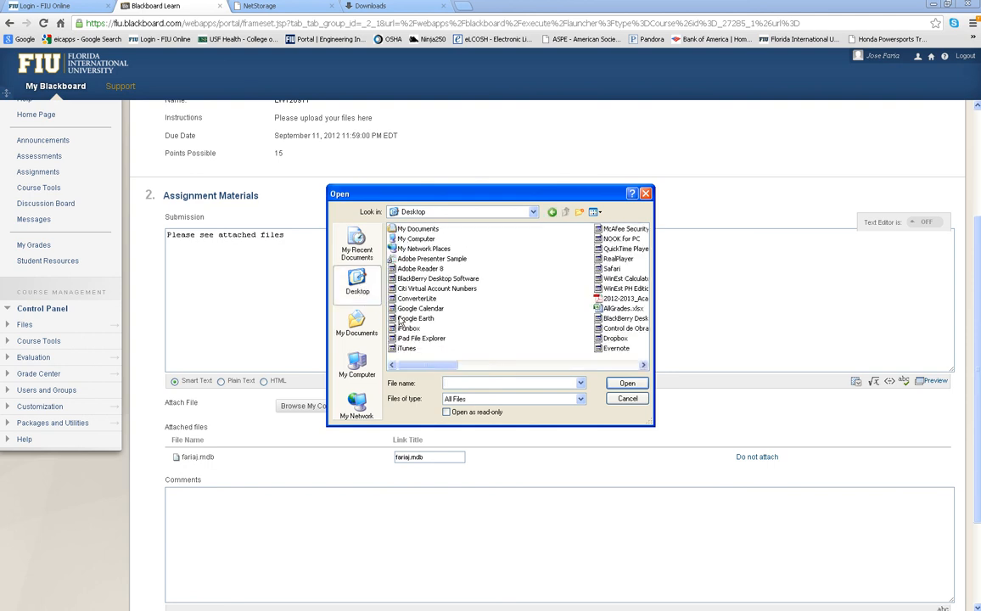
click(594, 365)
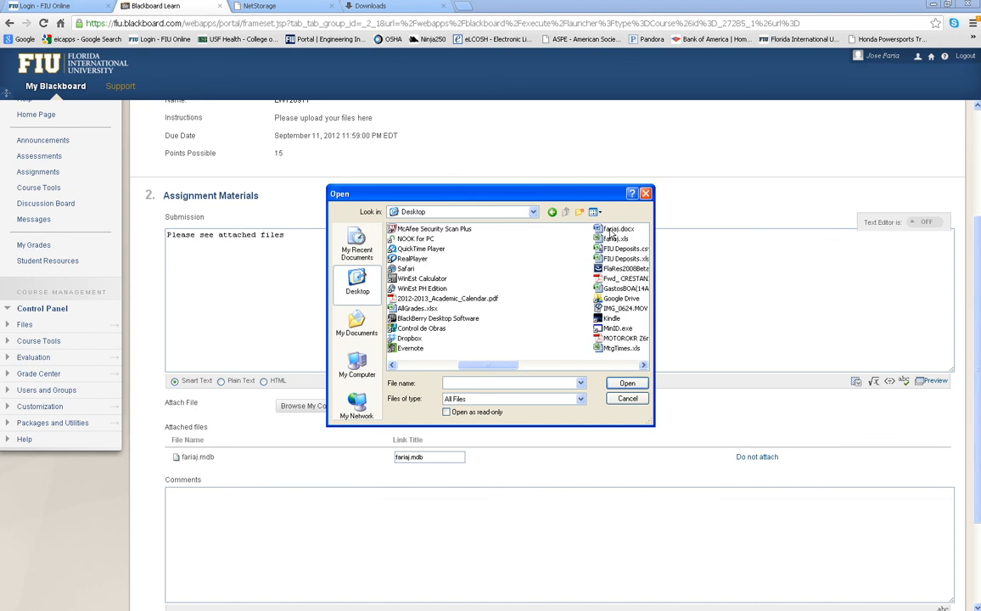
click(617, 229)
click(627, 383)
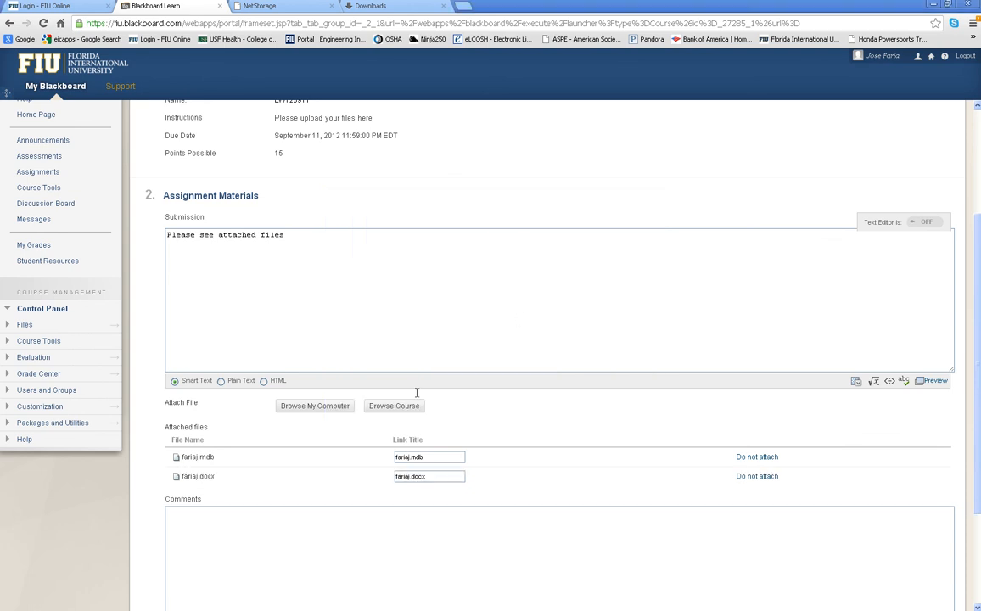
Attach fariaj.xls from the Desktop
click(329, 409)
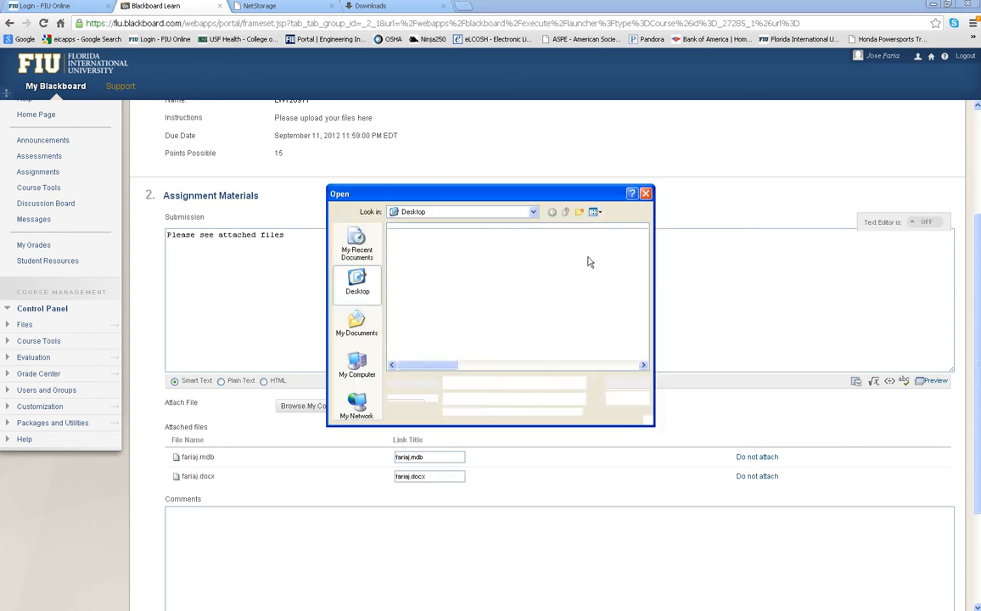
click(571, 364)
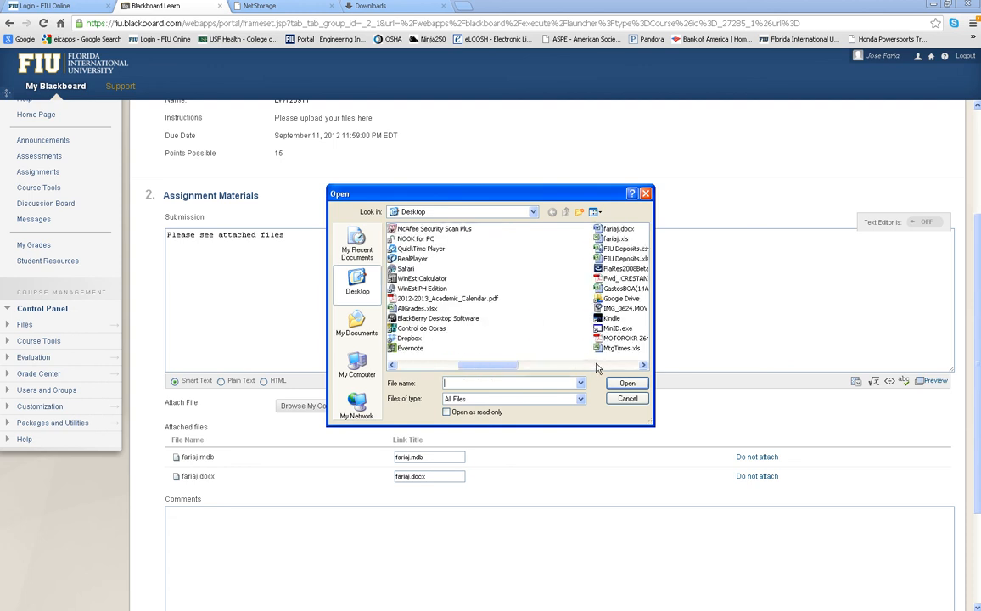
click(617, 238)
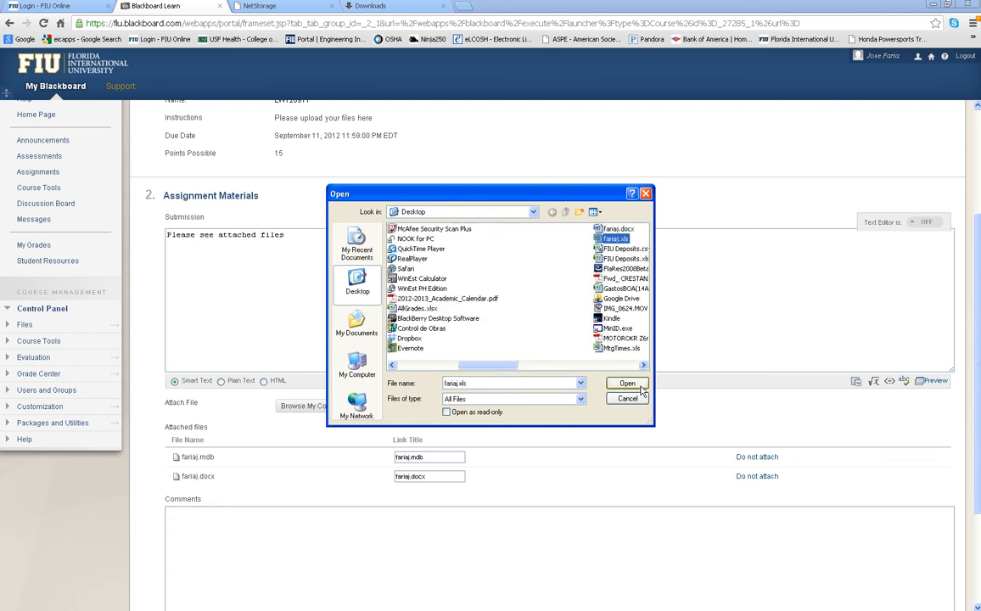
click(627, 384)
scroll(551, 449, down, 3)
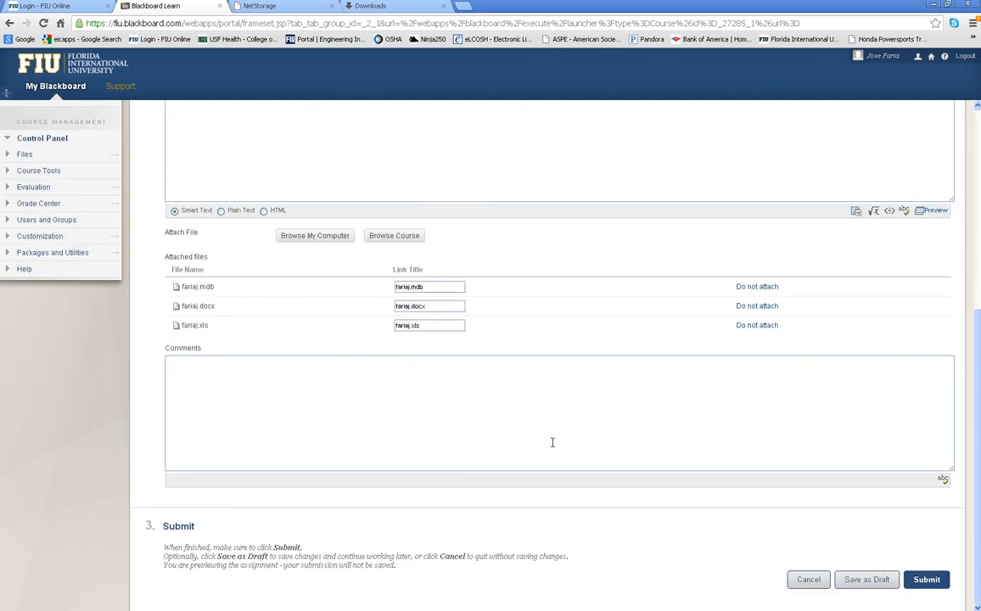
Submit the LW120911 assignment and check its submission history lists the three attached files
click(936, 581)
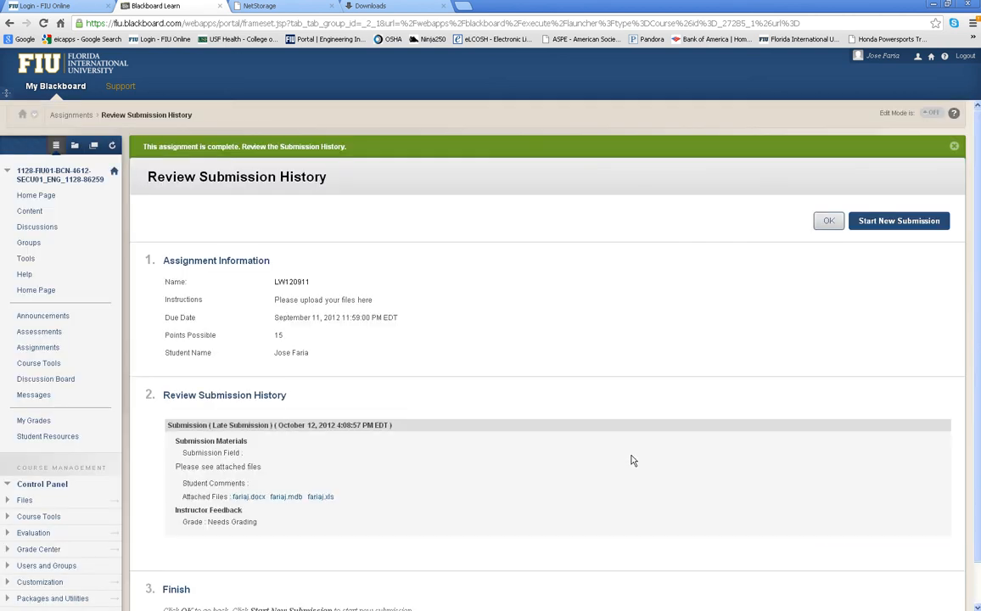
scroll(631, 461, down, 1)
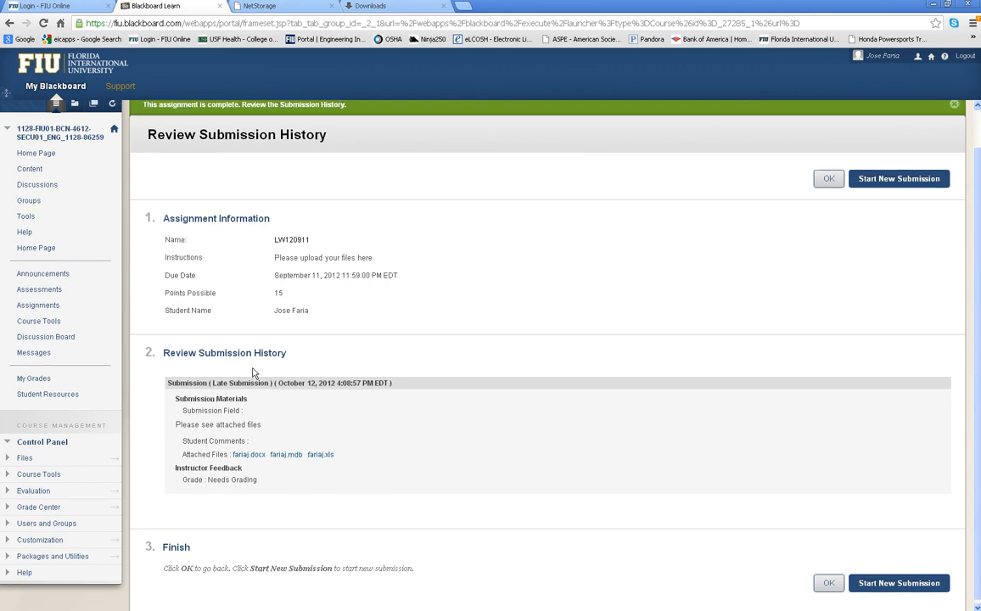